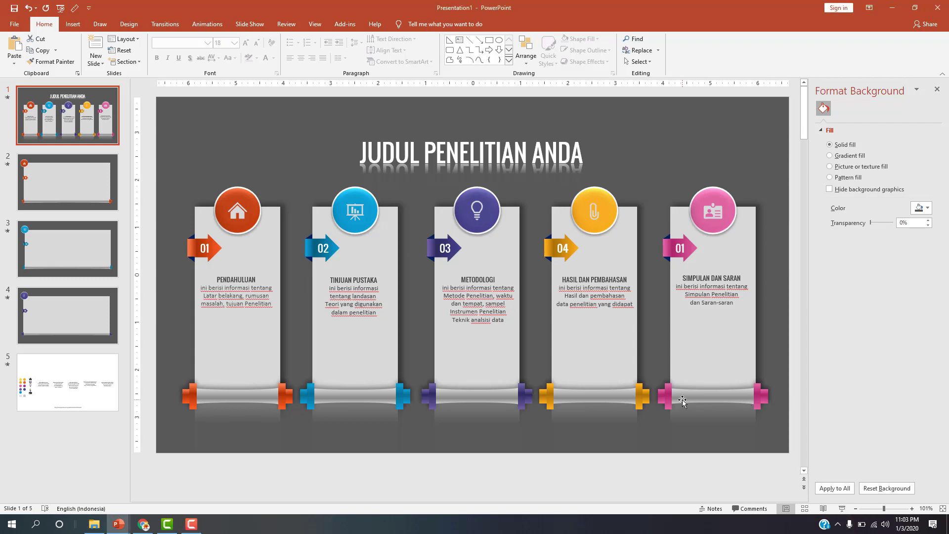
Start the slide show from the current slide and advance to the next slide
{"action": "left_click", "coordinate": [842, 509]}
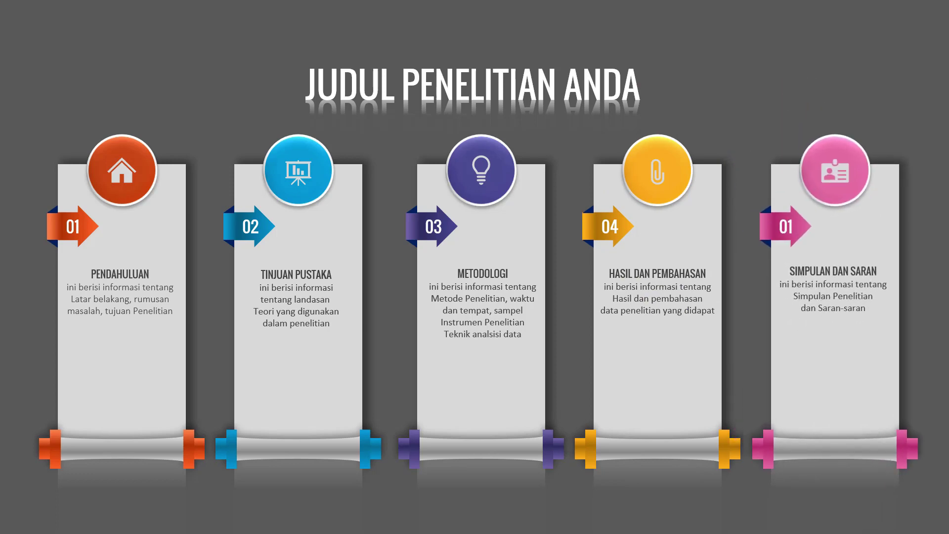
{"action": "left_click", "coordinate": [148, 163]}
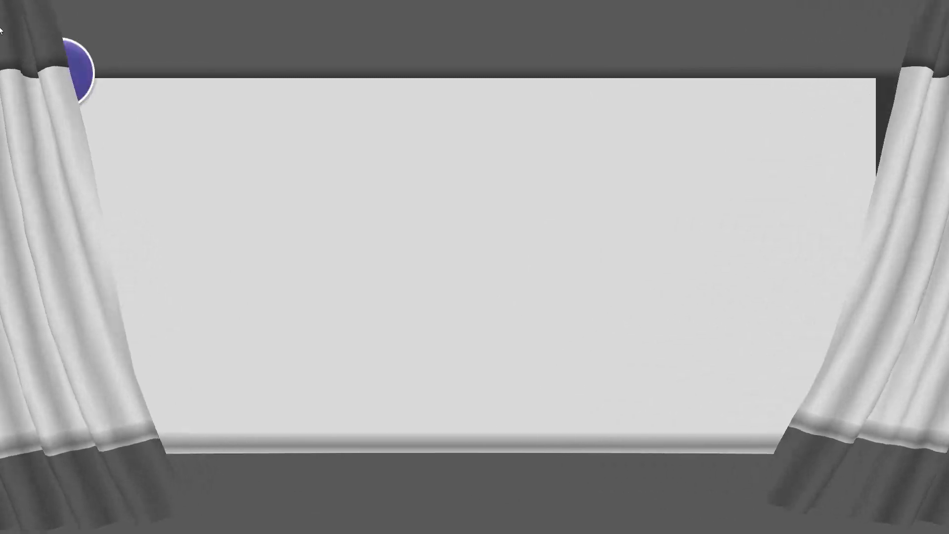
Advance past the purple 03 slide to the five-column infographic and beyond
{"action": "left_click", "coordinate": [85, 81]}
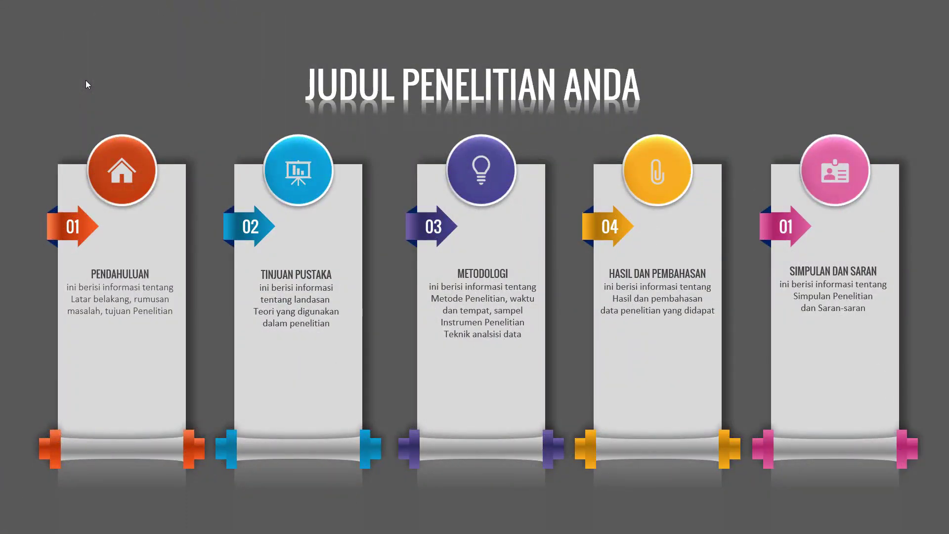
{"action": "left_click", "coordinate": [85, 80]}
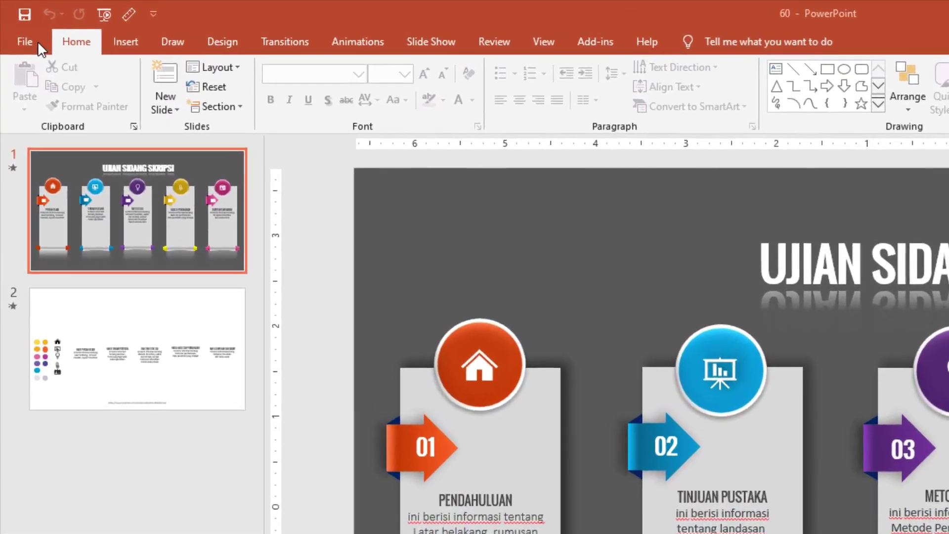
Create a new blank presentation and delete its title and subtitle placeholders
{"action": "left_click", "coordinate": [37, 43]}
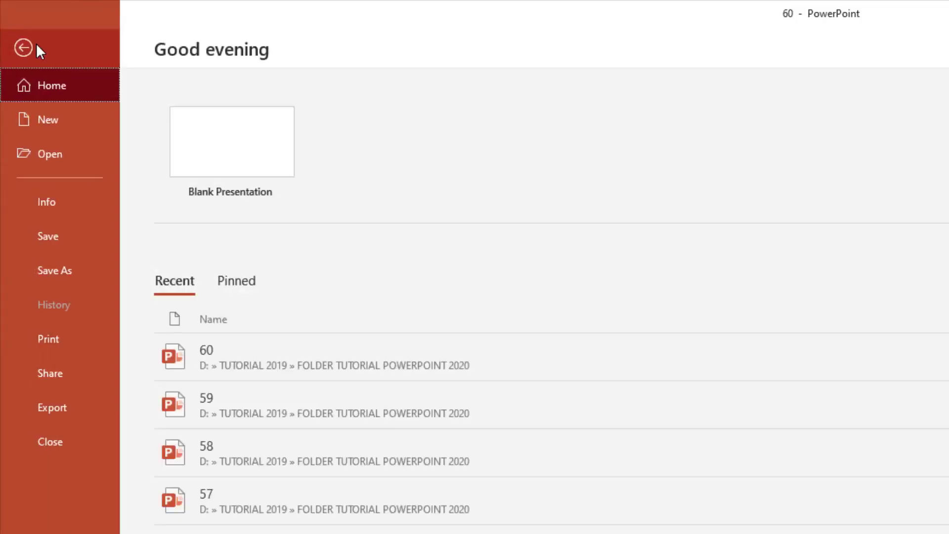
{"action": "left_click", "coordinate": [54, 116]}
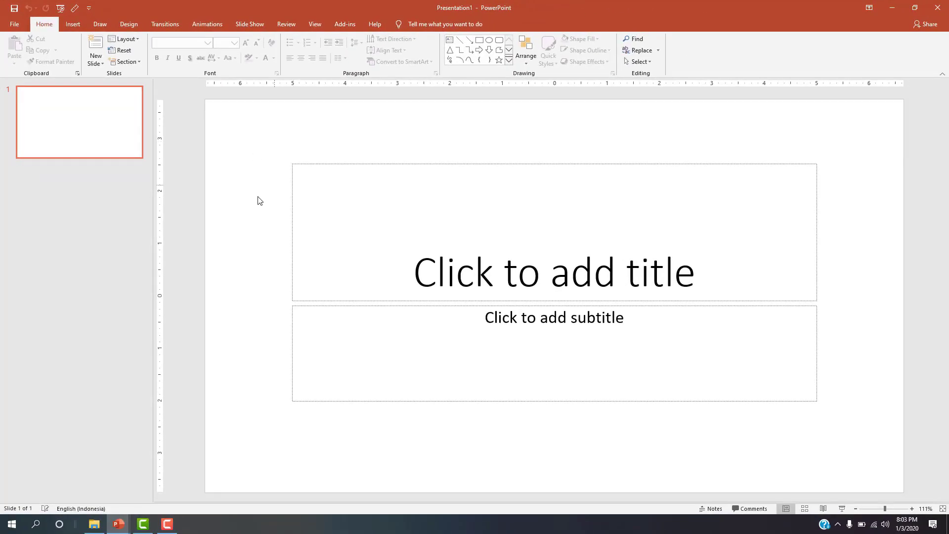
{"action": "key", "text": "ctrl+a"}
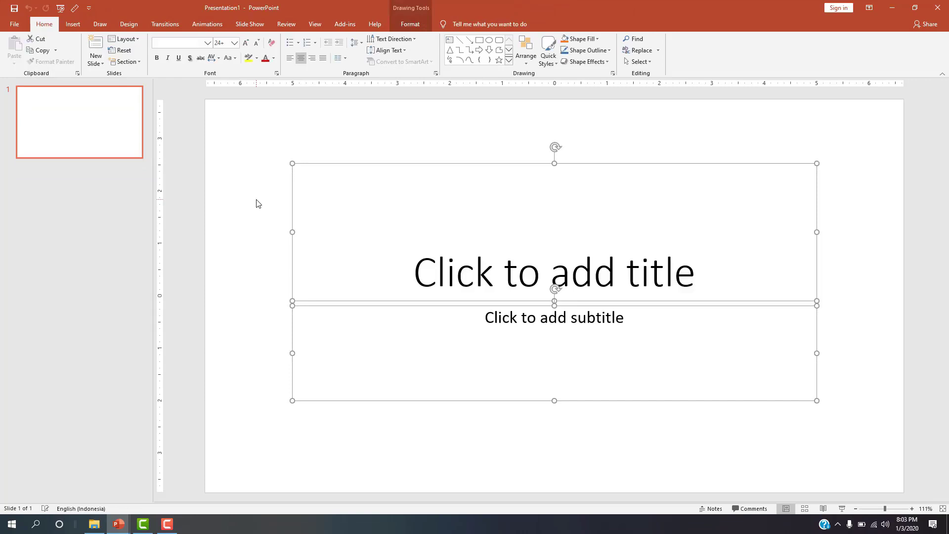
{"action": "key", "text": "Delete"}
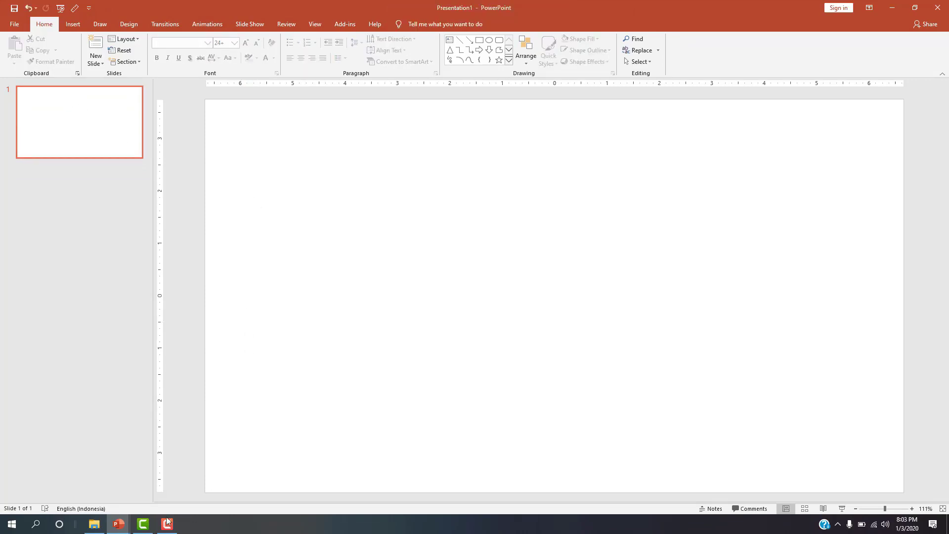
Paste the icon-and-colour slide from deck 60 as slide 2, then return to slide 1
{"action": "mouse_move", "coordinate": [118, 523]}
{"action": "left_click", "coordinate": [85, 481]}
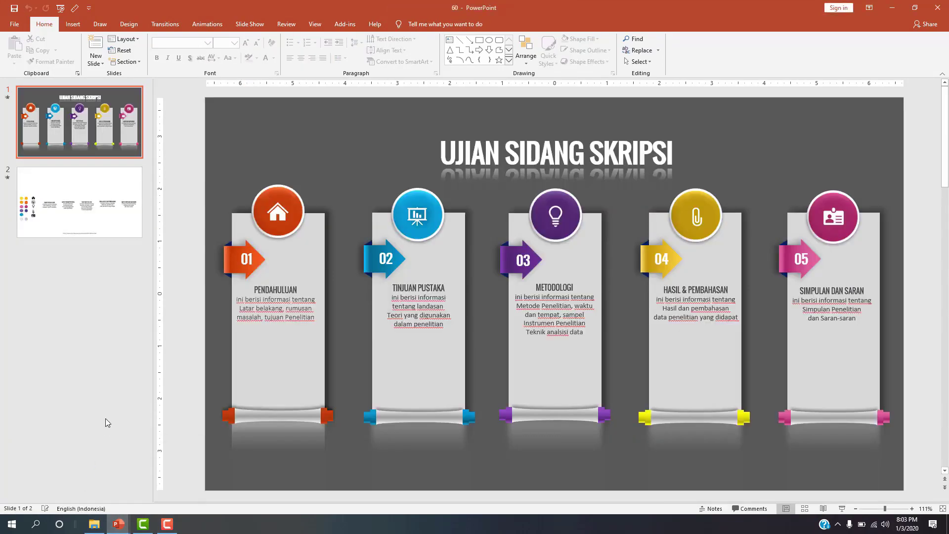
{"action": "left_click", "coordinate": [73, 211]}
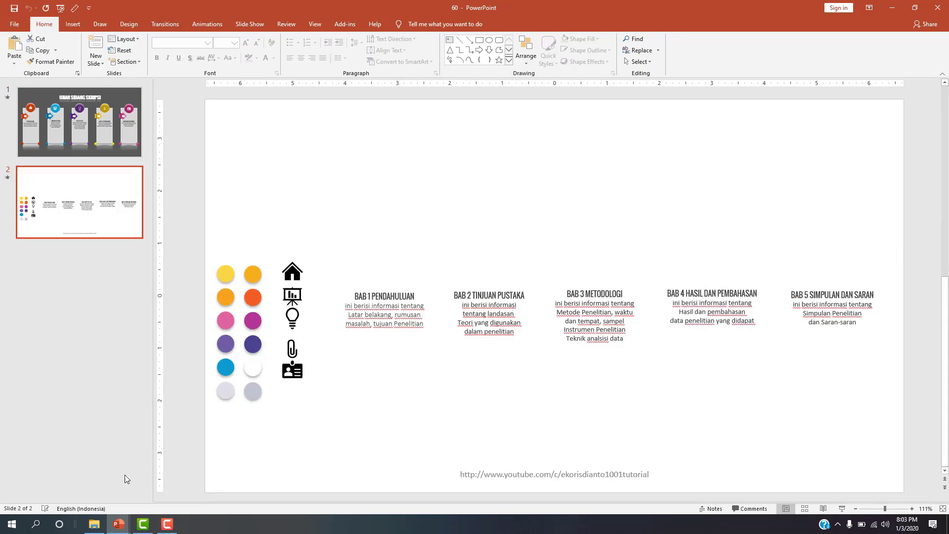
{"action": "mouse_move", "coordinate": [118, 523]}
{"action": "left_click", "coordinate": [191, 469]}
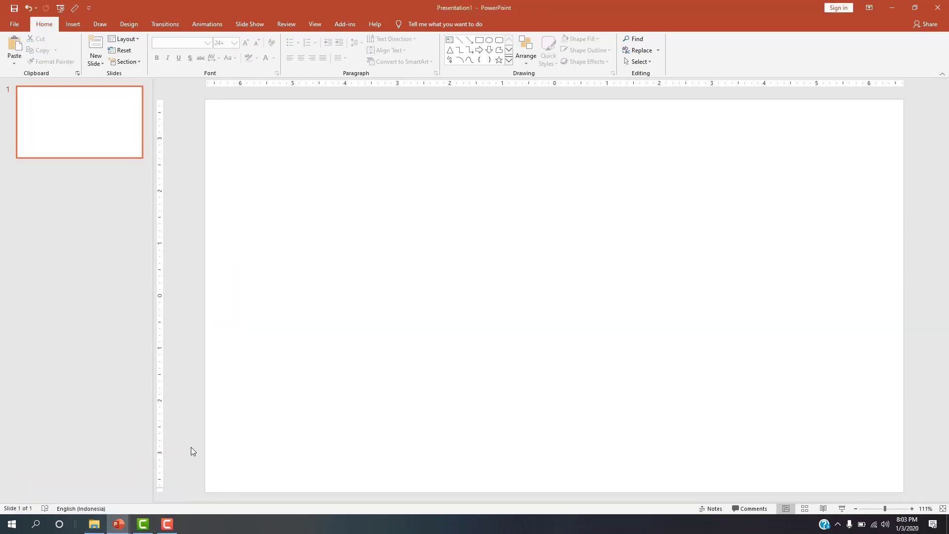
{"action": "key", "text": "ctrl+v"}
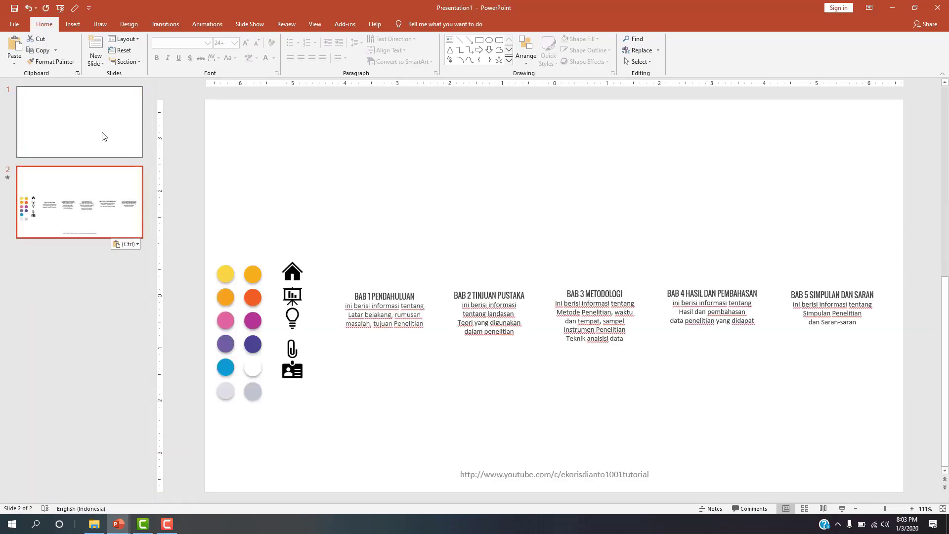
{"action": "left_click", "coordinate": [114, 137]}
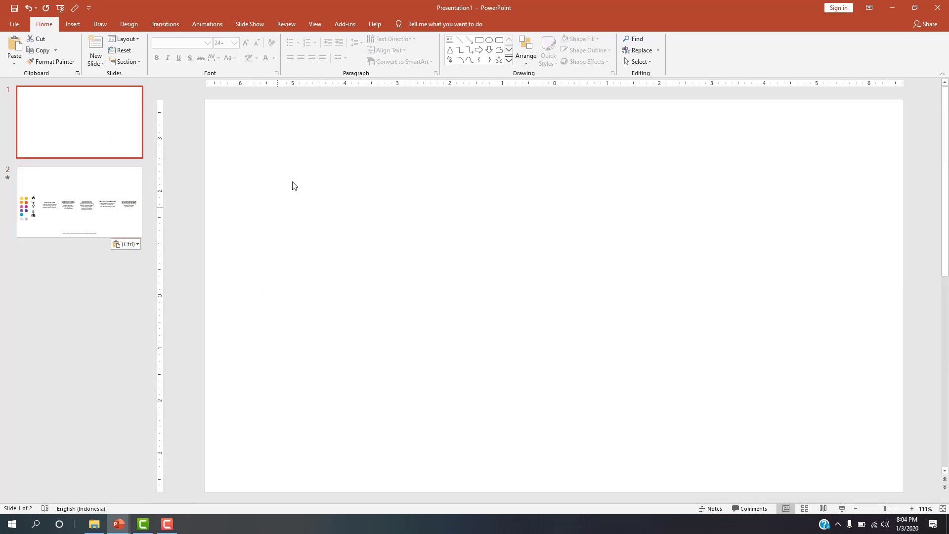
Fill slide 1's background with solid dark gray through Format Background
{"action": "right_click", "coordinate": [302, 162]}
{"action": "left_click", "coordinate": [339, 244]}
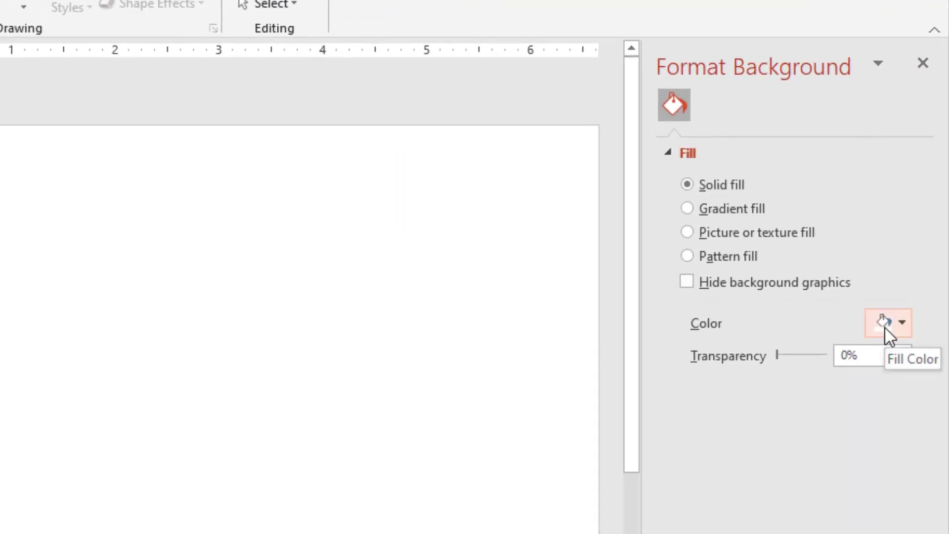
{"action": "left_click", "coordinate": [884, 326]}
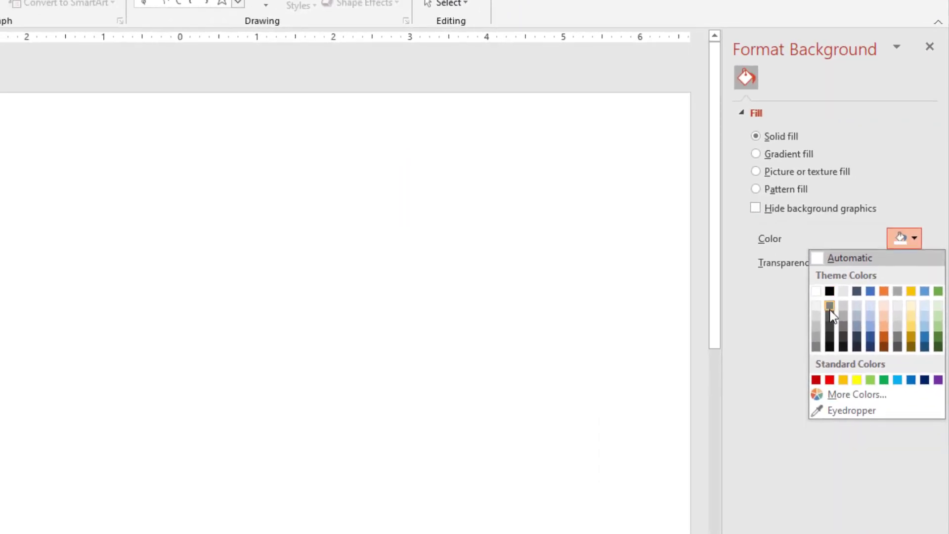
{"action": "left_click", "coordinate": [829, 317]}
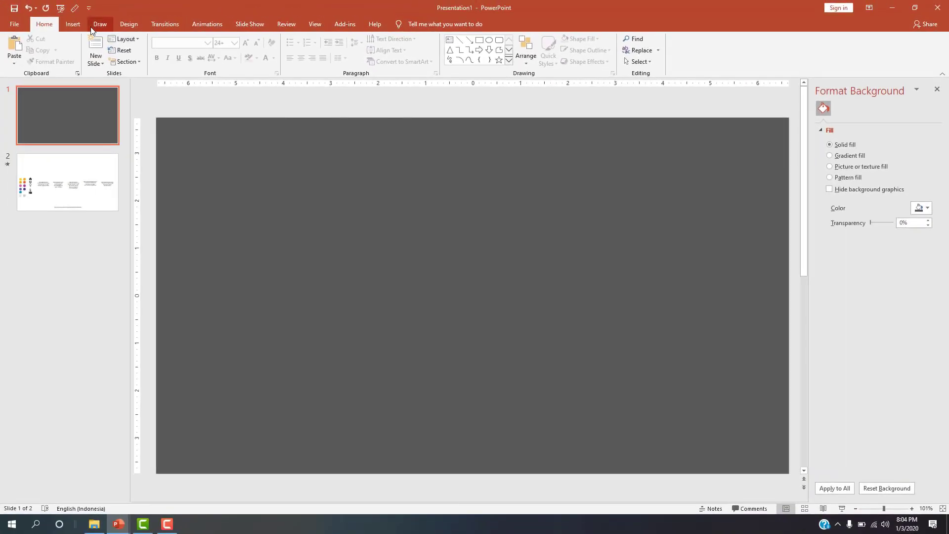
{"action": "left_click", "coordinate": [77, 25]}
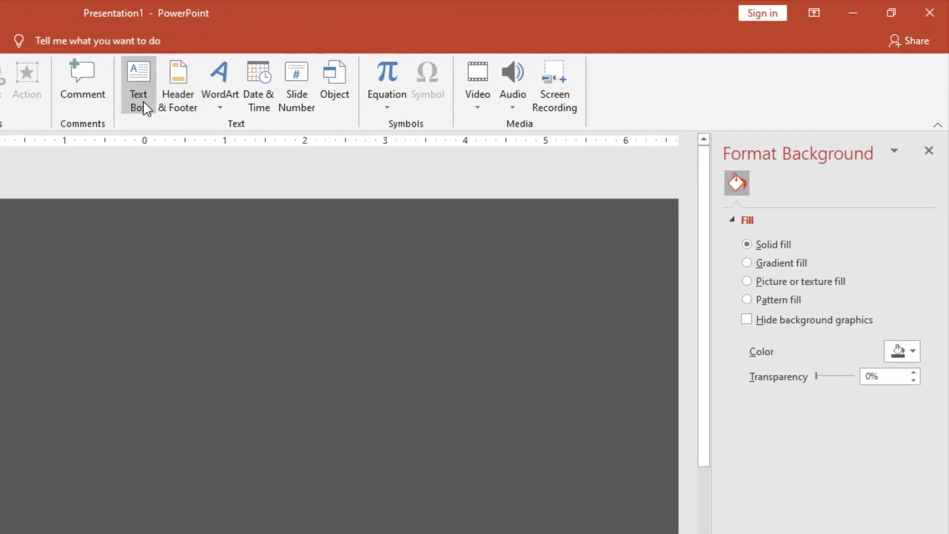
Add a text box near the slide top reading 'JUDUL PENELITIAN ANDA'
{"action": "left_click", "coordinate": [145, 106]}
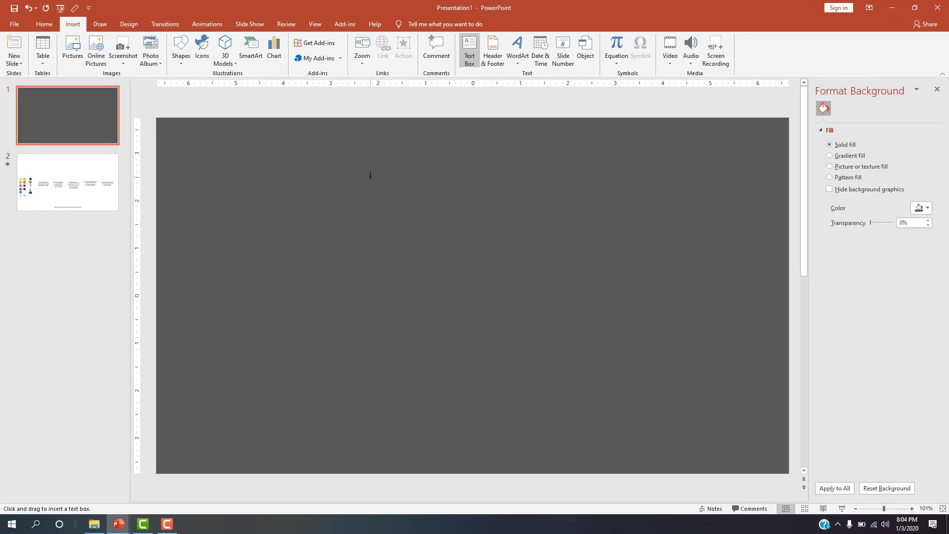
{"action": "left_click", "coordinate": [370, 175]}
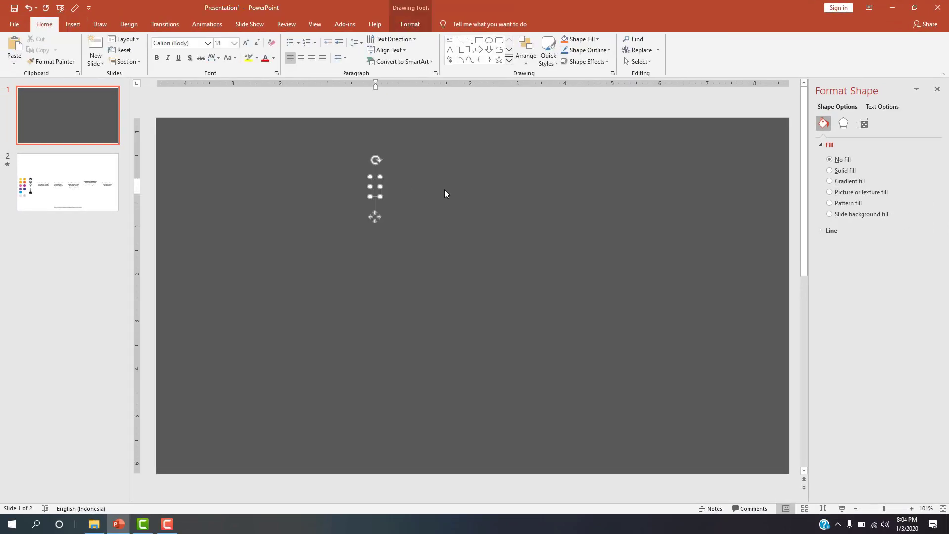
{"action": "type", "text": "UJIAN PE"}
{"action": "key", "text": "BackSpace"}
{"action": "key", "text": "BackSpace"}
{"action": "key", "text": "BackSpace"}
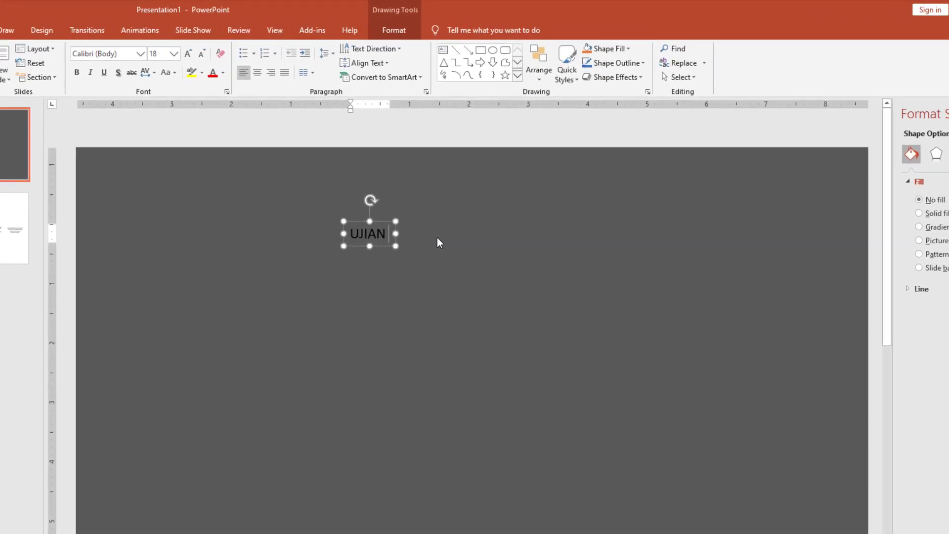
{"action": "key", "text": "ctrl+a"}
{"action": "type", "text": "J"}
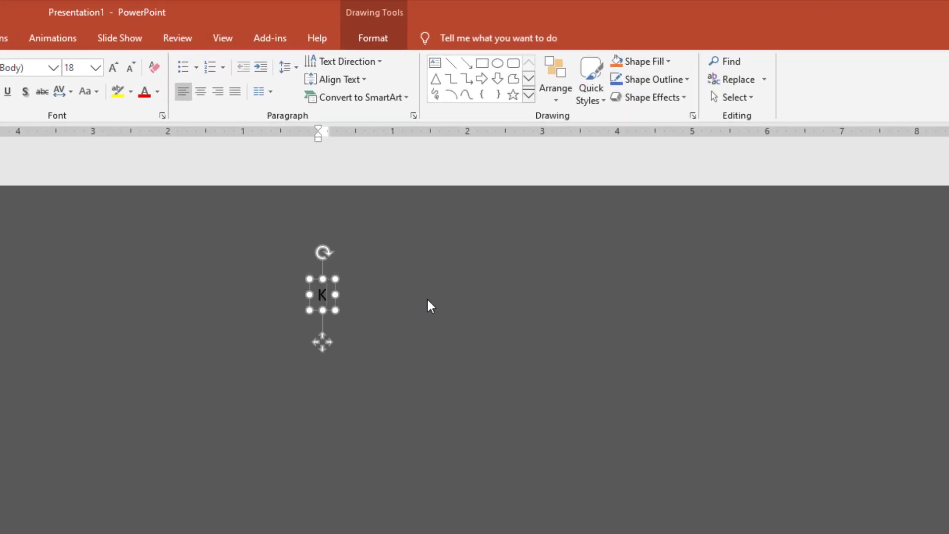
{"action": "type", "text": "UDUL P"}
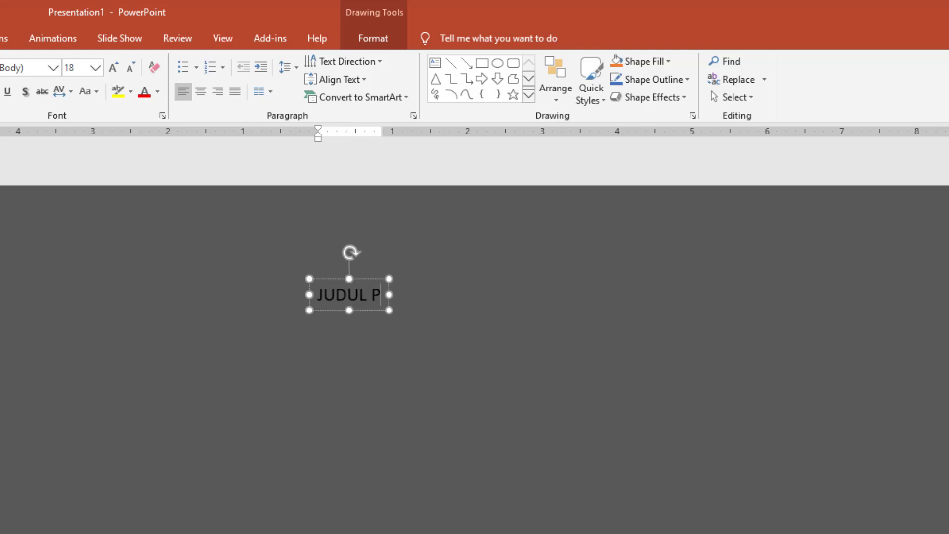
{"action": "type", "text": "ENELITIAN ANDA"}
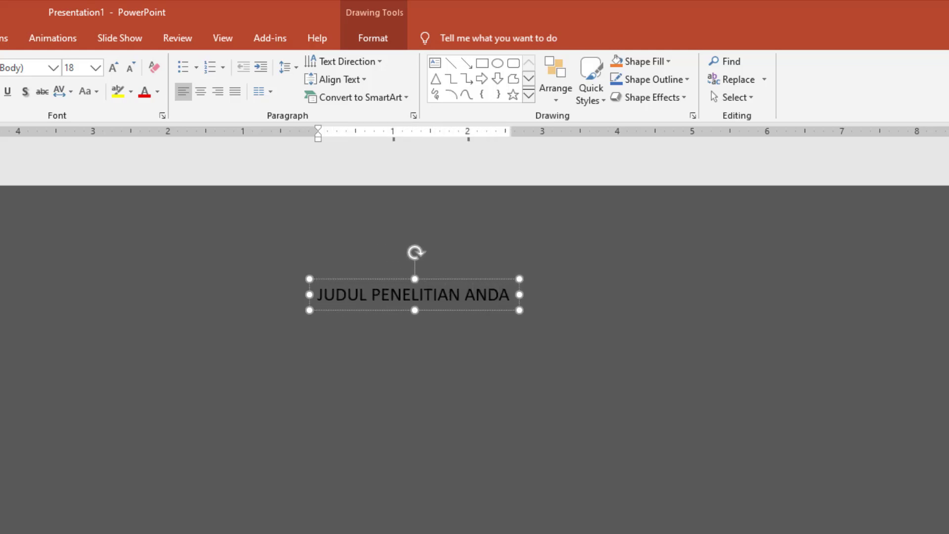
Format the title as white Oswald 36 pt and select the whole text box
{"action": "key", "text": "ctrl+a"}
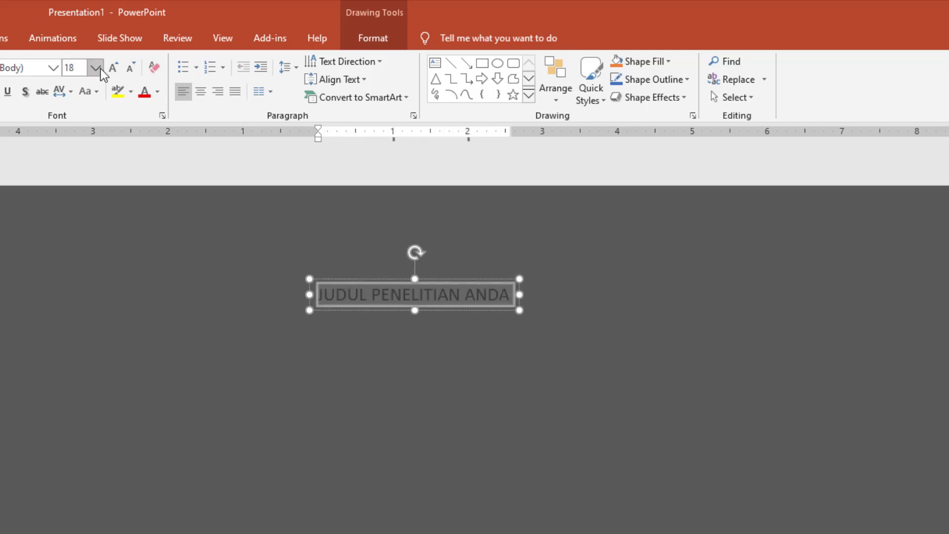
{"action": "left_click", "coordinate": [96, 68]}
{"action": "left_click", "coordinate": [76, 273]}
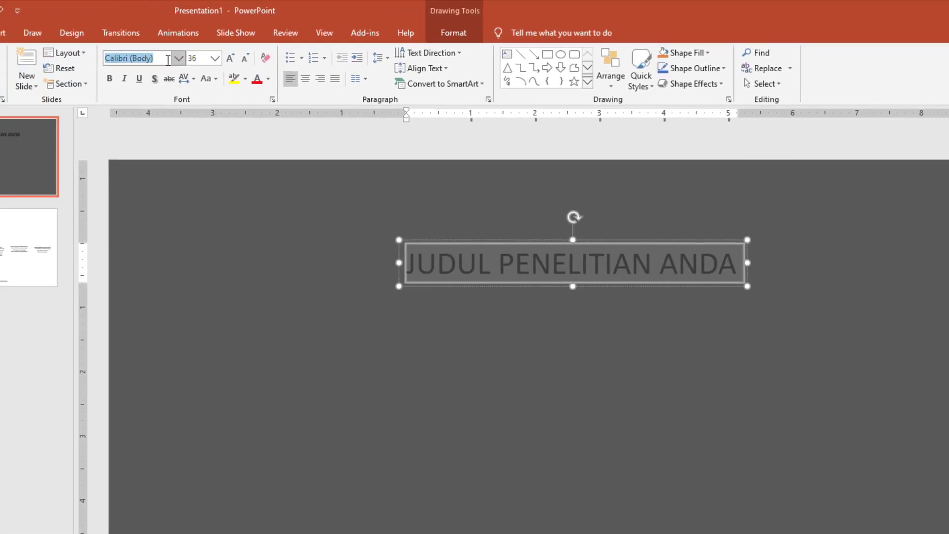
{"action": "type", "text": "Oswald"}
{"action": "key", "text": "Return"}
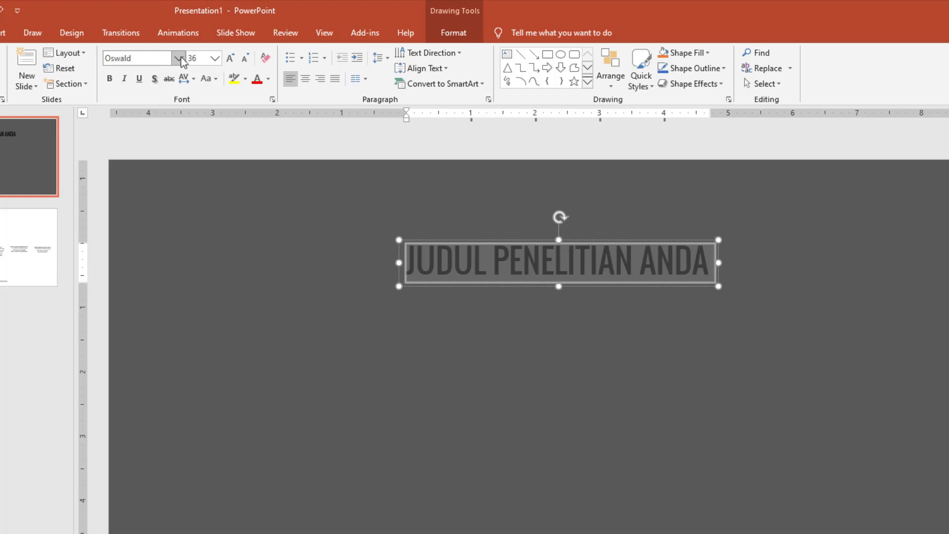
{"action": "left_click", "coordinate": [269, 82]}
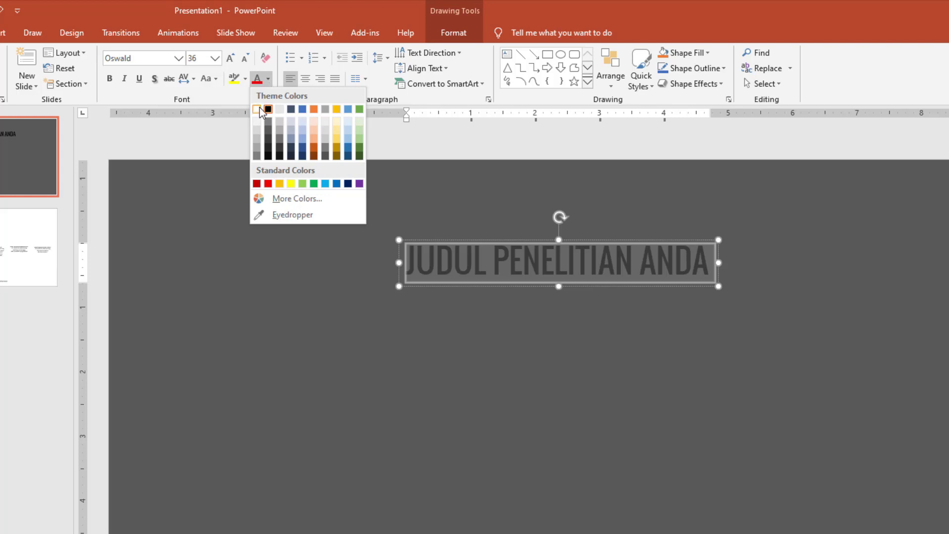
{"action": "left_click", "coordinate": [257, 110]}
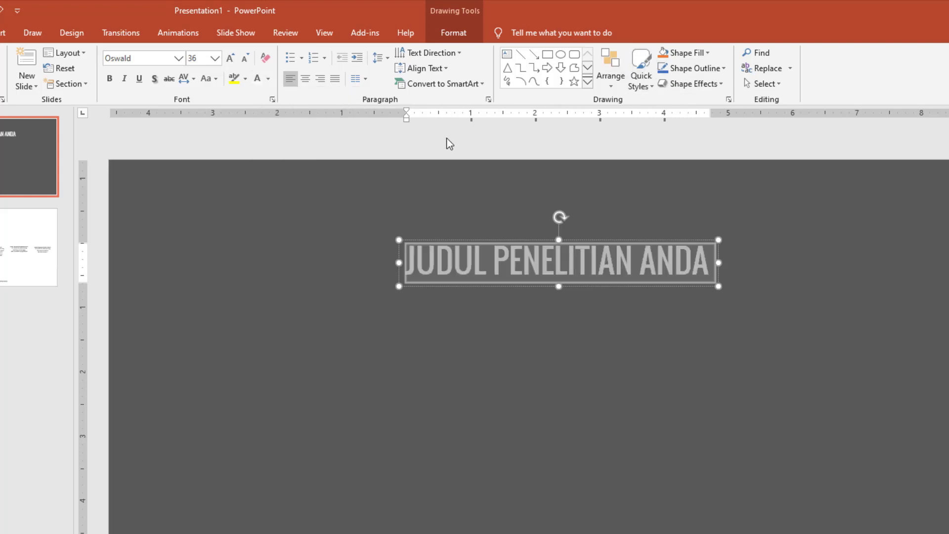
{"action": "left_click", "coordinate": [429, 220]}
{"action": "left_click", "coordinate": [553, 250]}
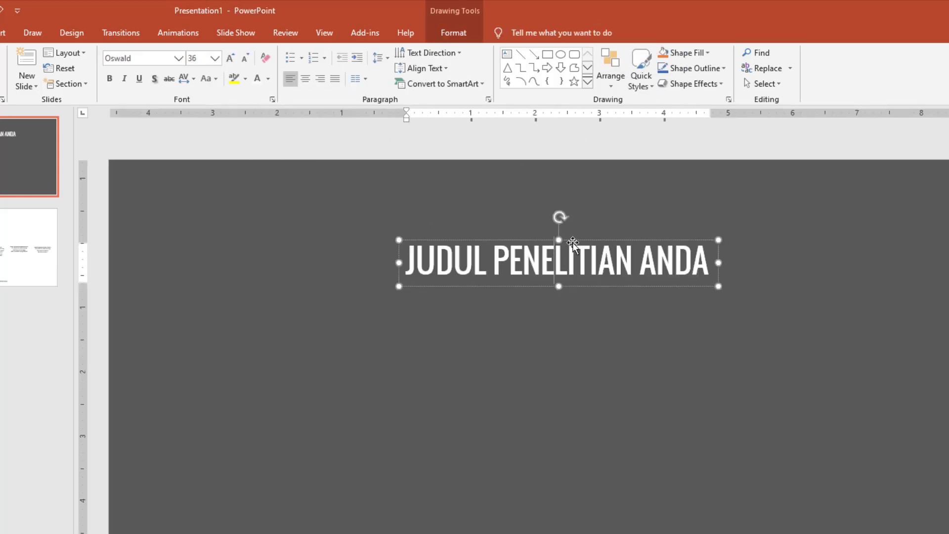
{"action": "left_click", "coordinate": [580, 240]}
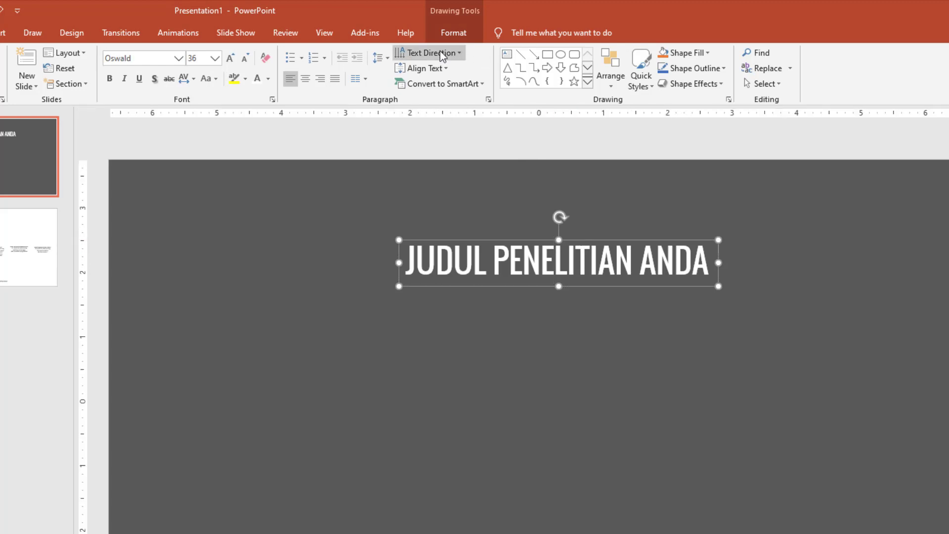
{"action": "left_click", "coordinate": [453, 33]}
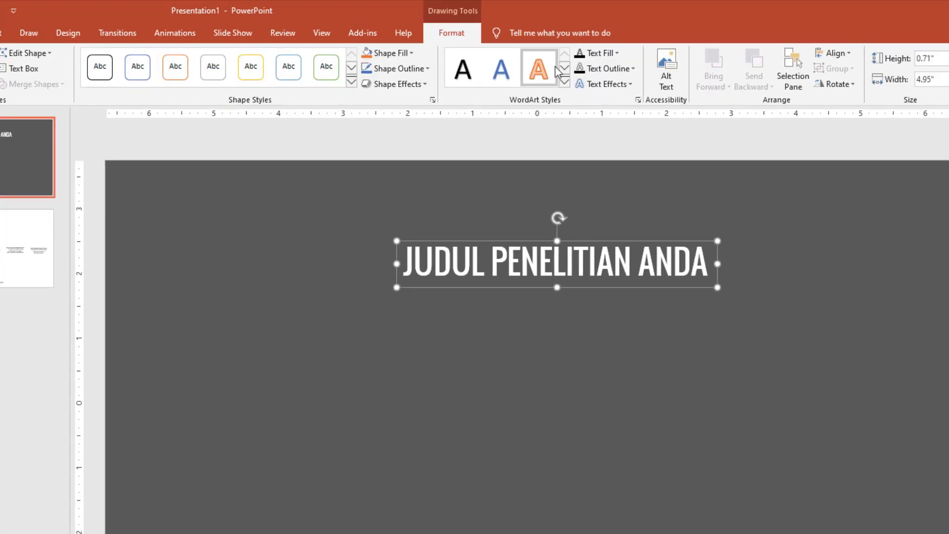
Add a tight reflection effect to the title and centre it horizontally on the slide
{"action": "left_click", "coordinate": [562, 98]}
{"action": "mouse_move", "coordinate": [556, 167]}
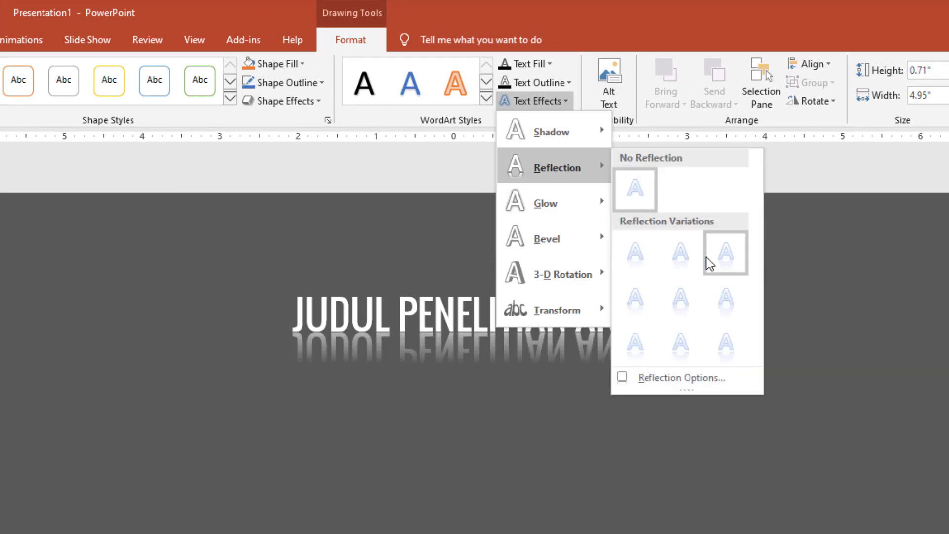
{"action": "left_click", "coordinate": [622, 258]}
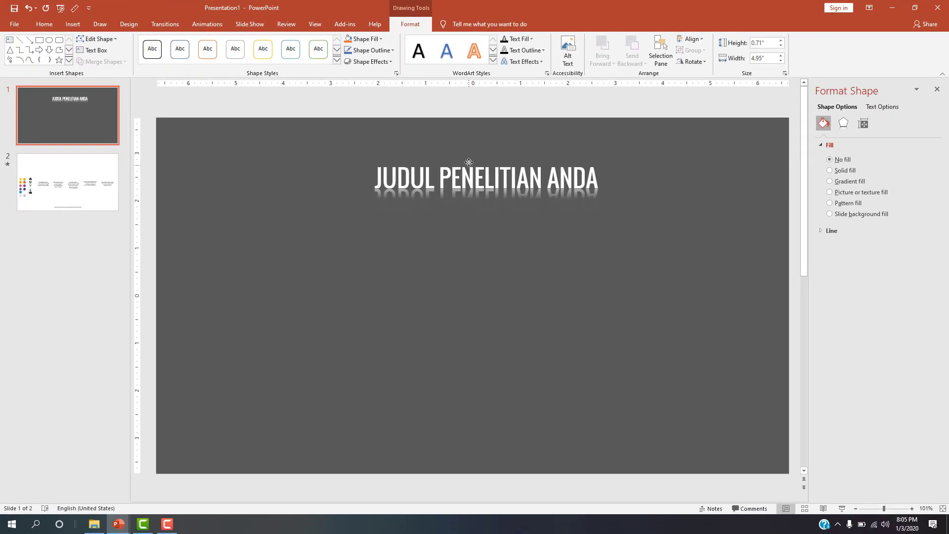
{"action": "left_click", "coordinate": [469, 162]}
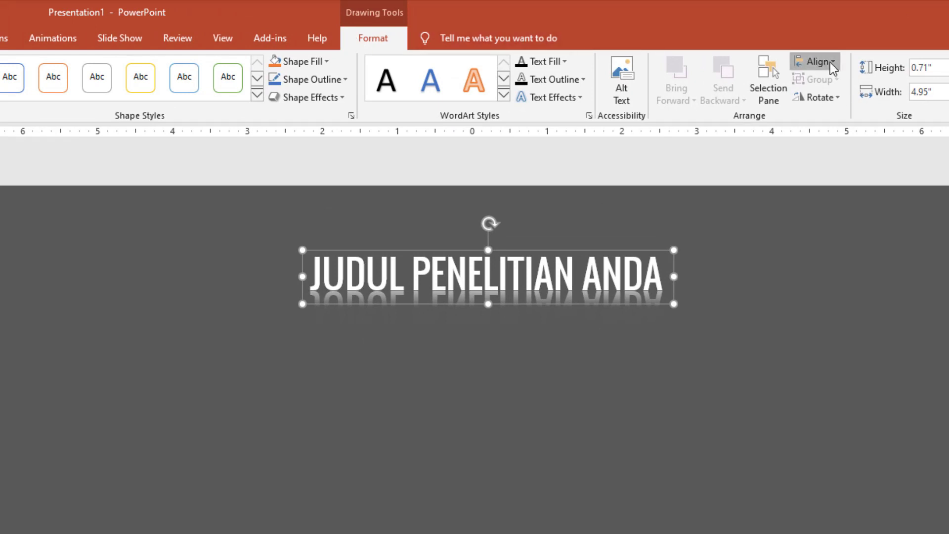
{"action": "left_click", "coordinate": [829, 62]}
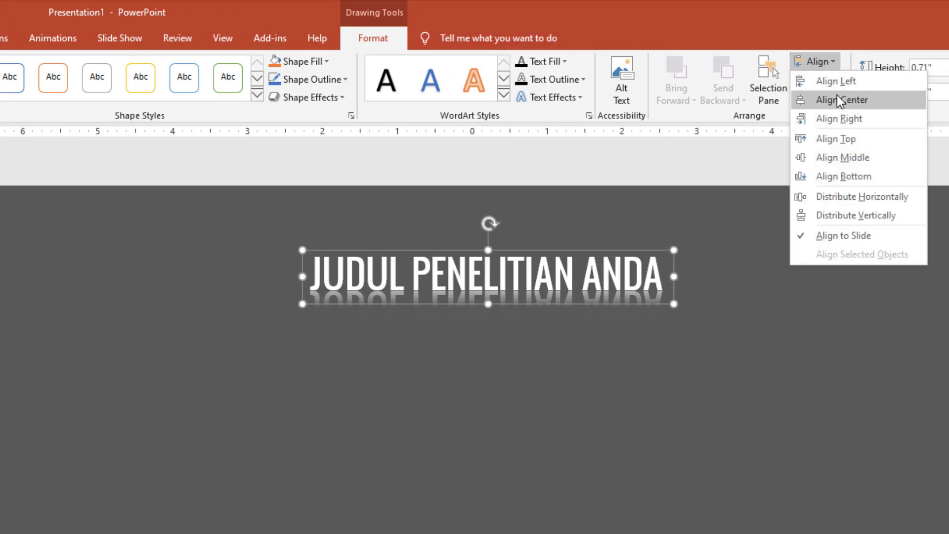
{"action": "left_click", "coordinate": [837, 99]}
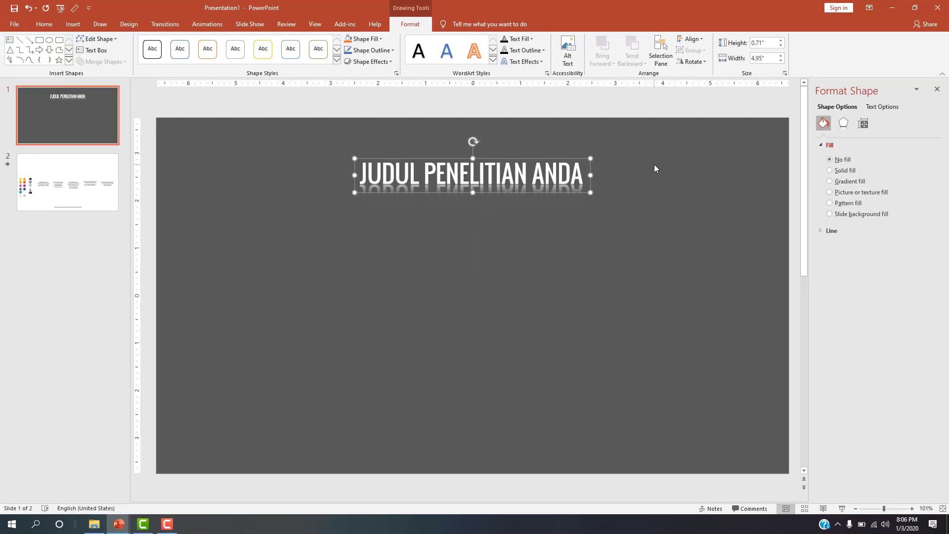
{"action": "left_click", "coordinate": [652, 165]}
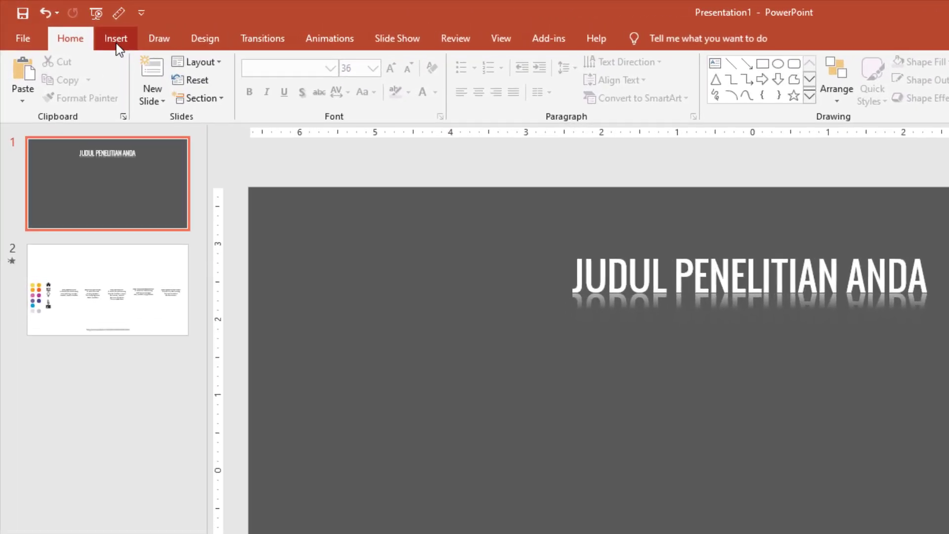
Draw a tall rectangle below the title and remove its outline
{"action": "left_click", "coordinate": [72, 24]}
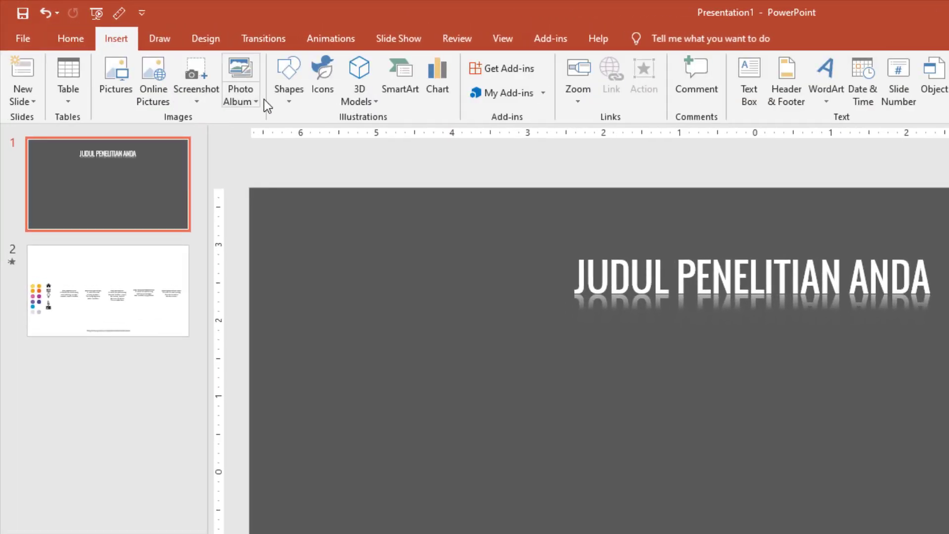
{"action": "left_click", "coordinate": [283, 93]}
{"action": "left_click", "coordinate": [328, 134]}
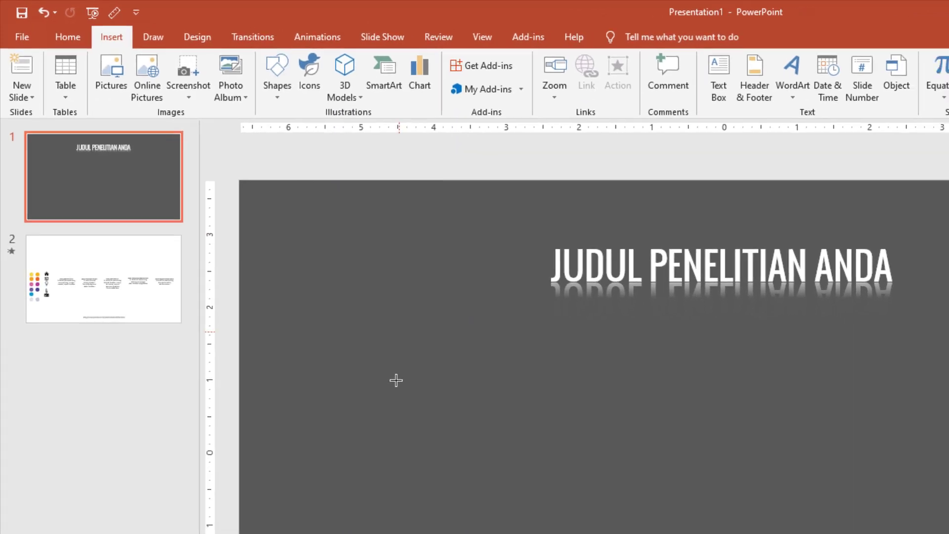
{"action": "mouse_move", "coordinate": [236, 228]}
{"action": "left_mouse_down"}
{"action": "mouse_move", "coordinate": [357, 398]}
{"action": "mouse_move", "coordinate": [327, 433]}
{"action": "left_mouse_up"}
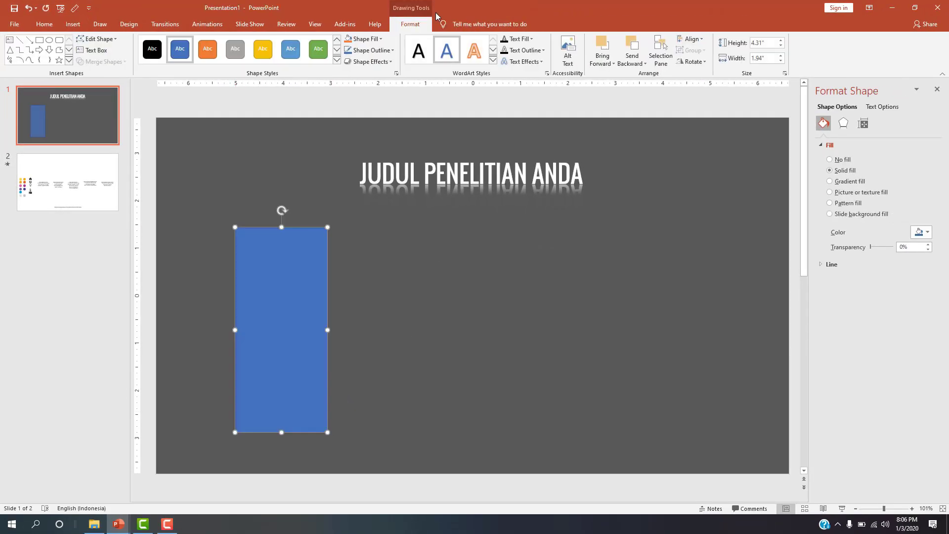
{"action": "left_click", "coordinate": [362, 53]}
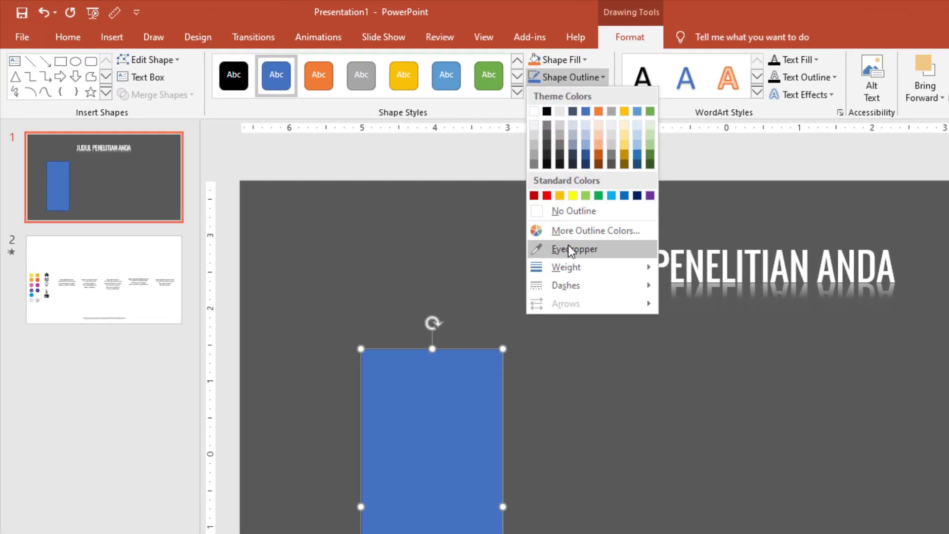
{"action": "left_click", "coordinate": [577, 216]}
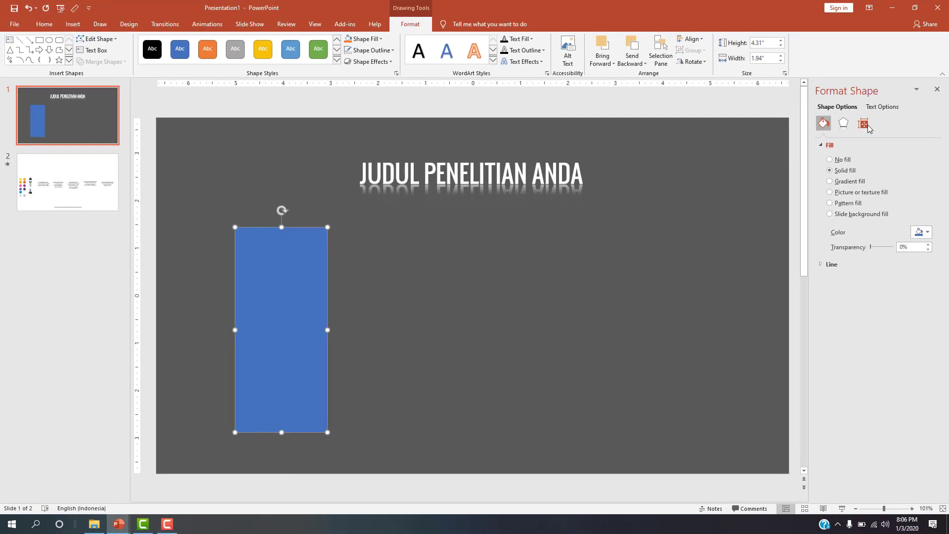
Size the rectangle to 3.9" tall by 1.8" wide and centre it horizontally
{"action": "left_click", "coordinate": [862, 124]}
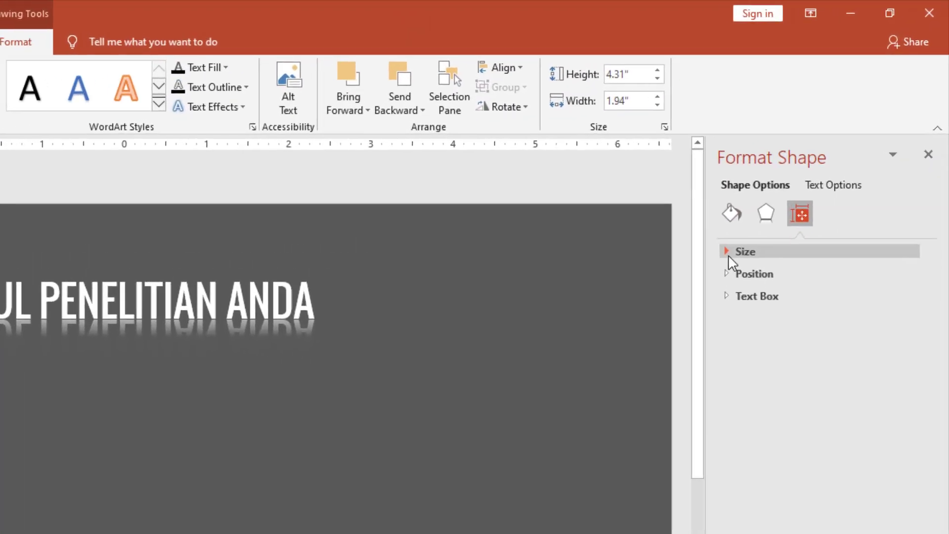
{"action": "left_click", "coordinate": [722, 258]}
{"action": "left_click", "coordinate": [878, 279]}
{"action": "type", "text": "3.9\""}
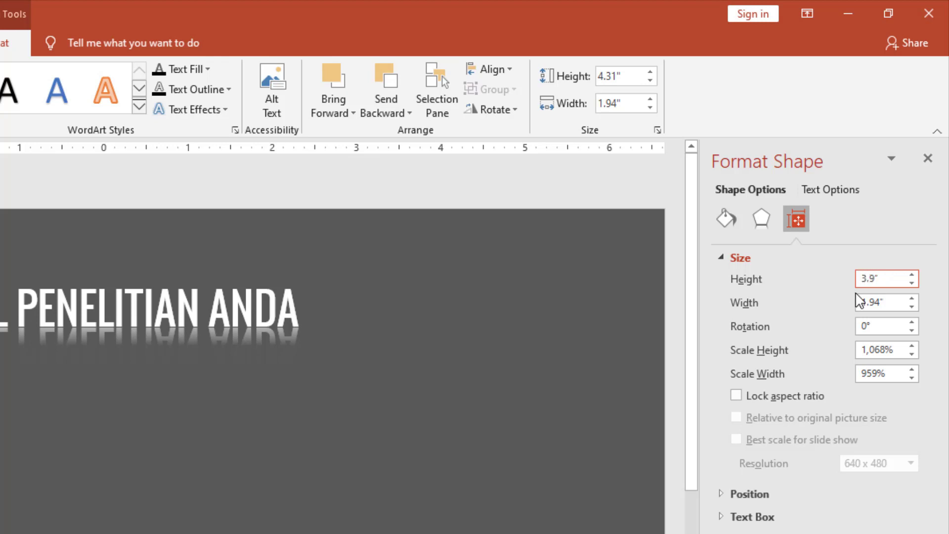
{"action": "left_click", "coordinate": [877, 303]}
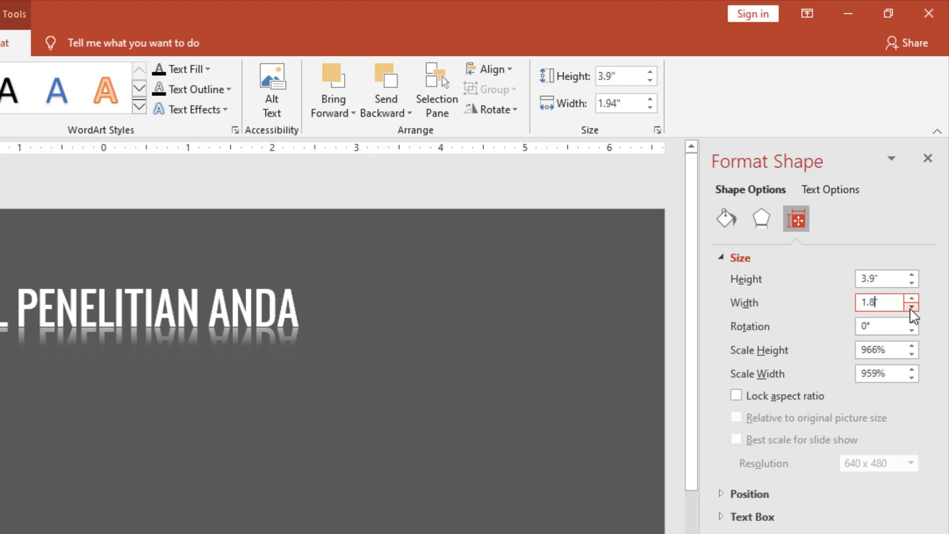
{"action": "key", "text": "Return"}
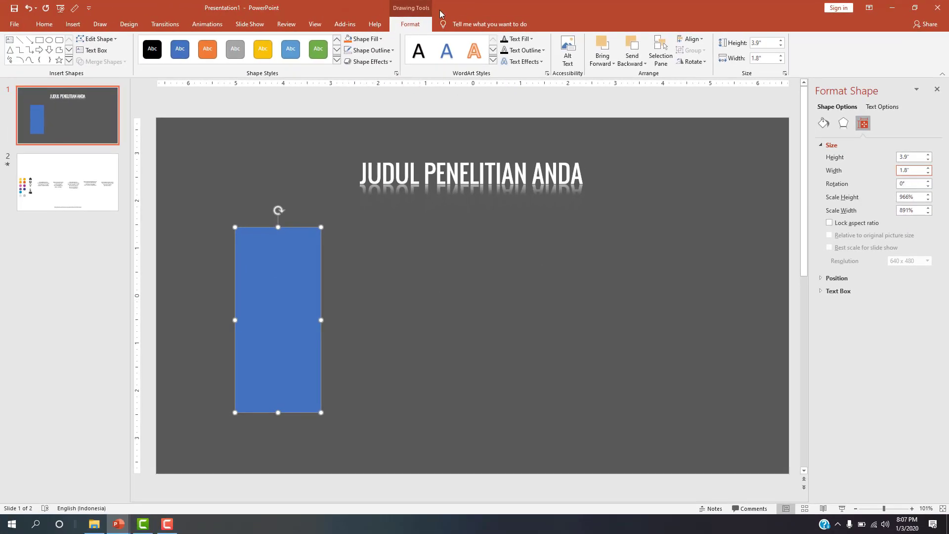
{"action": "left_click", "coordinate": [690, 39]}
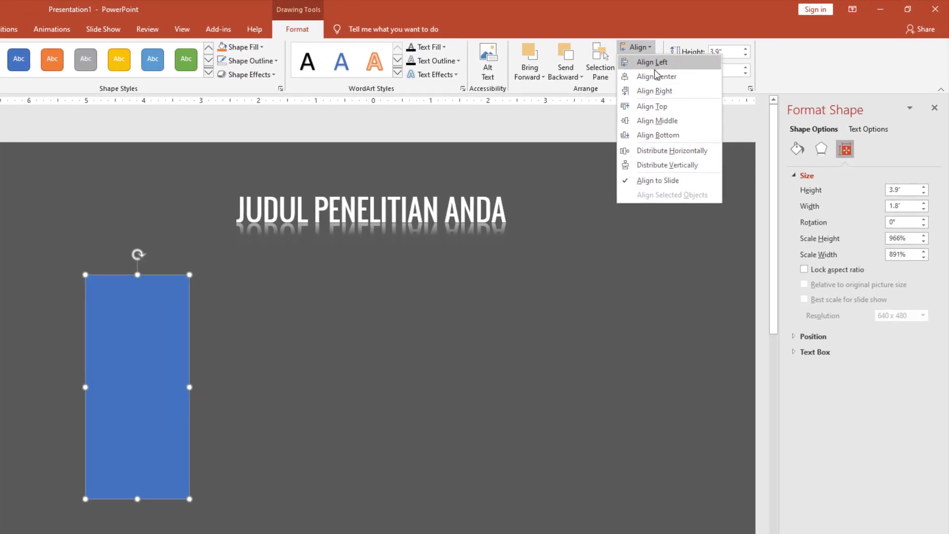
{"action": "left_click", "coordinate": [653, 77]}
{"action": "left_click", "coordinate": [448, 282]}
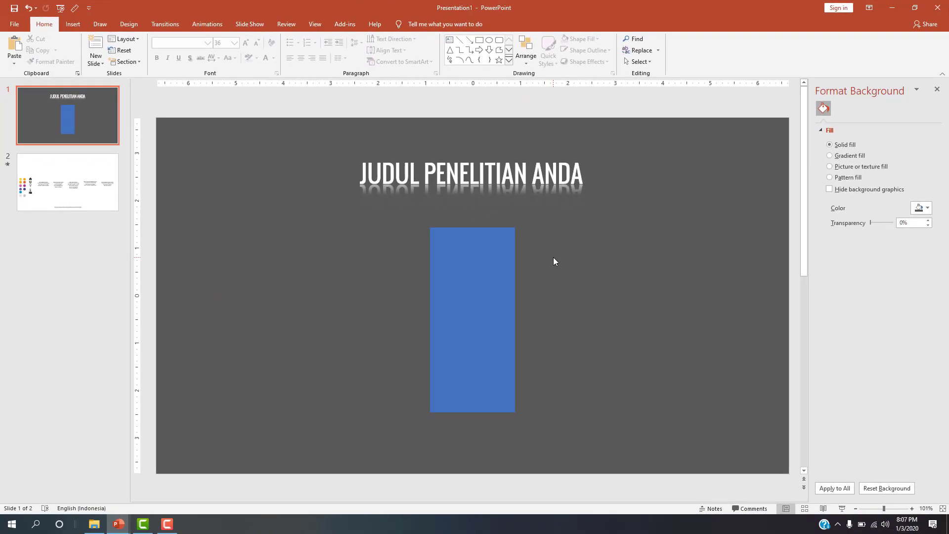
Change the rectangle's fill to light gray
{"action": "left_click", "coordinate": [488, 264]}
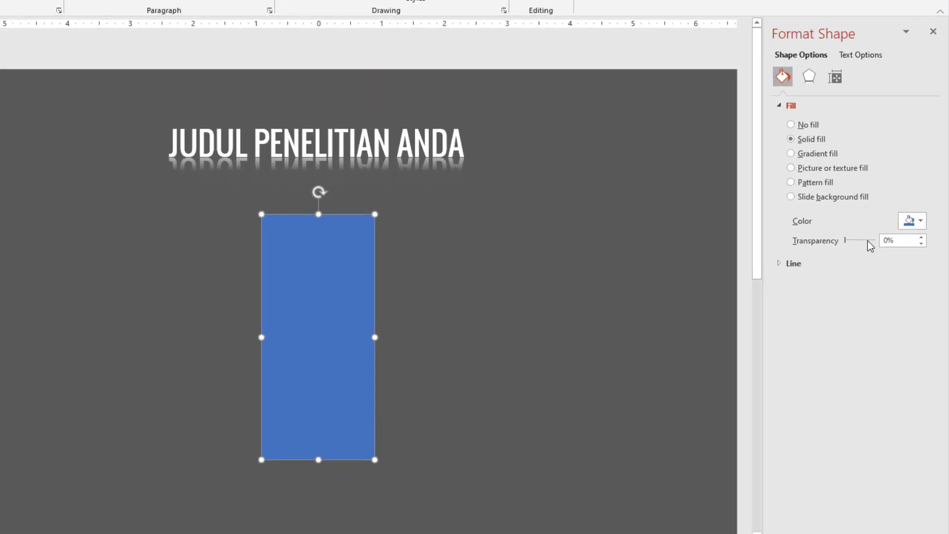
{"action": "left_click", "coordinate": [918, 221]}
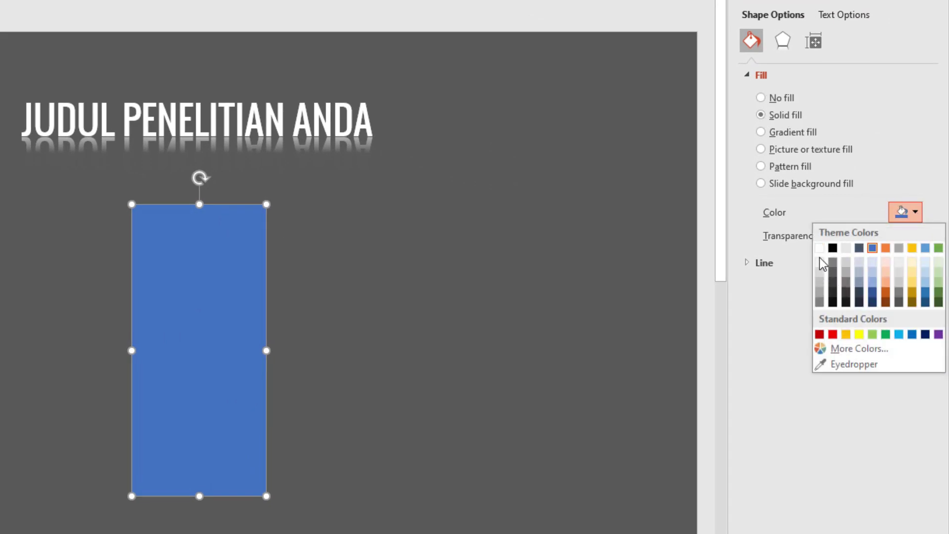
{"action": "left_click", "coordinate": [819, 275]}
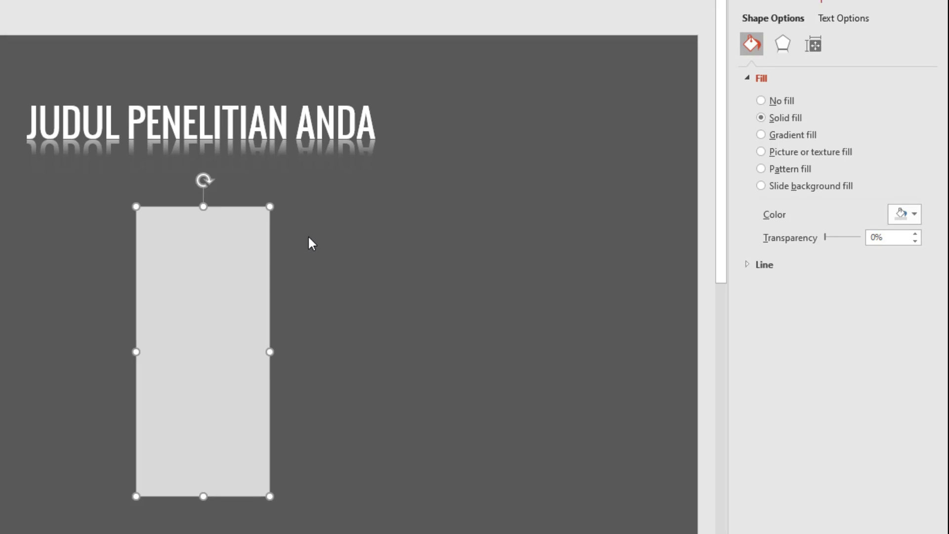
{"action": "left_click", "coordinate": [308, 237]}
{"action": "left_click", "coordinate": [321, 282]}
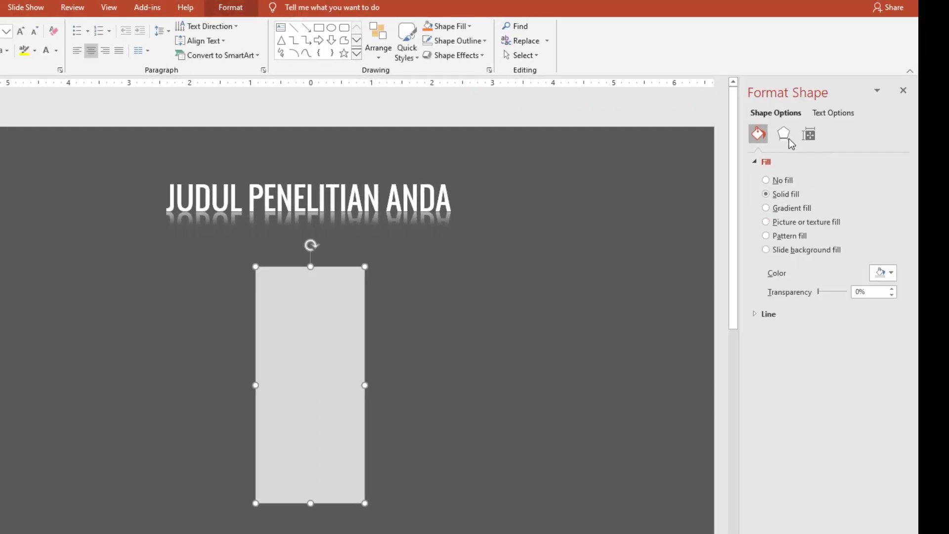
Give the panel an outer shadow: 60% transparency, 103% size, 10 pt blur, 3 pt distance
{"action": "left_click", "coordinate": [785, 138]}
{"action": "left_click", "coordinate": [763, 166]}
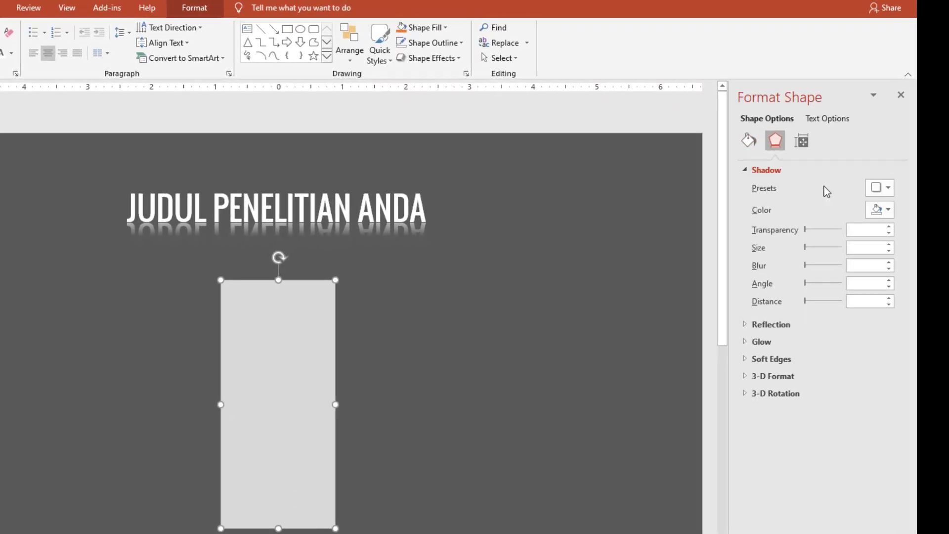
{"action": "left_click", "coordinate": [879, 189]}
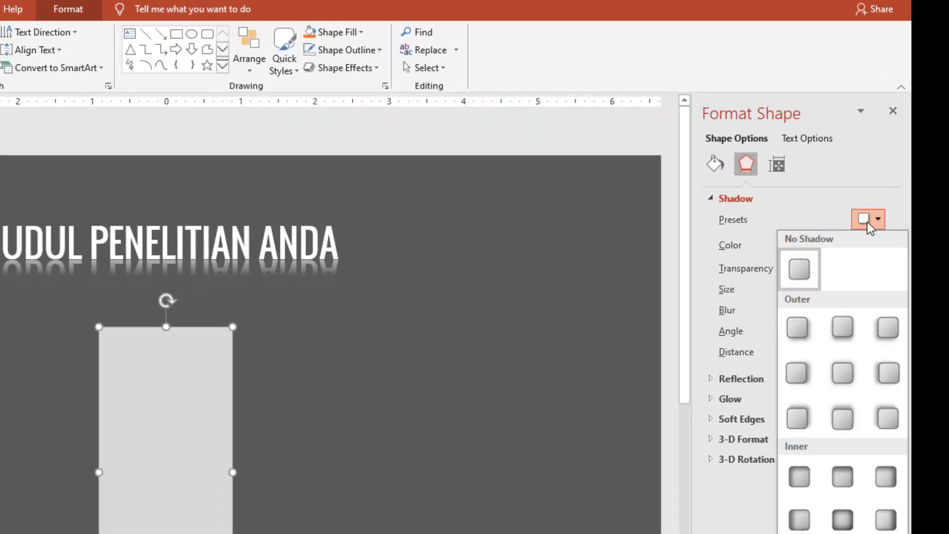
{"action": "left_click", "coordinate": [802, 372]}
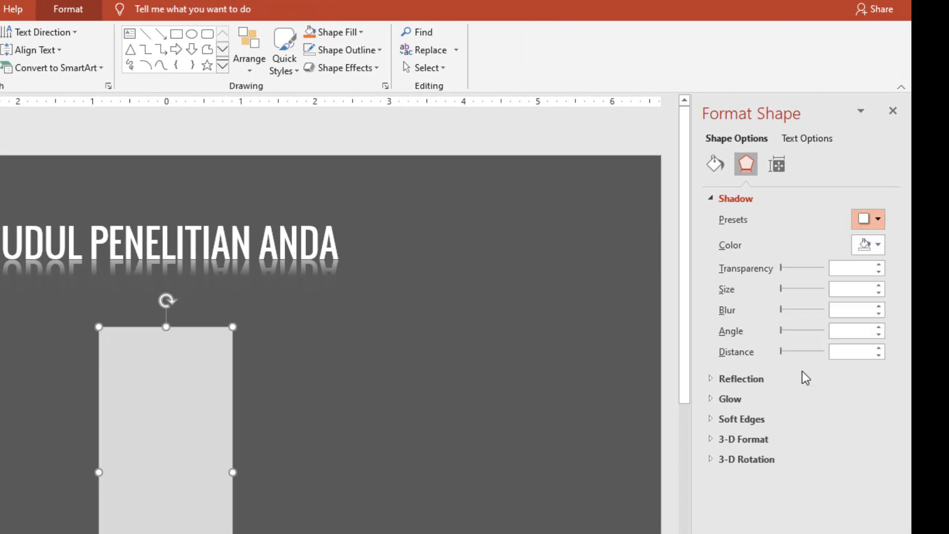
{"action": "left_click", "coordinate": [878, 286]}
{"action": "left_click", "coordinate": [878, 285]}
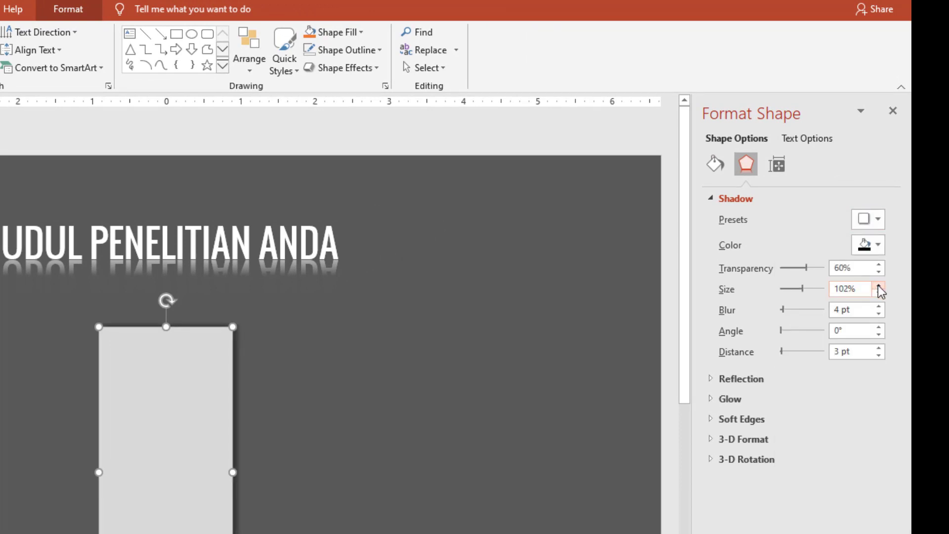
{"action": "left_click", "coordinate": [878, 285]}
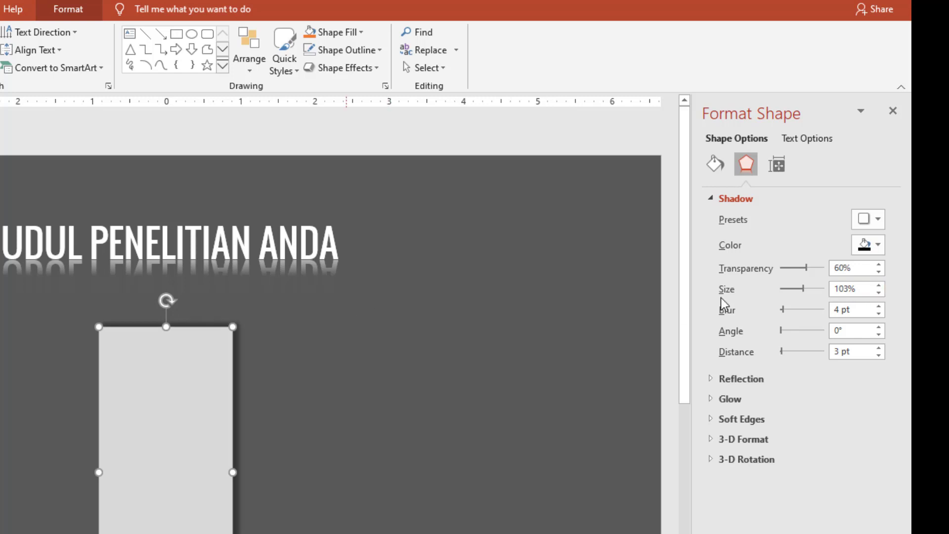
{"action": "left_click", "coordinate": [879, 306]}
{"action": "left_click", "coordinate": [879, 305]}
{"action": "left_click", "coordinate": [879, 306]}
{"action": "left_click", "coordinate": [879, 306]}
{"action": "left_click", "coordinate": [879, 306]}
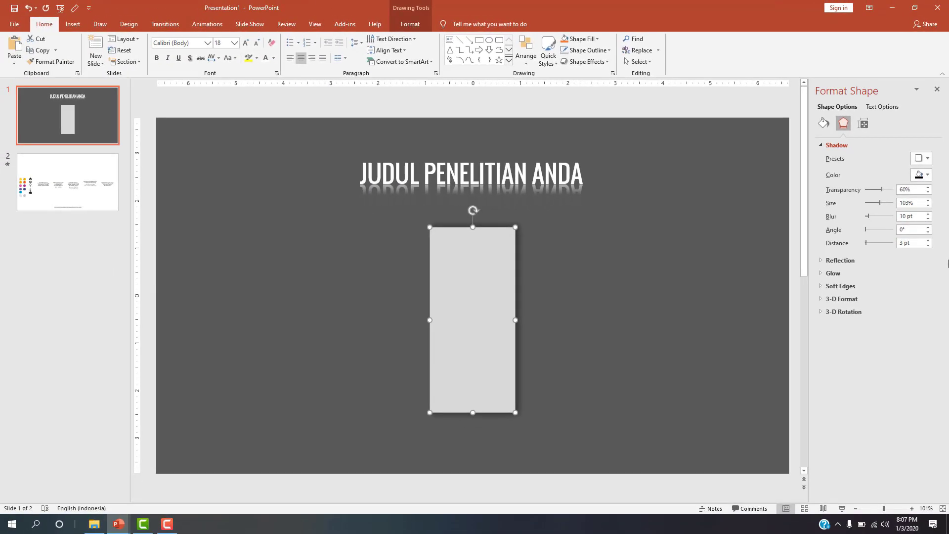
{"action": "key", "text": "Escape"}
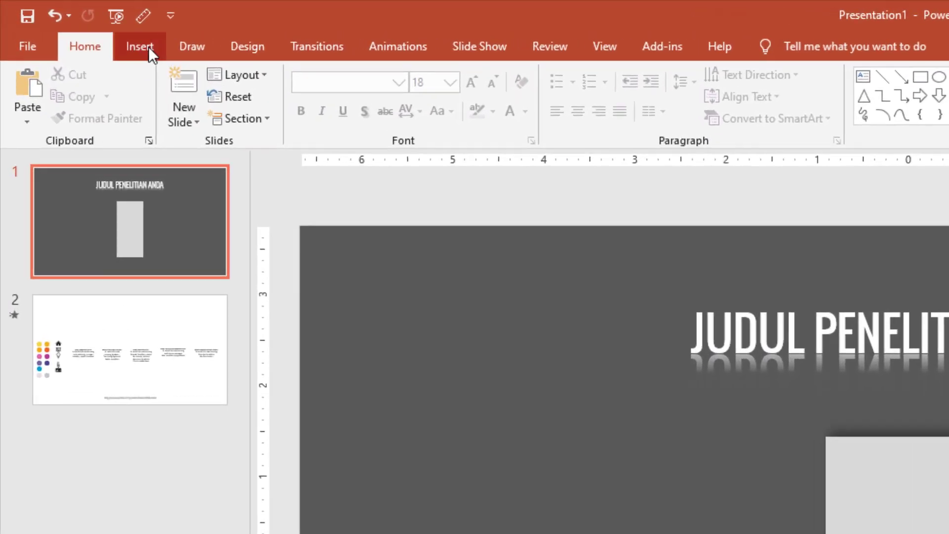
Draw a right arrow shape over the gray panel's left edge
{"action": "left_click", "coordinate": [74, 24]}
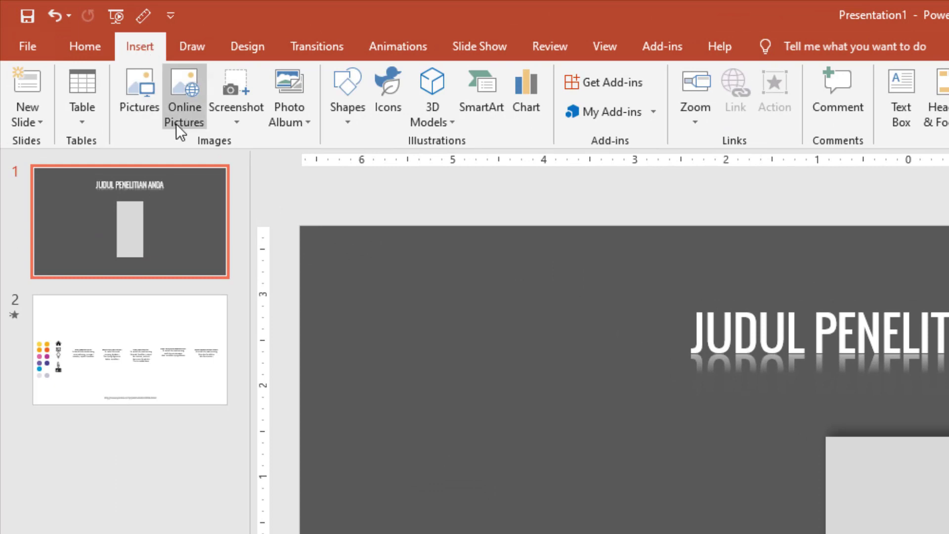
{"action": "left_click", "coordinate": [340, 118]}
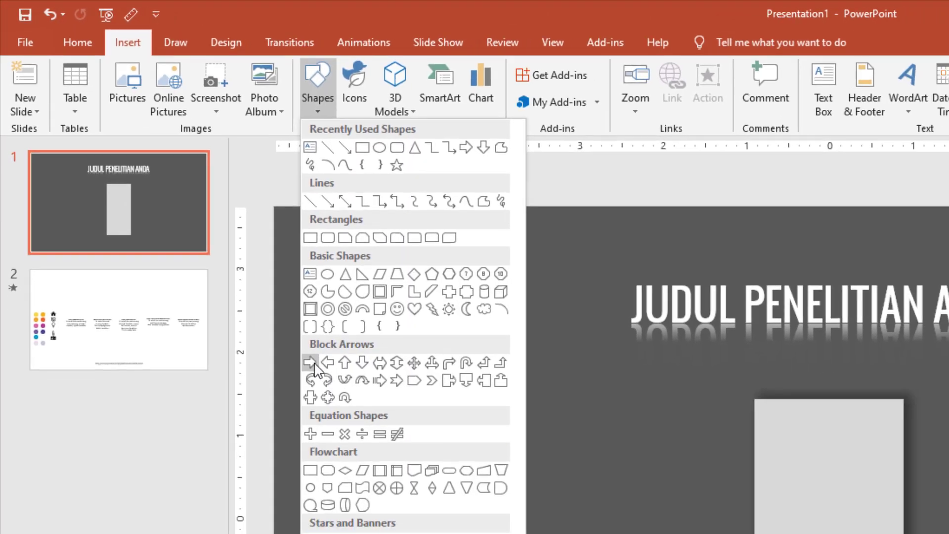
{"action": "left_click", "coordinate": [339, 396]}
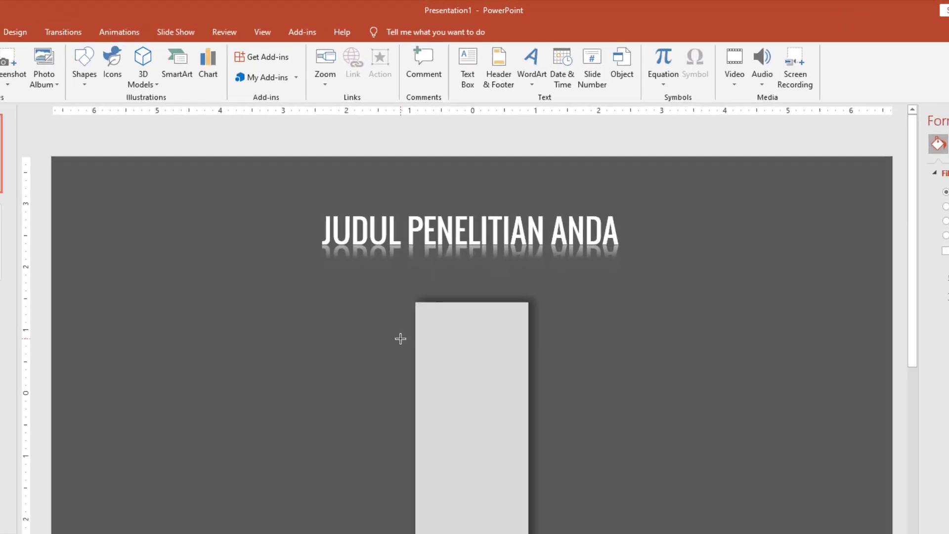
{"action": "left_click_drag", "start_coordinate": [422, 253], "coordinate": [460, 282]}
{"action": "left_click_drag", "start_coordinate": [453, 431], "coordinate": [451, 432]}
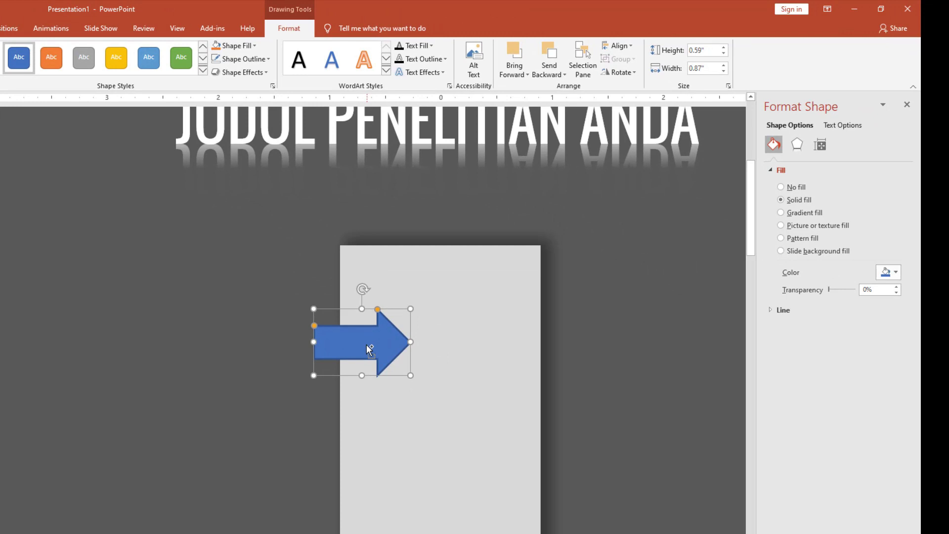
{"action": "scroll", "coordinate": [366, 345], "scroll_direction": "up", "scroll_amount": 1}
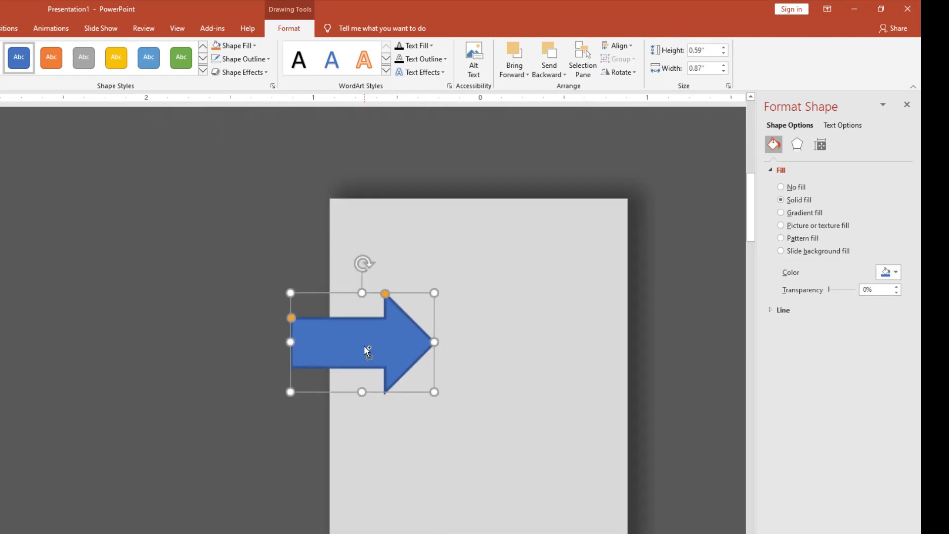
Remove the arrow's outline, thicken its shaft and narrow its width
{"action": "left_click", "coordinate": [267, 60]}
{"action": "left_click", "coordinate": [242, 166]}
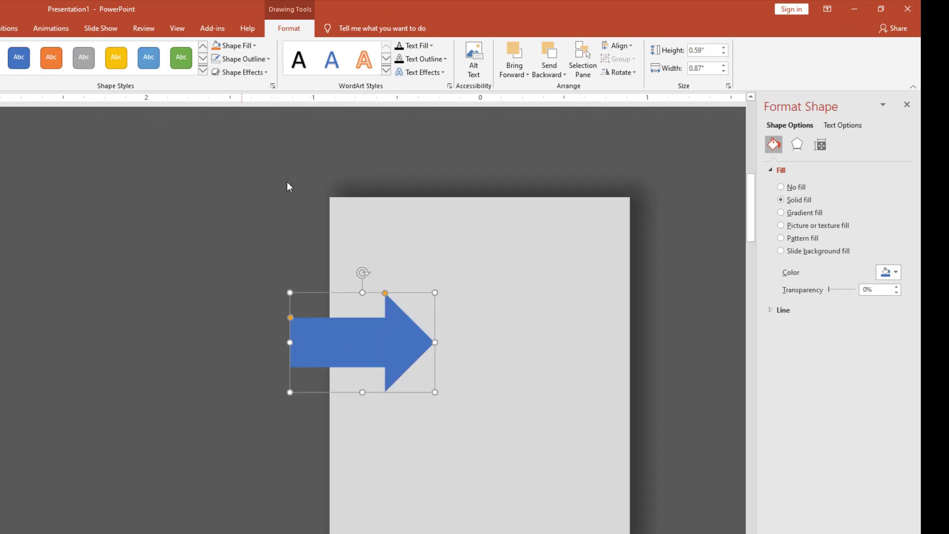
{"action": "left_click_drag", "start_coordinate": [291, 315], "coordinate": [291, 310]}
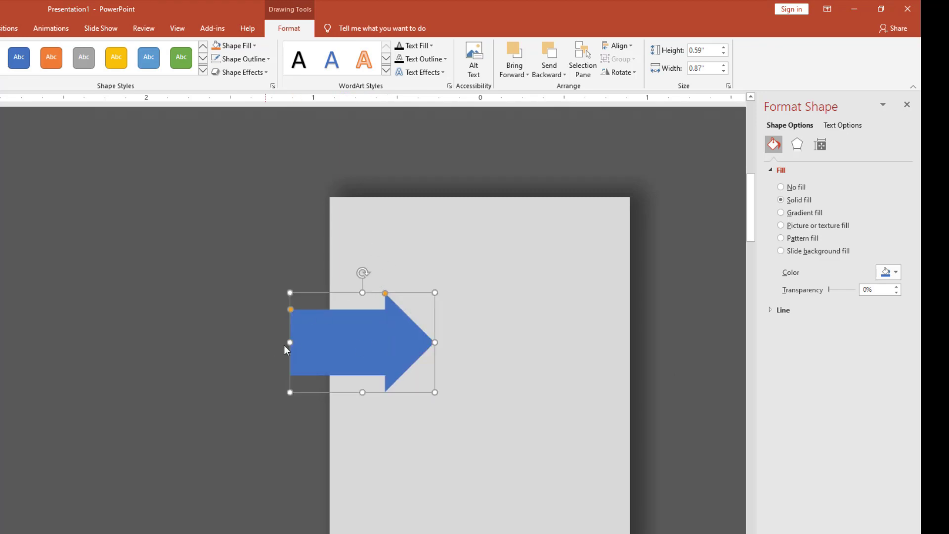
{"action": "left_click_drag", "start_coordinate": [291, 343], "coordinate": [303, 342]}
{"action": "left_click", "coordinate": [307, 168]}
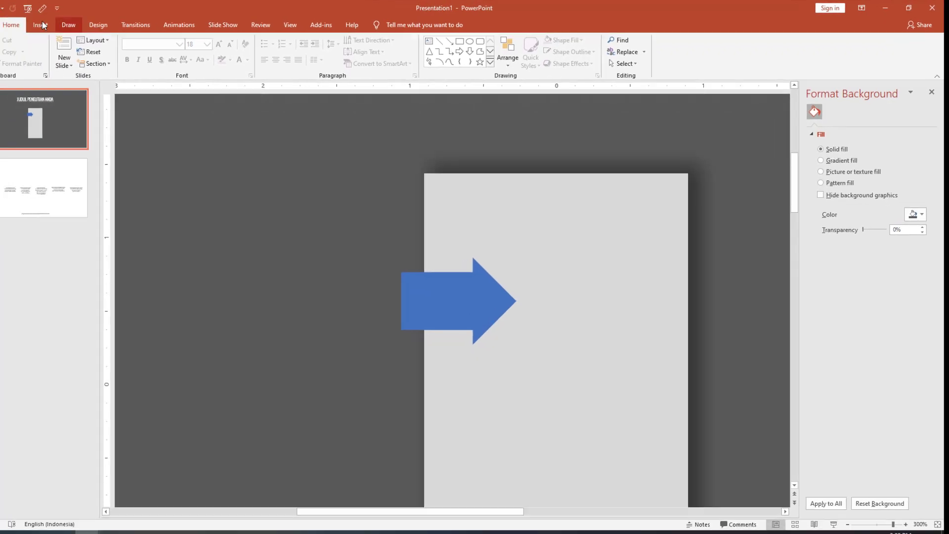
Draw a small right triangle beside the arrow with no outline
{"action": "left_click", "coordinate": [43, 24]}
{"action": "left_click", "coordinate": [251, 78]}
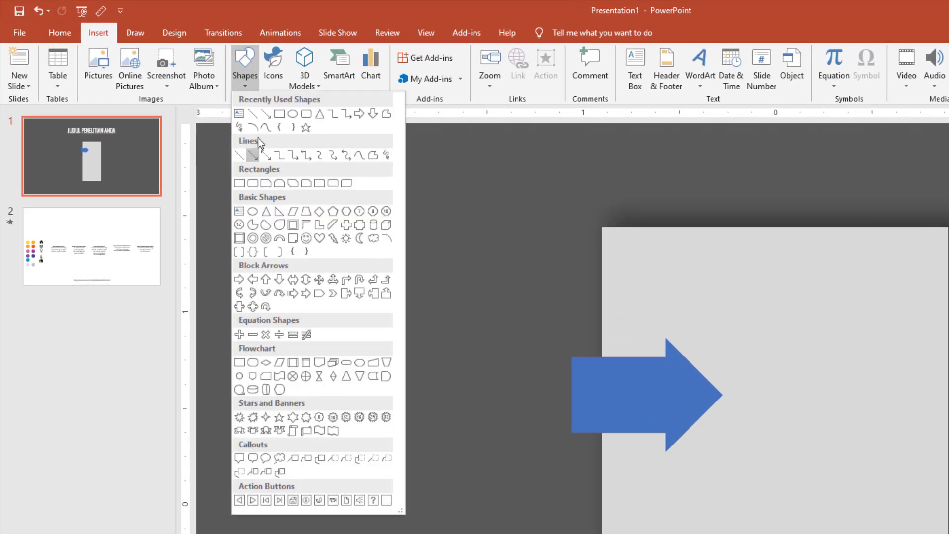
{"action": "left_click", "coordinate": [279, 212]}
{"action": "left_click_drag", "start_coordinate": [552, 317], "coordinate": [580, 349]}
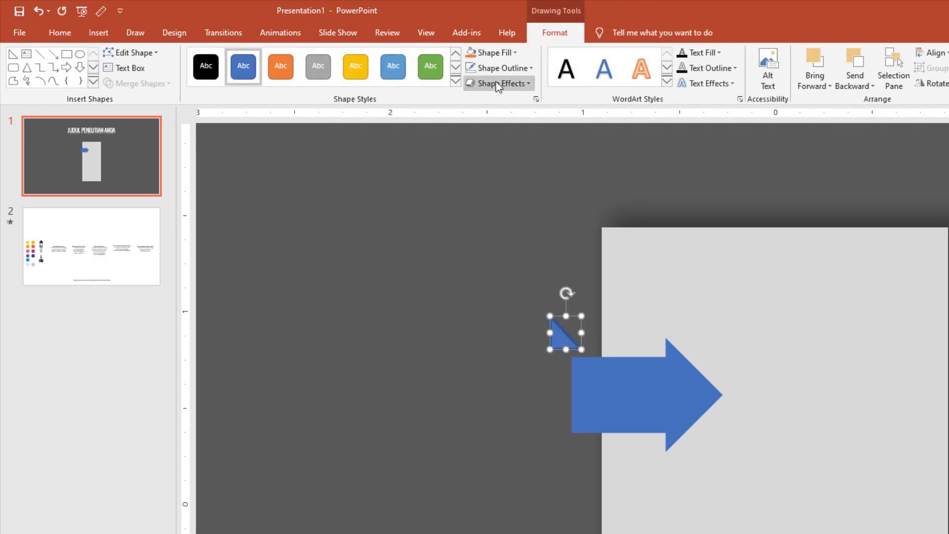
{"action": "left_click", "coordinate": [495, 70]}
{"action": "left_click", "coordinate": [500, 186]}
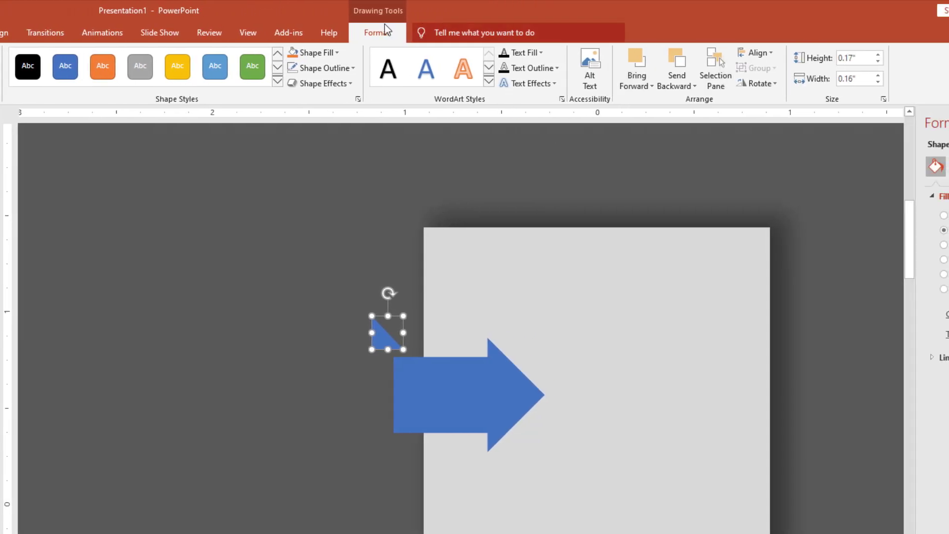
Flip the triangle horizontally and move it onto the arrow's upper-left corner
{"action": "left_click", "coordinate": [755, 82]}
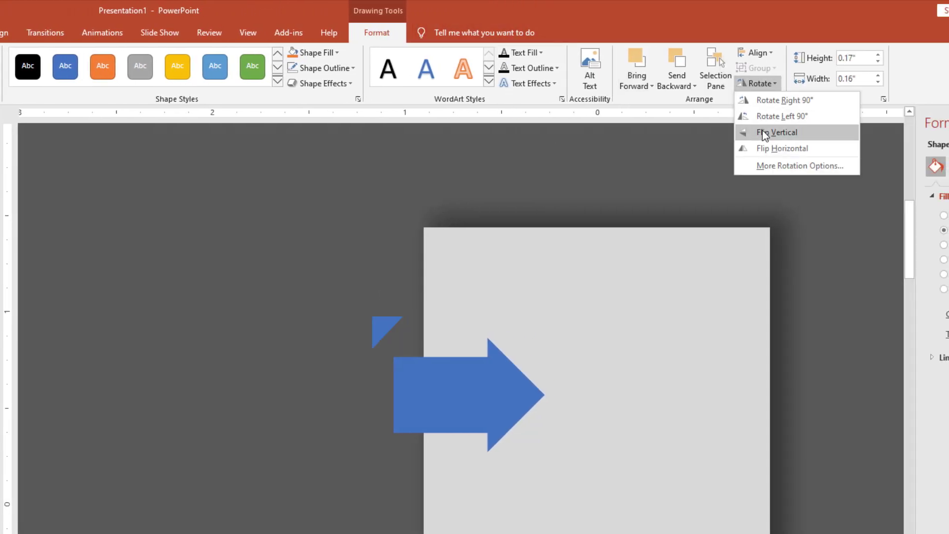
{"action": "left_click", "coordinate": [764, 148]}
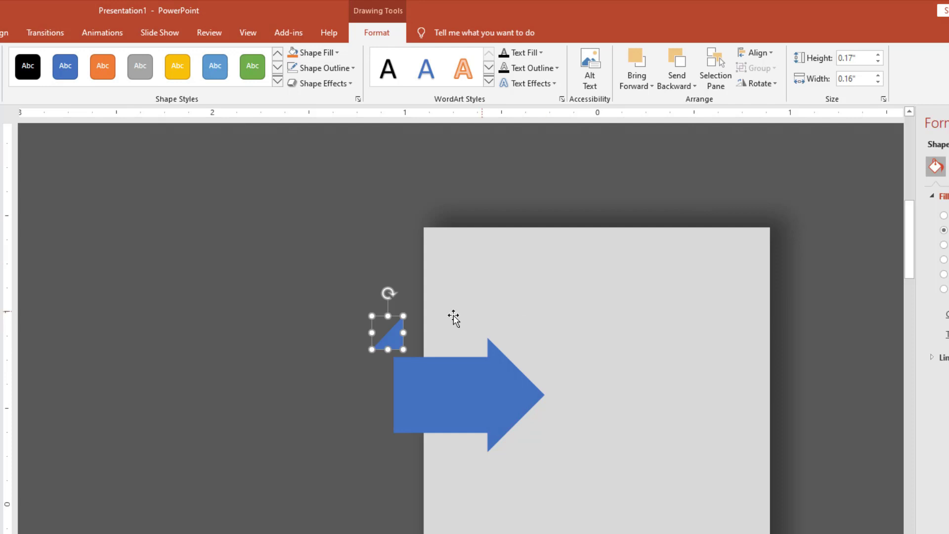
{"action": "left_click_drag", "start_coordinate": [410, 337], "coordinate": [418, 348]}
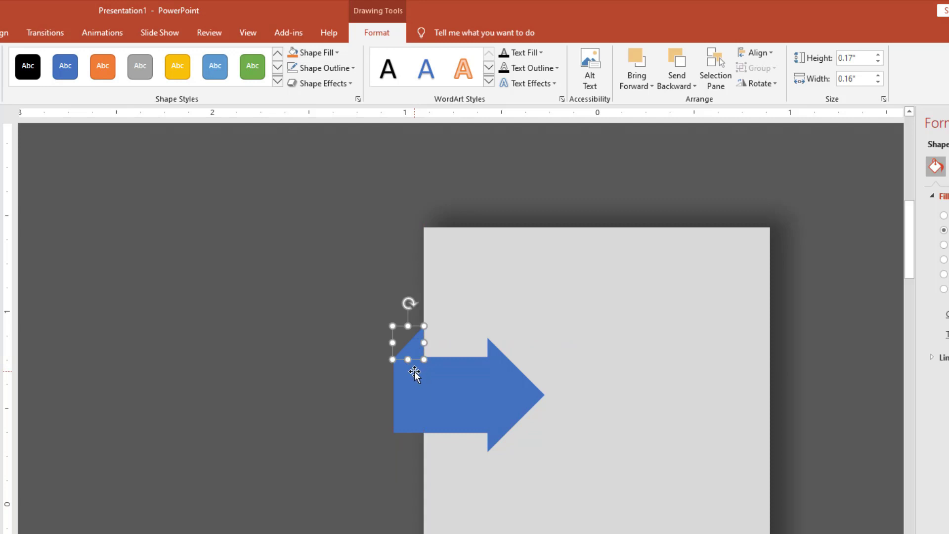
{"action": "left_click", "coordinate": [414, 374]}
{"action": "left_click", "coordinate": [414, 352]}
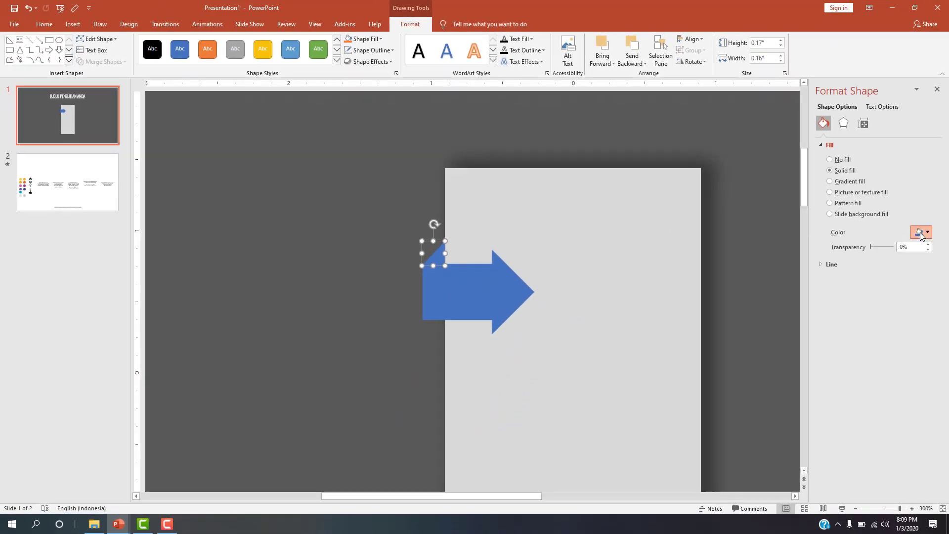
{"action": "left_click", "coordinate": [920, 232]}
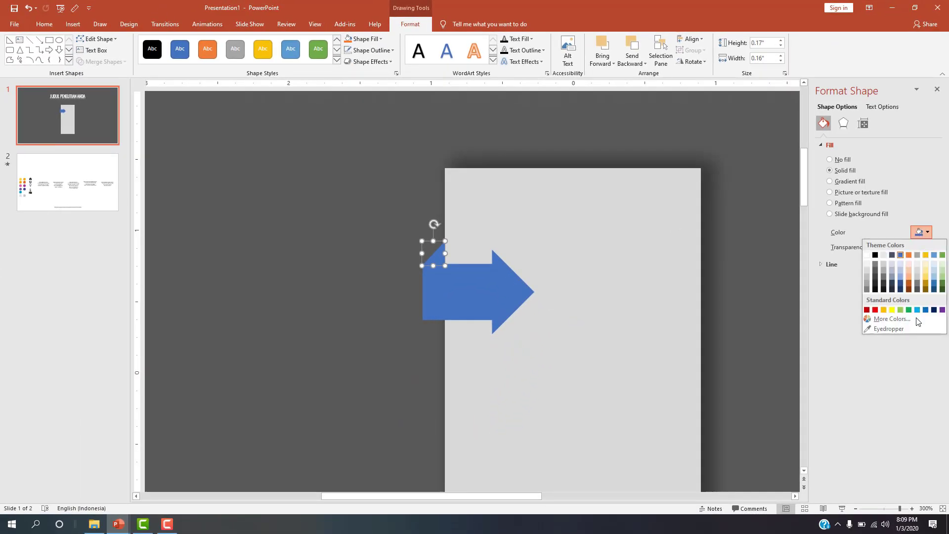
Fill the corner triangle dark navy and trim its height to fit the arrow
{"action": "left_click", "coordinate": [934, 309]}
{"action": "left_click", "coordinate": [399, 188]}
{"action": "left_click", "coordinate": [442, 255]}
{"action": "left_click_drag", "start_coordinate": [434, 242], "coordinate": [433, 246]}
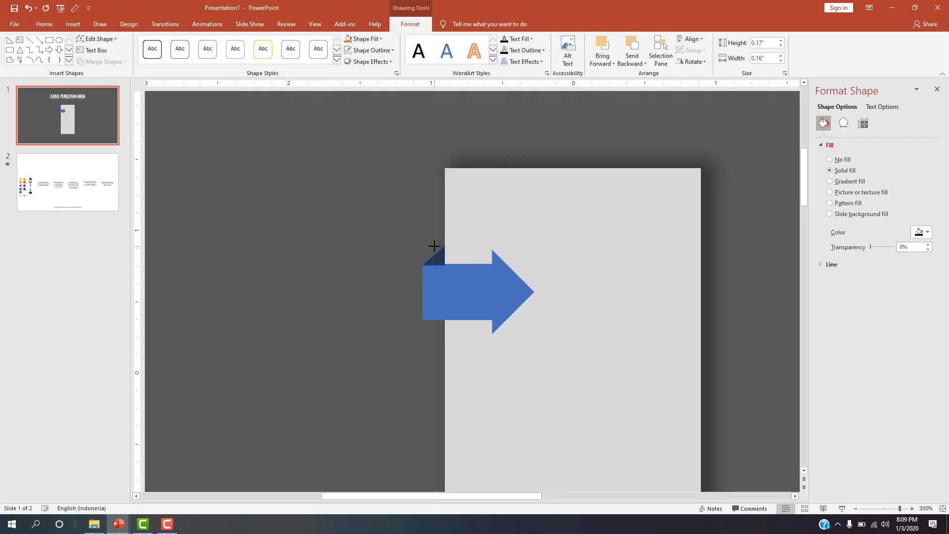
{"action": "left_click", "coordinate": [458, 278]}
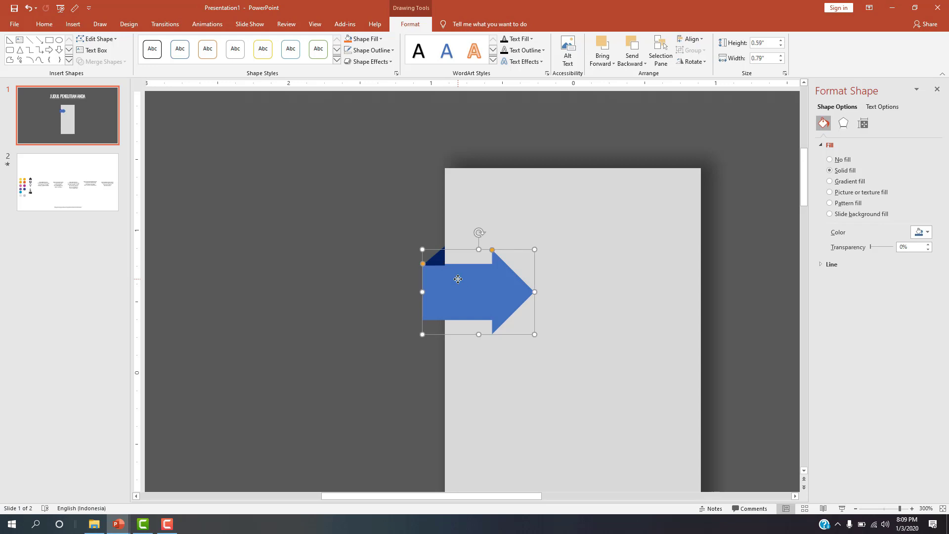
{"action": "left_click", "coordinate": [439, 258]}
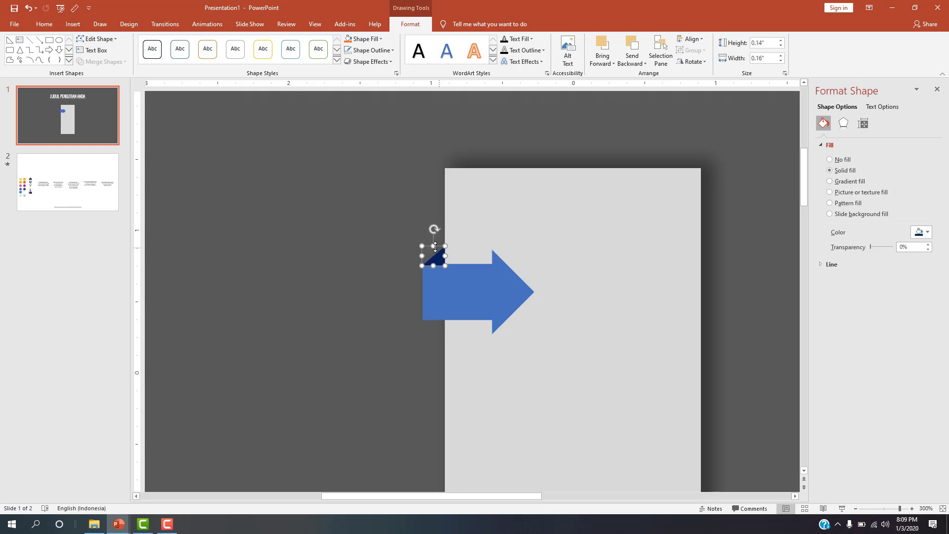
{"action": "left_click_drag", "start_coordinate": [434, 245], "coordinate": [434, 247]}
Paste a copy of the triangle at the arrow's lower-left corner and flip it vertically
{"action": "key", "text": "ctrl+v"}
{"action": "left_click_drag", "start_coordinate": [452, 278], "coordinate": [437, 329]}
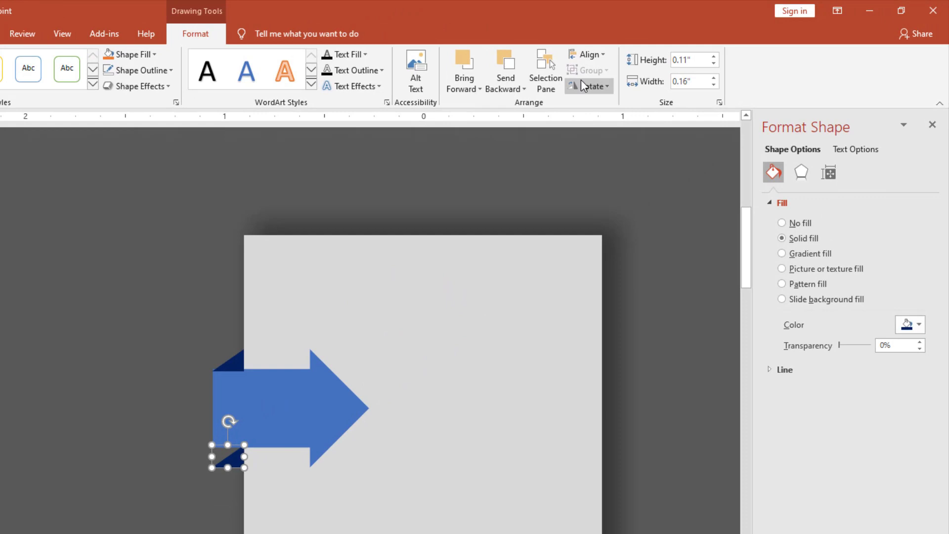
{"action": "left_click", "coordinate": [692, 61]}
{"action": "left_click", "coordinate": [604, 139]}
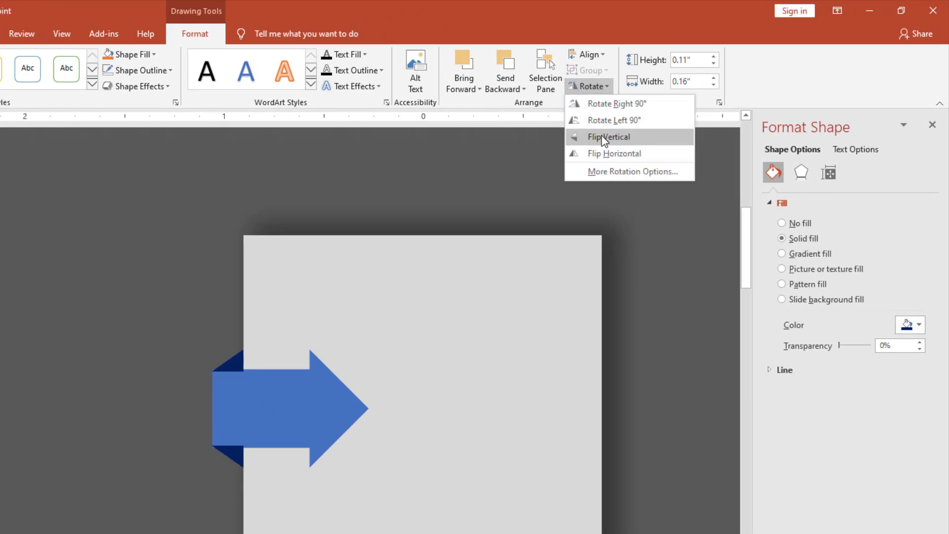
{"action": "left_click", "coordinate": [603, 139]}
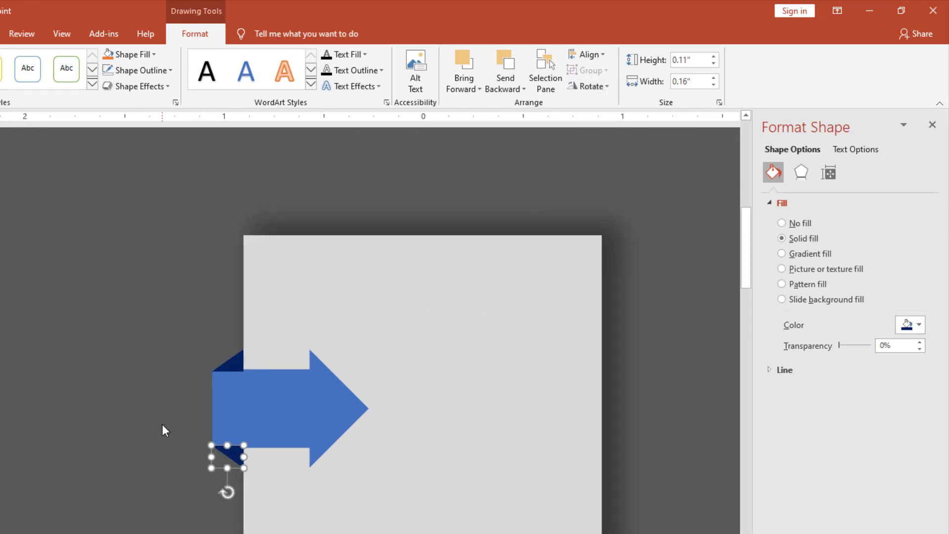
{"action": "left_click", "coordinate": [575, 473]}
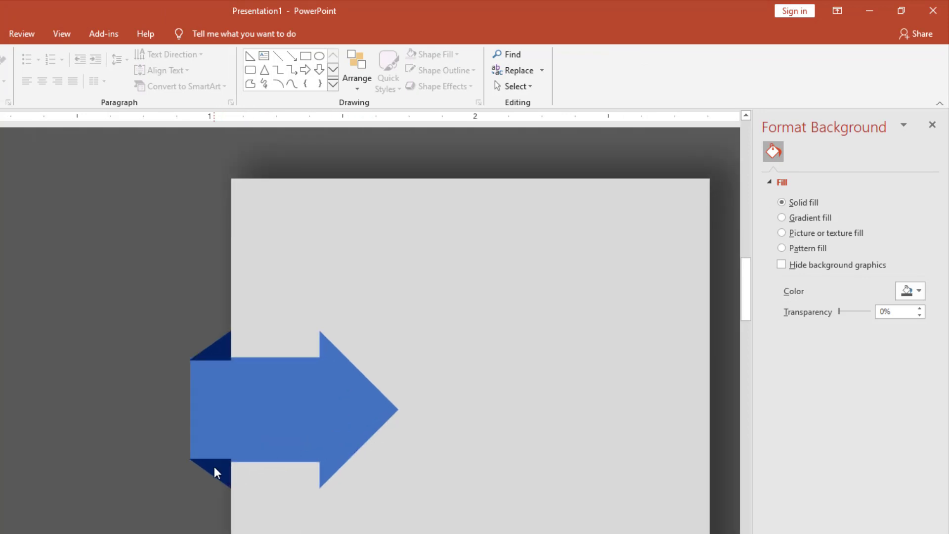
Review the arrow's folded corner pieces, then go to slide 2
{"action": "left_click", "coordinate": [203, 468]}
{"action": "scroll", "coordinate": [233, 433], "scroll_direction": "down", "scroll_amount": 2, "text": "ctrl"}
{"action": "scroll", "coordinate": [235, 440], "scroll_direction": "down", "scroll_amount": 1}
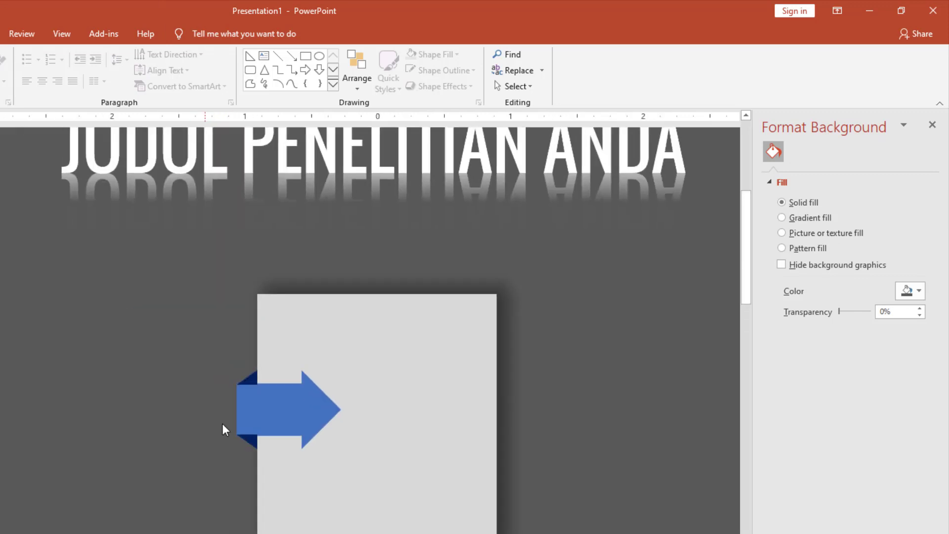
{"action": "left_click", "coordinate": [247, 440]}
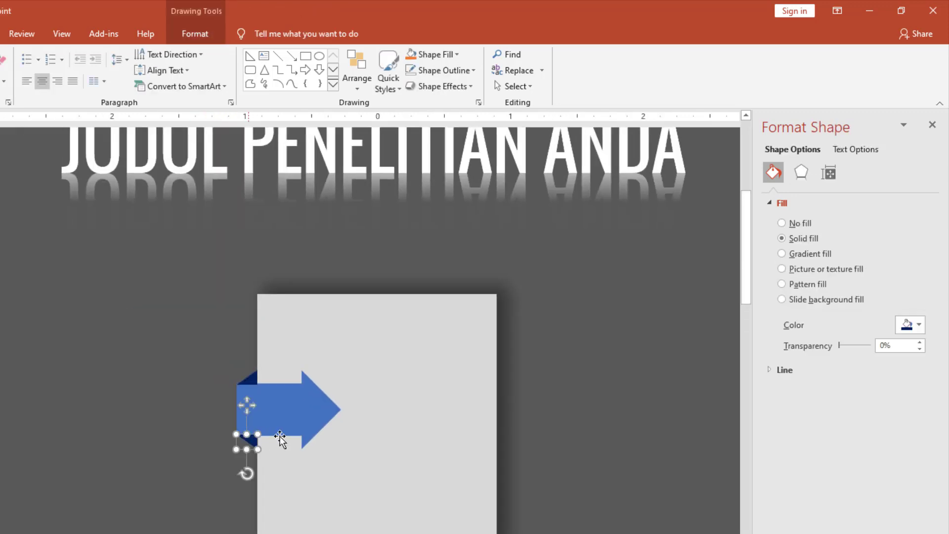
{"action": "left_click", "coordinate": [79, 430]}
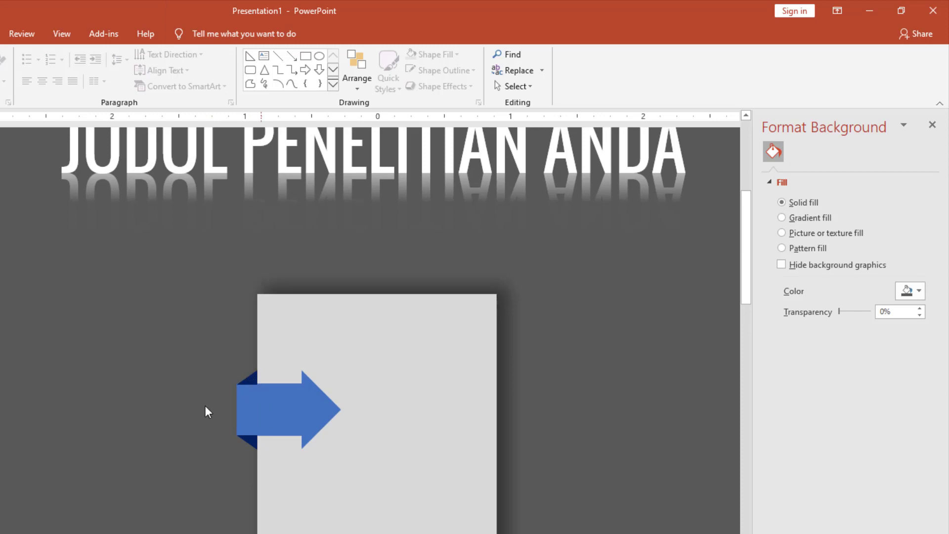
{"action": "scroll", "coordinate": [156, 410], "scroll_direction": "up", "scroll_amount": 2, "text": "ctrl"}
{"action": "scroll", "coordinate": [168, 423], "scroll_direction": "down", "scroll_amount": 2, "text": "ctrl"}
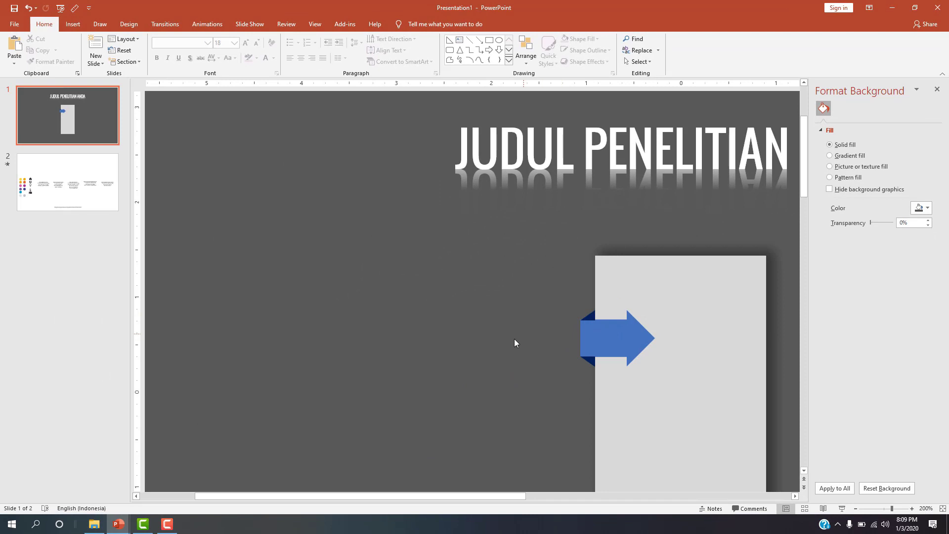
{"action": "left_click_drag", "start_coordinate": [476, 495], "coordinate": [633, 514]}
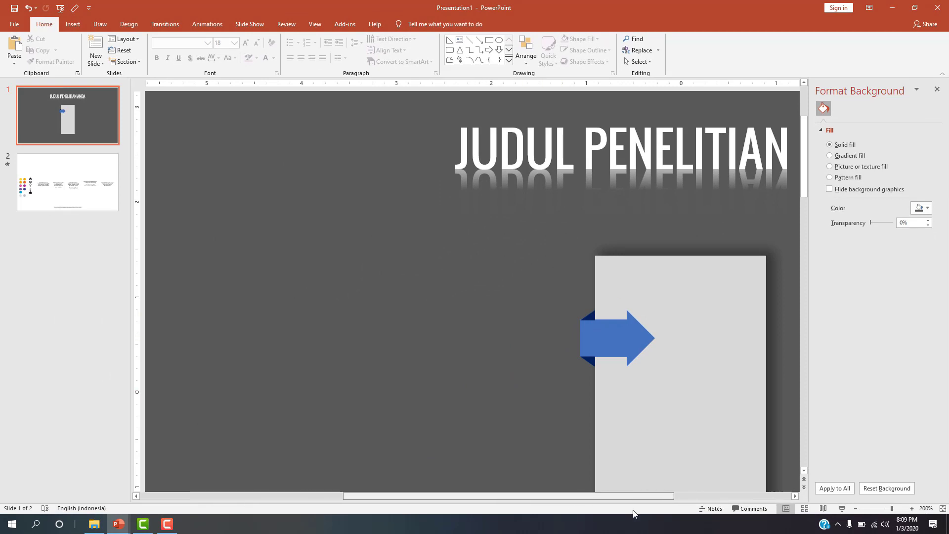
{"action": "left_click", "coordinate": [311, 330]}
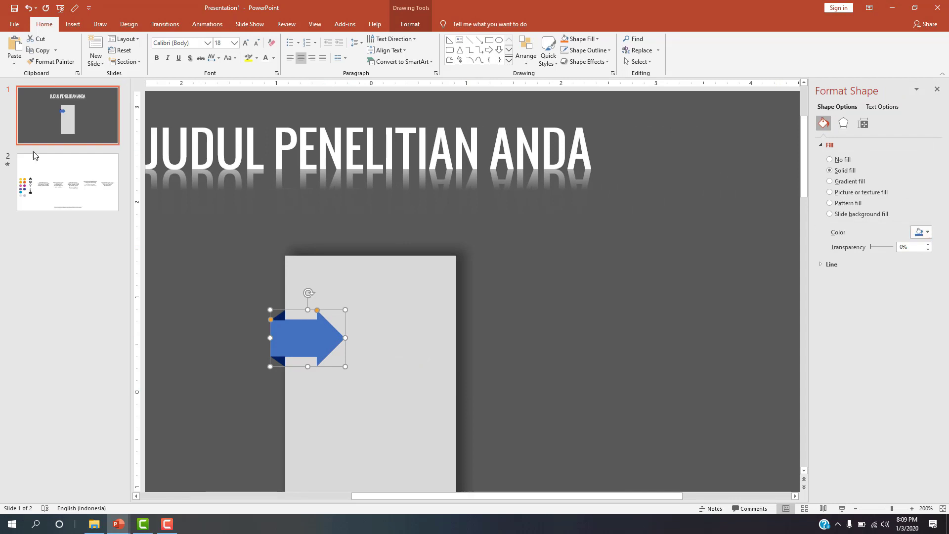
{"action": "left_click", "coordinate": [54, 184]}
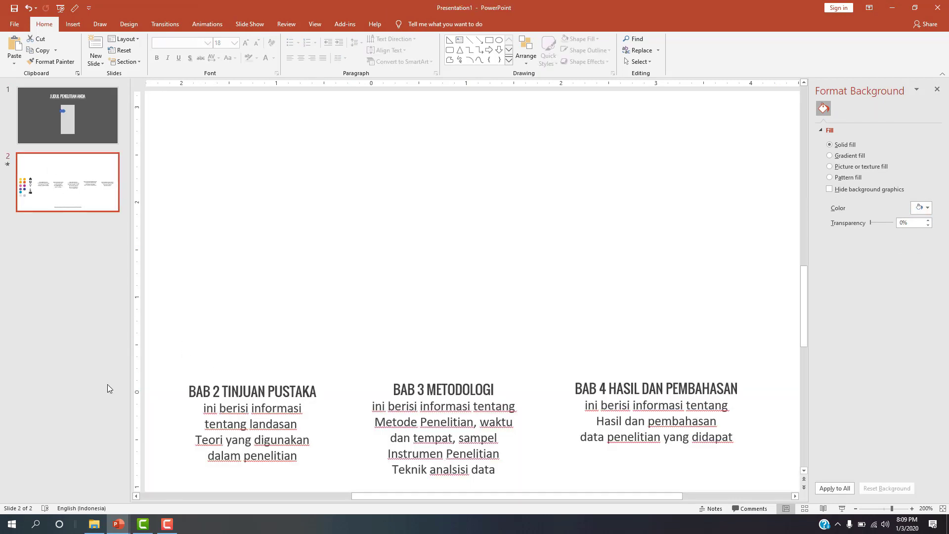
Copy slide 2's colour-circle group and paste it right of the grey panel on slide 1
{"action": "scroll", "coordinate": [348, 272], "scroll_direction": "down", "scroll_amount": 4, "text": "ctrl"}
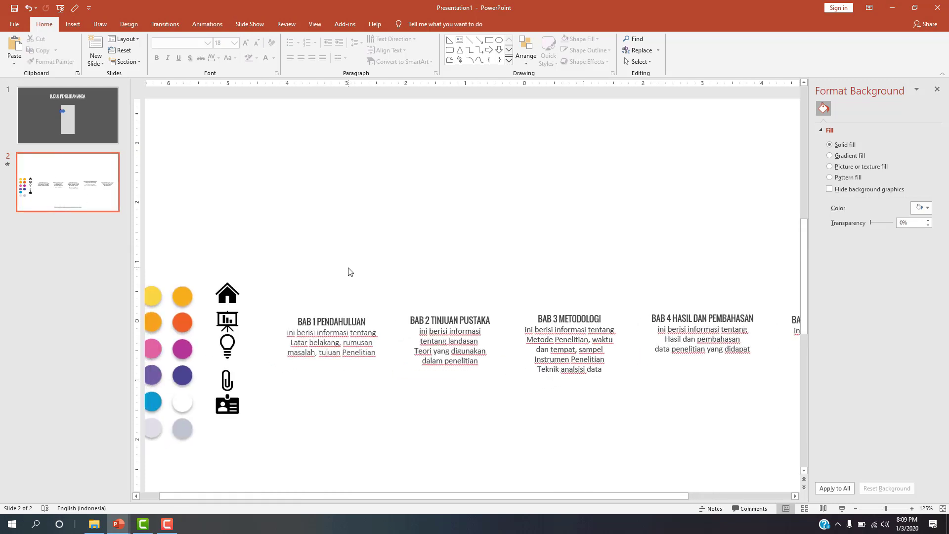
{"action": "scroll", "coordinate": [347, 272], "scroll_direction": "down", "scroll_amount": 2, "text": "ctrl"}
{"action": "left_click", "coordinate": [195, 303]}
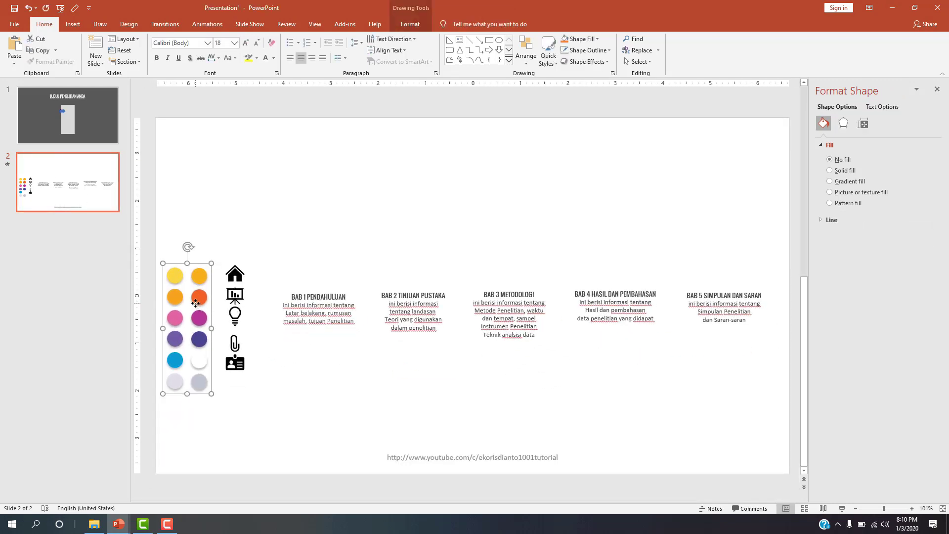
{"action": "key", "text": "ctrl+c"}
{"action": "left_click", "coordinate": [88, 128]}
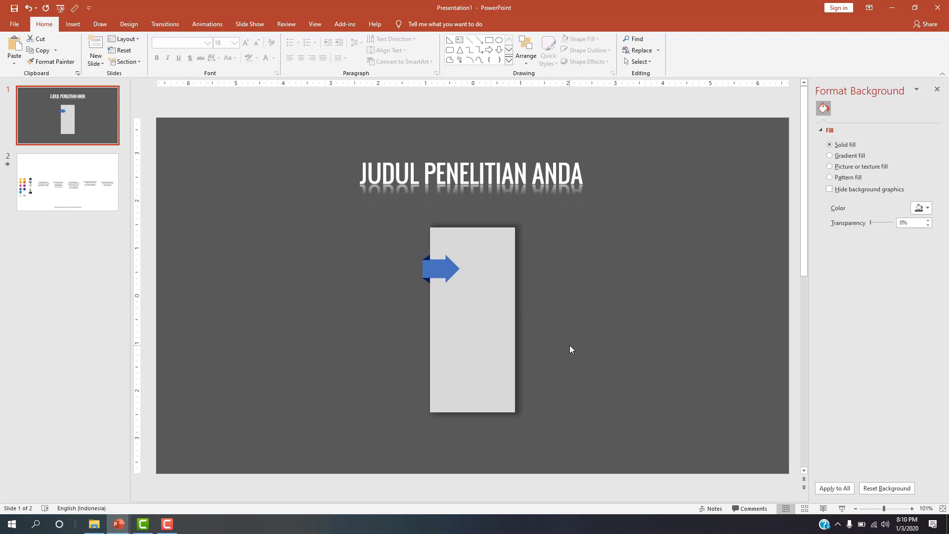
{"action": "key", "text": "ctrl+v"}
{"action": "left_click_drag", "start_coordinate": [196, 278], "coordinate": [612, 268]}
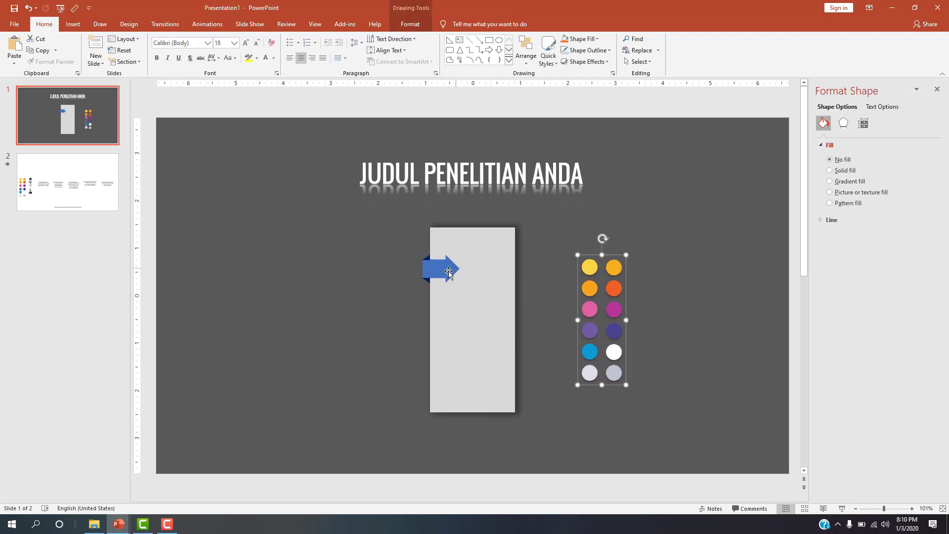
Switch the blue arrow's fill from solid to gradient
{"action": "scroll", "coordinate": [438, 282], "scroll_direction": "up", "scroll_amount": 2, "text": "ctrl"}
{"action": "scroll", "coordinate": [438, 282], "scroll_direction": "up", "scroll_amount": 2, "text": "ctrl"}
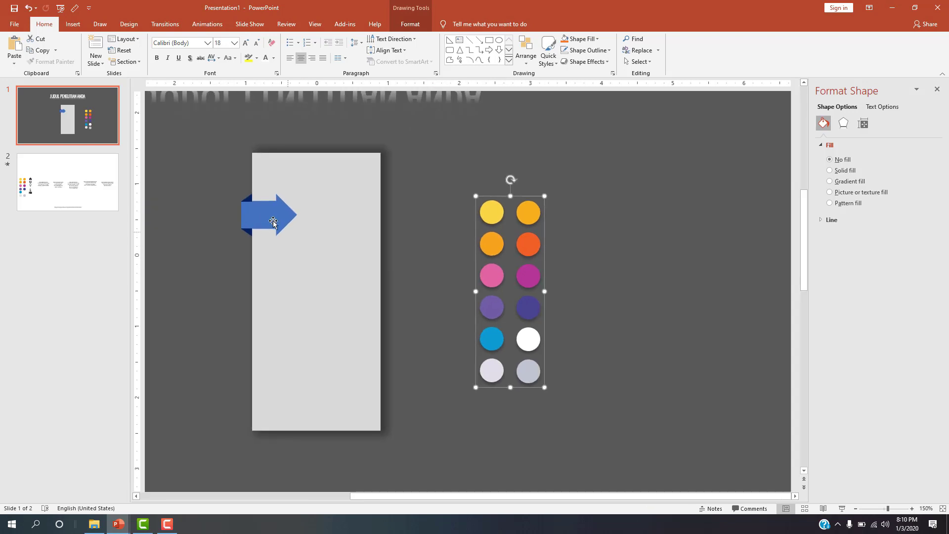
{"action": "left_click", "coordinate": [269, 219]}
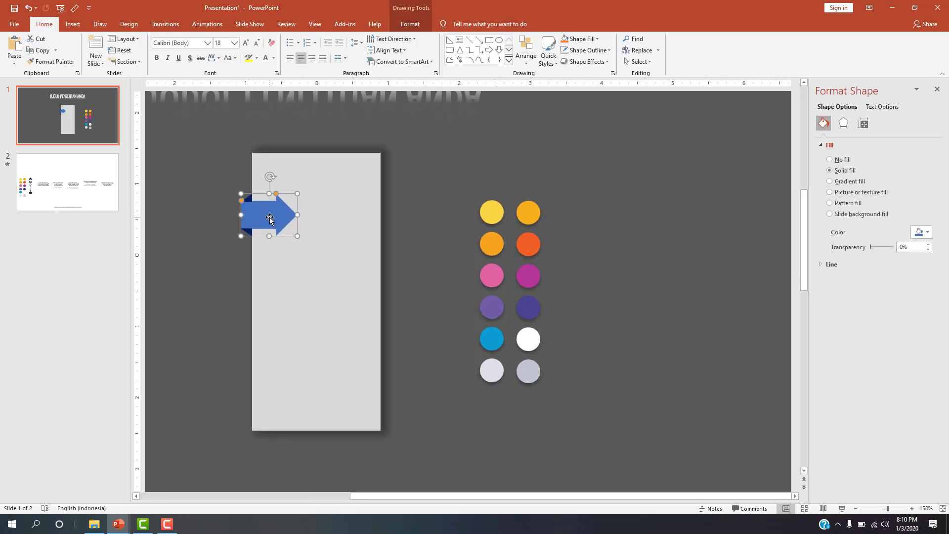
{"action": "left_click", "coordinate": [926, 232]}
{"action": "left_click", "coordinate": [848, 181]}
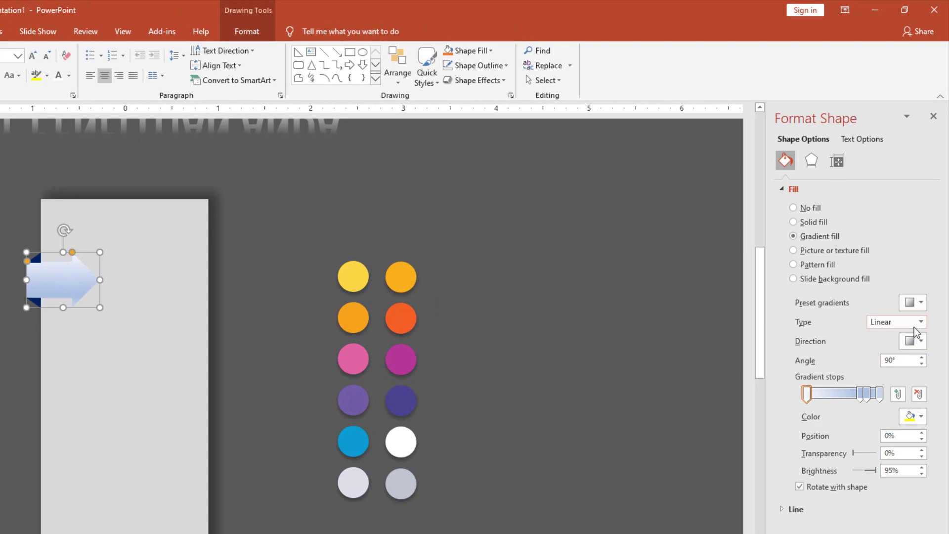
Delete the 83% gradient stop, move the middle stop to 26%, and eyedrop the circle's orange onto the end stop
{"action": "left_click", "coordinate": [865, 396]}
{"action": "left_click", "coordinate": [917, 394]}
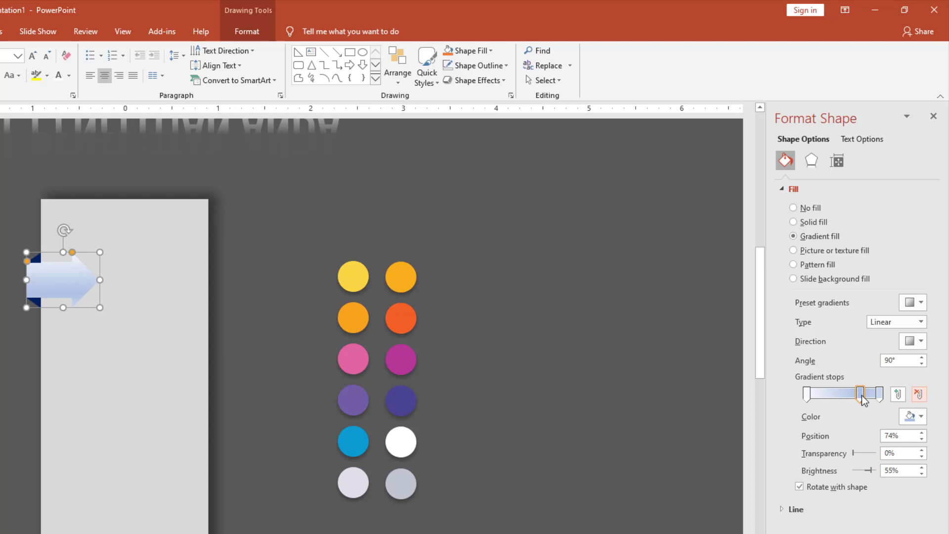
{"action": "left_click_drag", "start_coordinate": [860, 394], "coordinate": [824, 394]}
{"action": "left_click", "coordinate": [880, 395]}
{"action": "left_click", "coordinate": [912, 416]}
{"action": "left_click", "coordinate": [839, 493]}
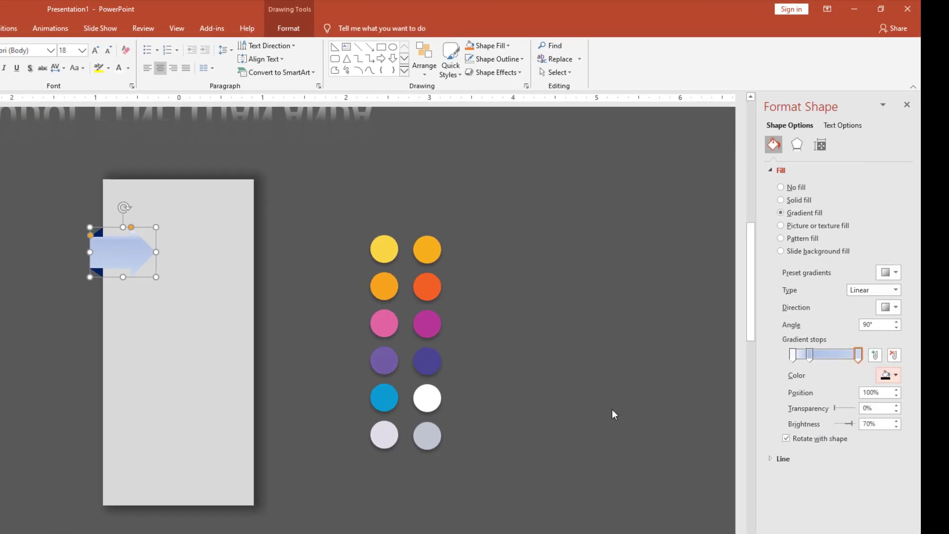
{"action": "left_click", "coordinate": [431, 285]}
Give the 0% gradient stop a lighter orange from the custom colour mixer
{"action": "left_click", "coordinate": [793, 354]}
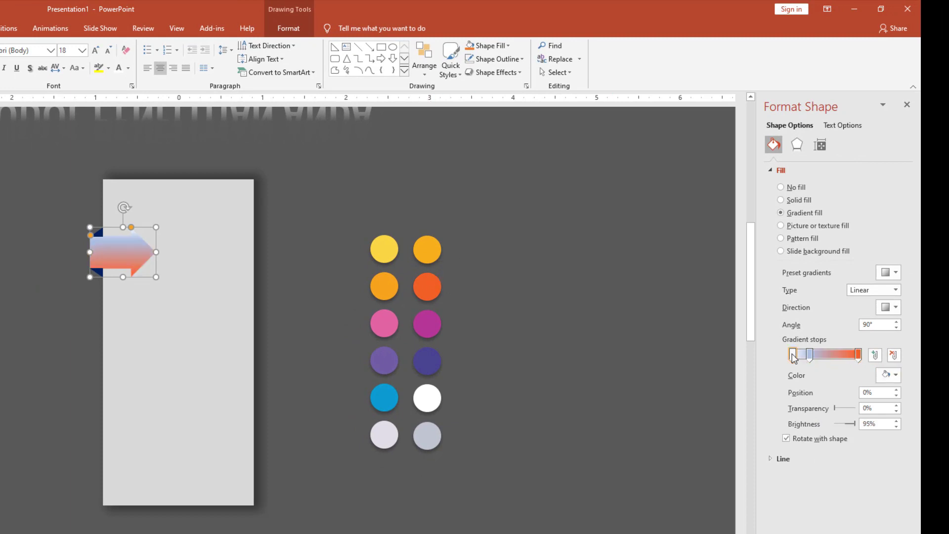
{"action": "left_click", "coordinate": [888, 374]}
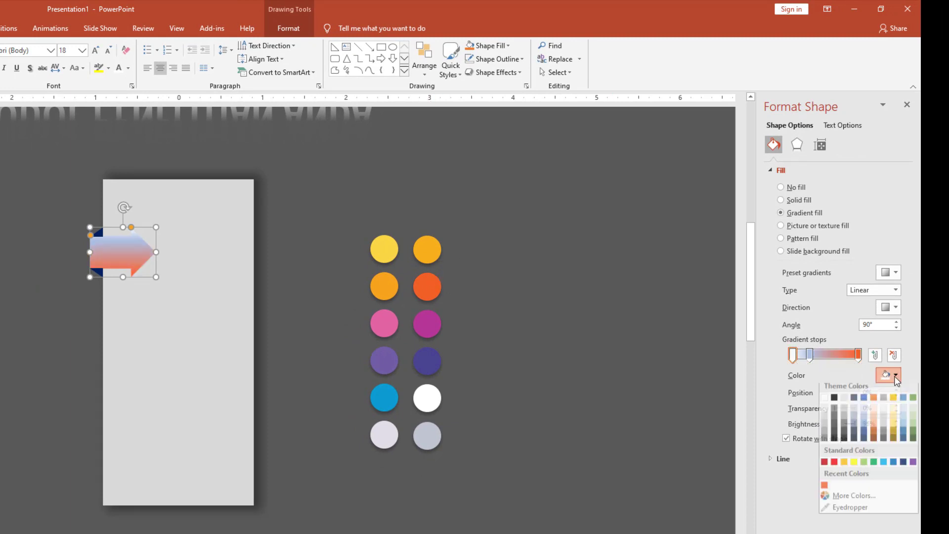
{"action": "left_click", "coordinate": [823, 490]}
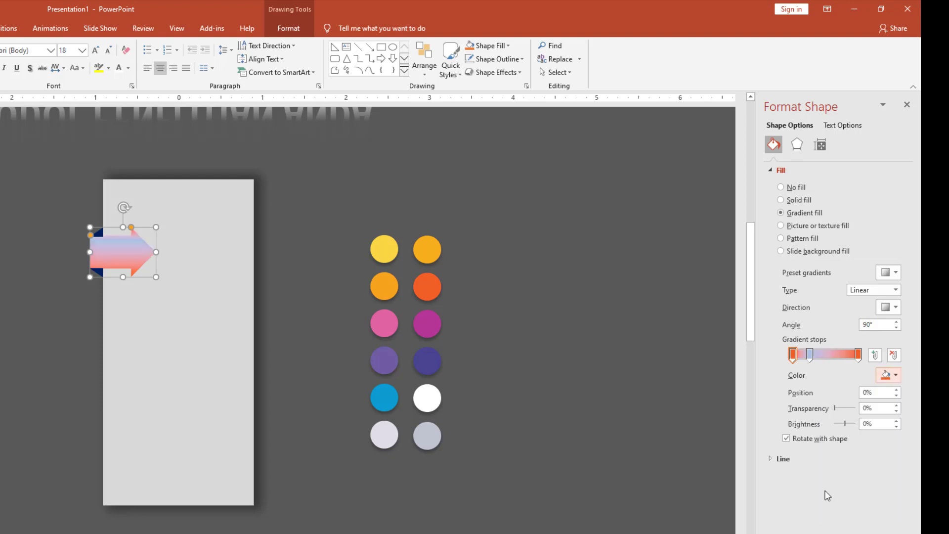
{"action": "left_click", "coordinate": [895, 376]}
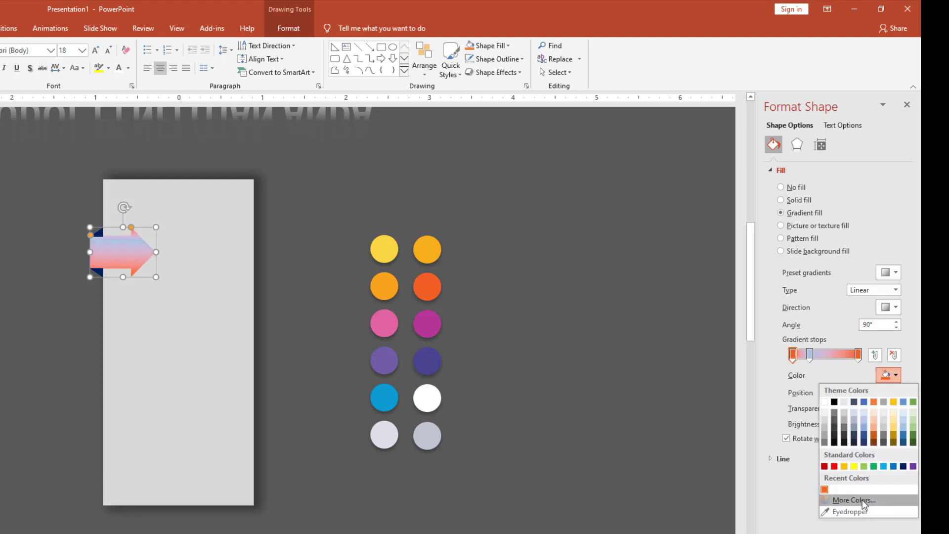
{"action": "left_click", "coordinate": [840, 500]}
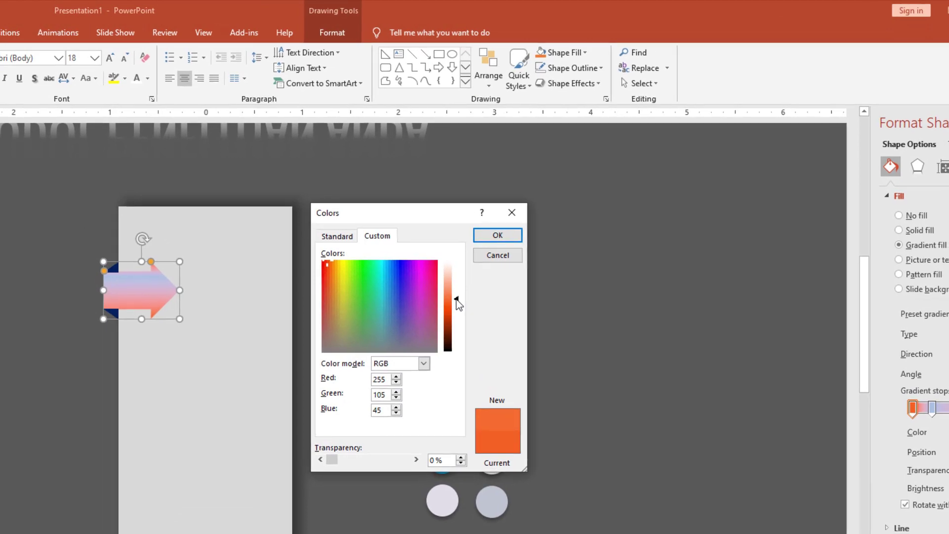
{"action": "left_click", "coordinate": [397, 256]}
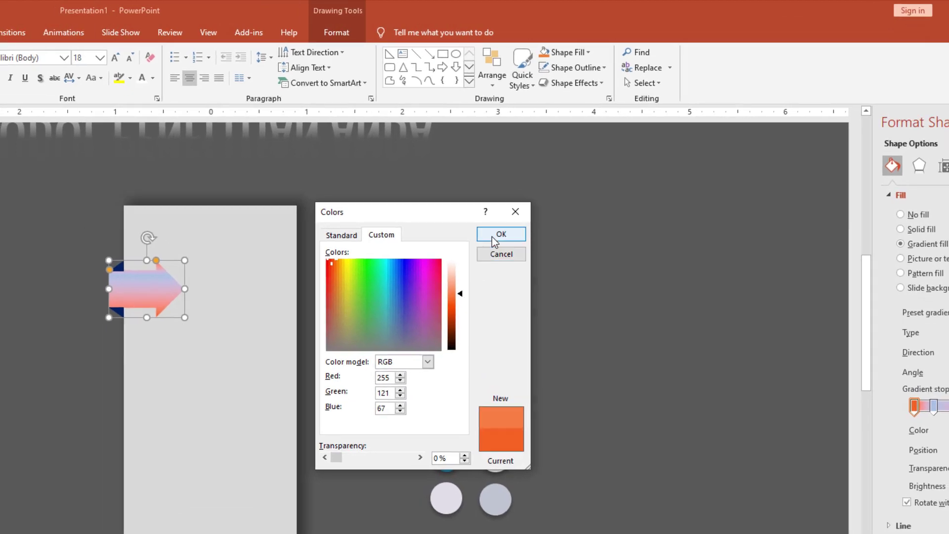
{"action": "left_click", "coordinate": [500, 236]}
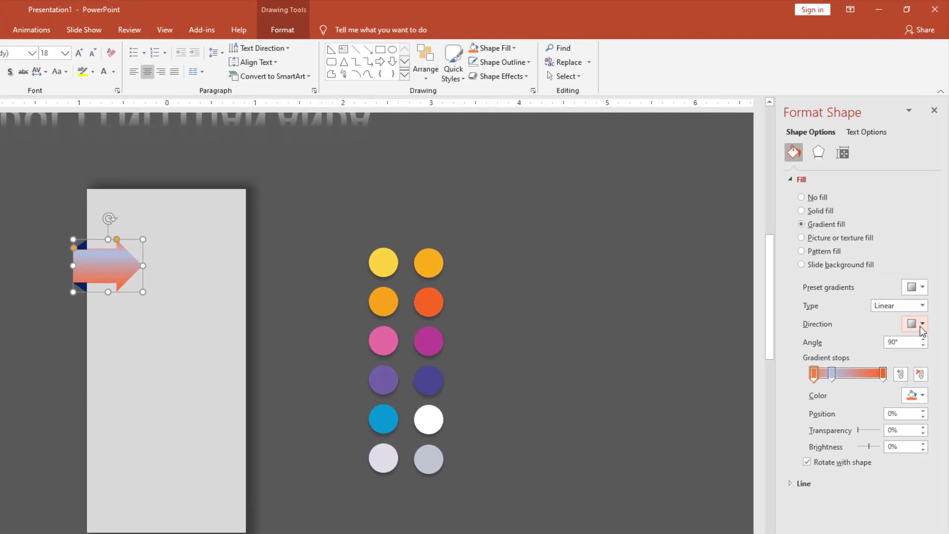
{"action": "left_click", "coordinate": [920, 326]}
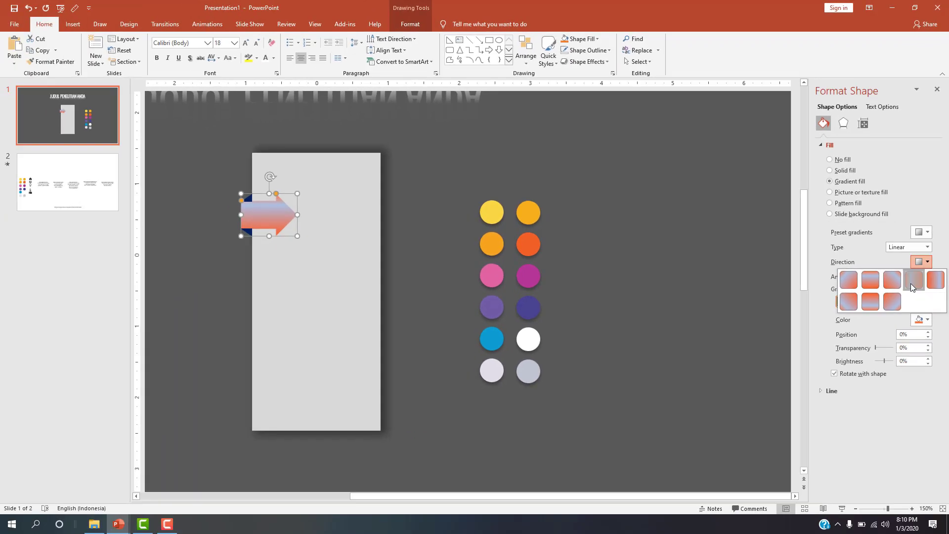
Make the gradient horizontal and set its middle stop to deep red-orange RGB 172/49/0 at 18%
{"action": "left_click", "coordinate": [911, 285]}
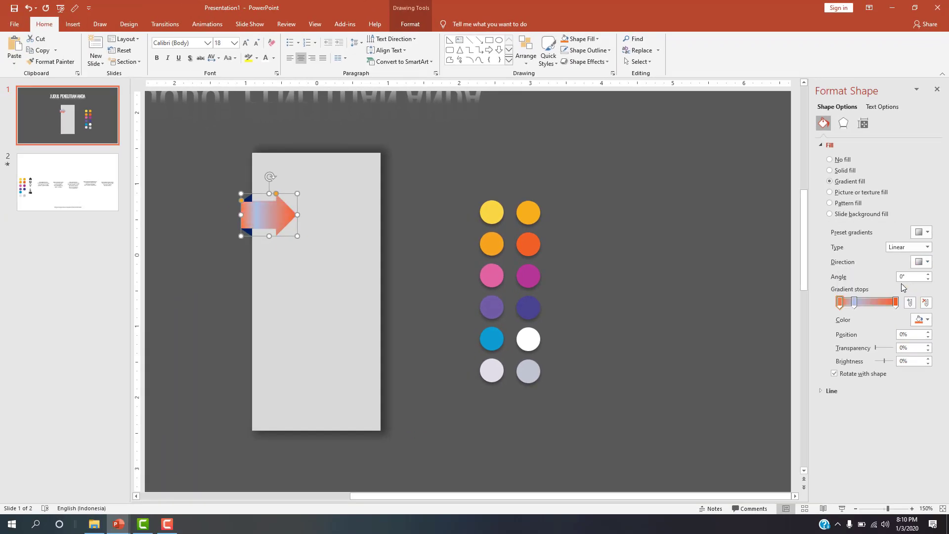
{"action": "left_click", "coordinate": [854, 302]}
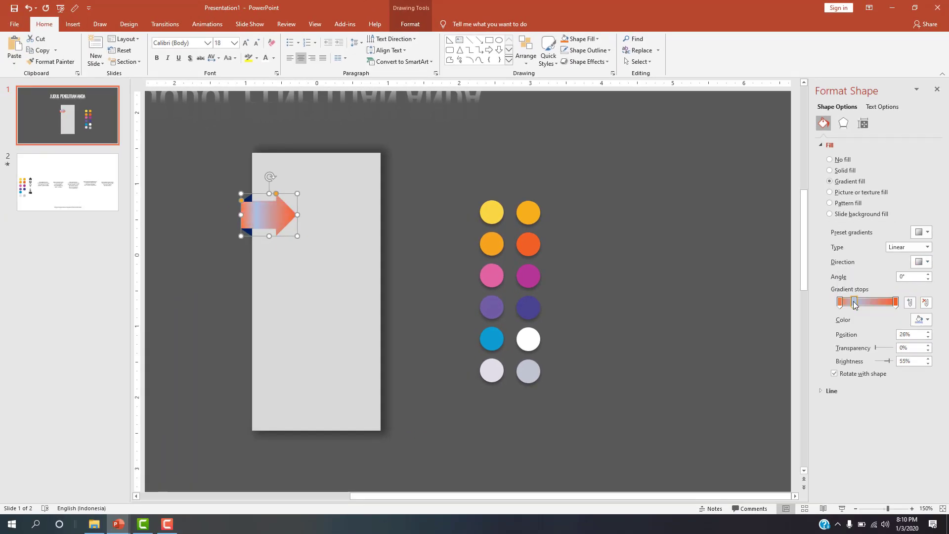
{"action": "left_click", "coordinate": [919, 320]}
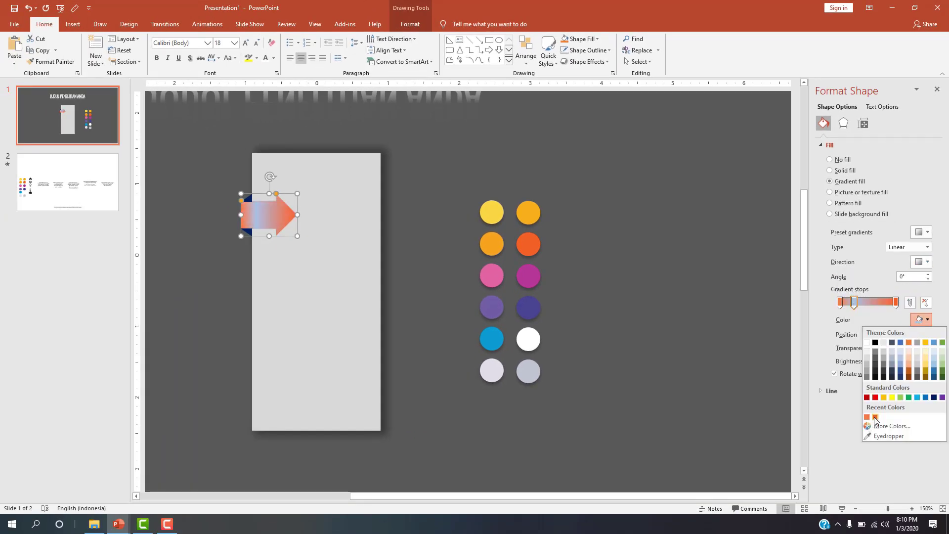
{"action": "left_click", "coordinate": [874, 417]}
{"action": "left_click", "coordinate": [920, 320]}
{"action": "left_click", "coordinate": [893, 422]}
{"action": "left_click_drag", "start_coordinate": [754, 204], "coordinate": [753, 223]}
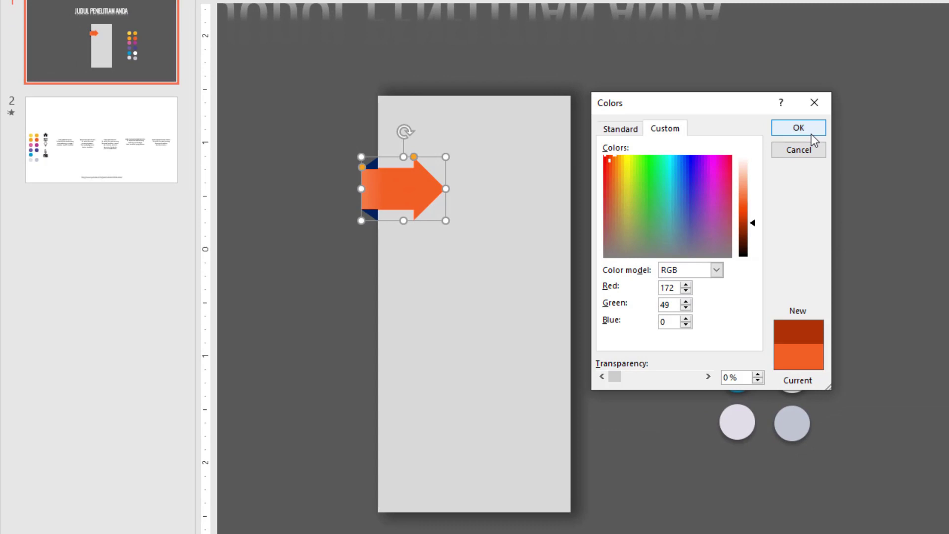
{"action": "left_click", "coordinate": [806, 129]}
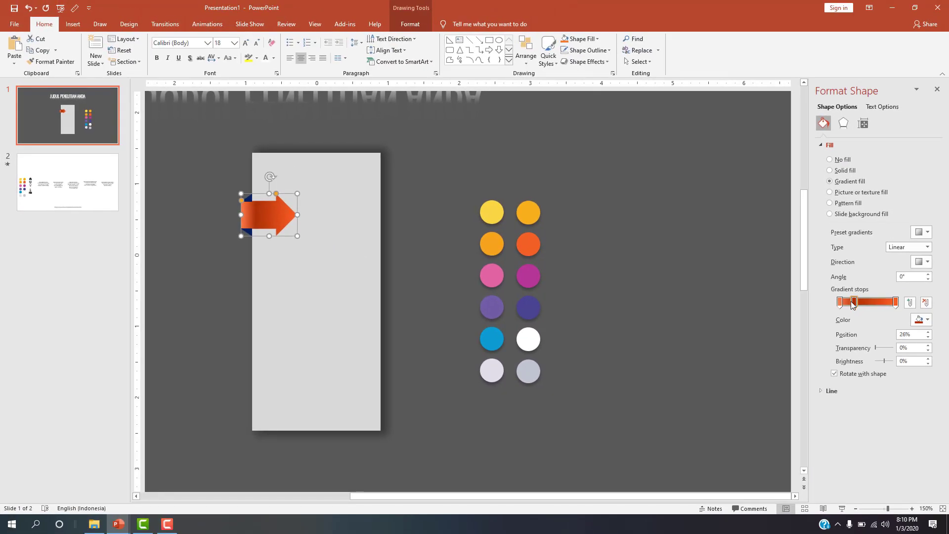
{"action": "left_click_drag", "start_coordinate": [851, 309], "coordinate": [850, 309]}
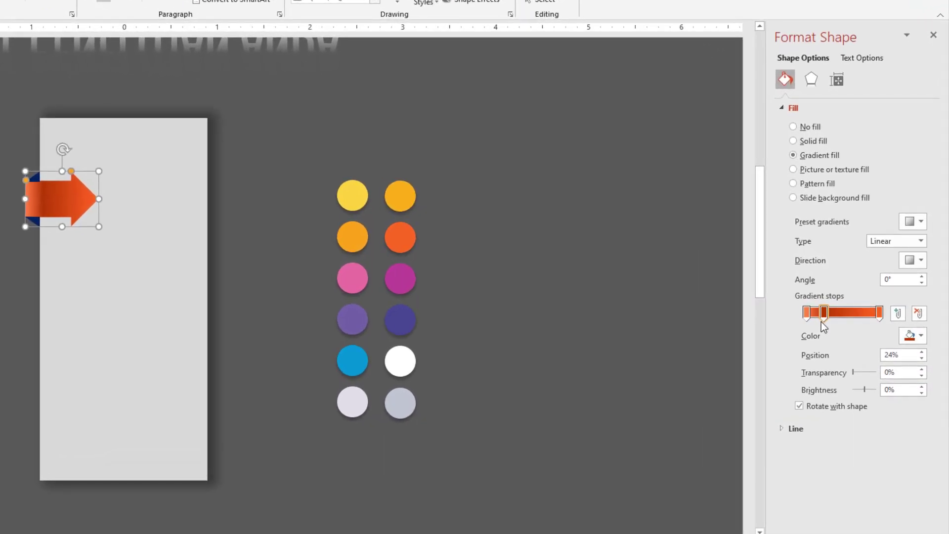
{"action": "left_click_drag", "start_coordinate": [821, 323], "coordinate": [816, 323]}
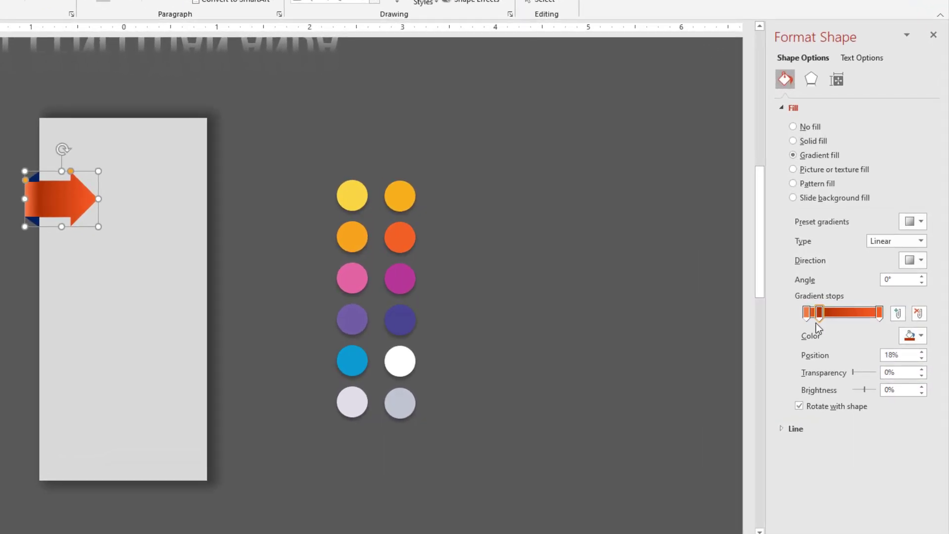
{"action": "left_click", "coordinate": [494, 261]}
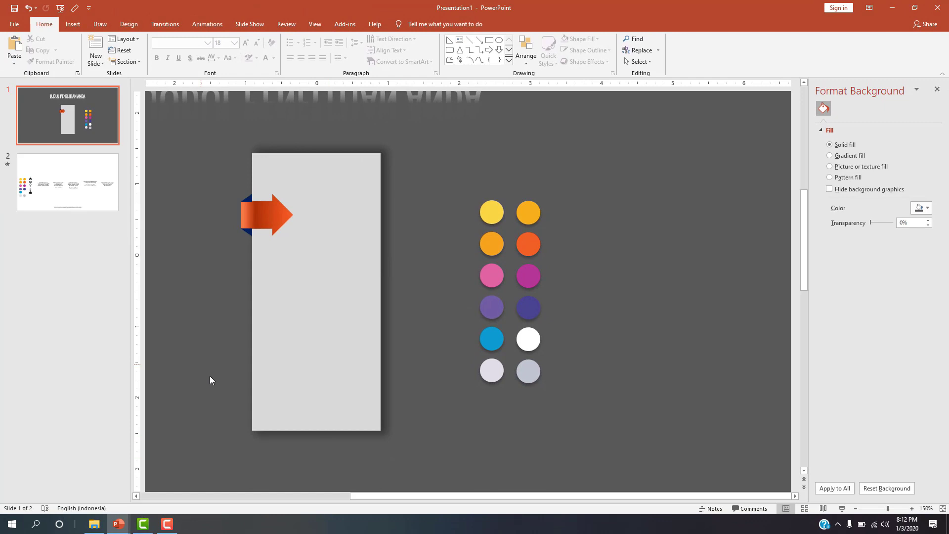
Apply a reflection preset to the grey panel
{"action": "left_click", "coordinate": [276, 356]}
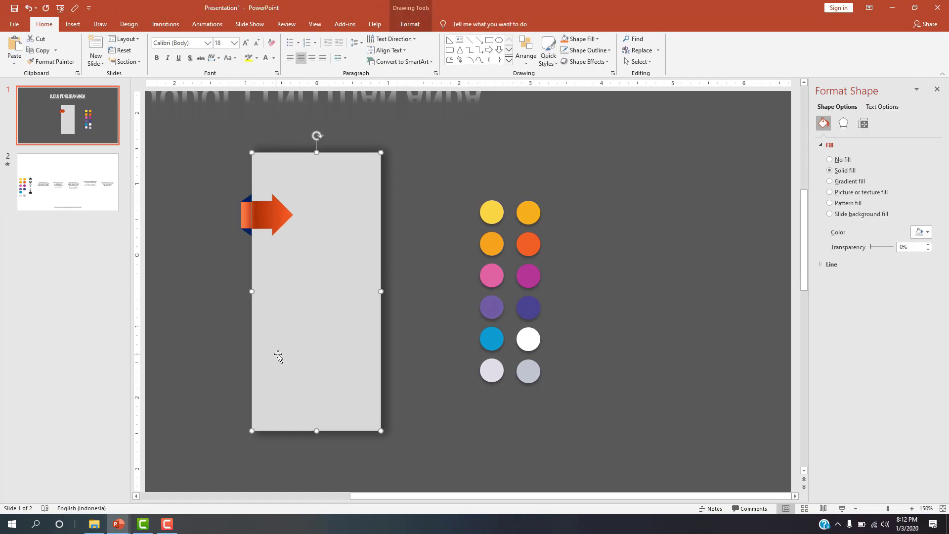
{"action": "left_click", "coordinate": [843, 123]}
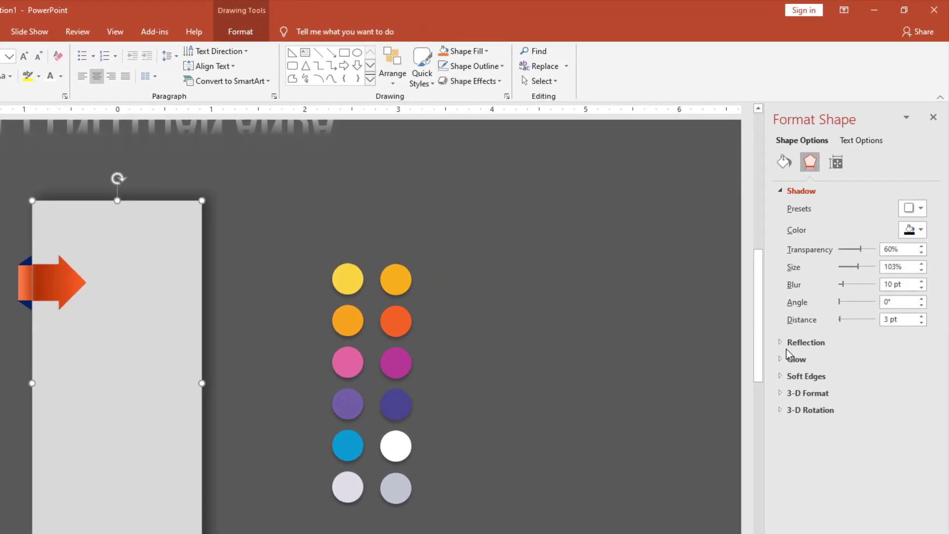
{"action": "left_click", "coordinate": [805, 342]}
{"action": "left_click", "coordinate": [910, 361]}
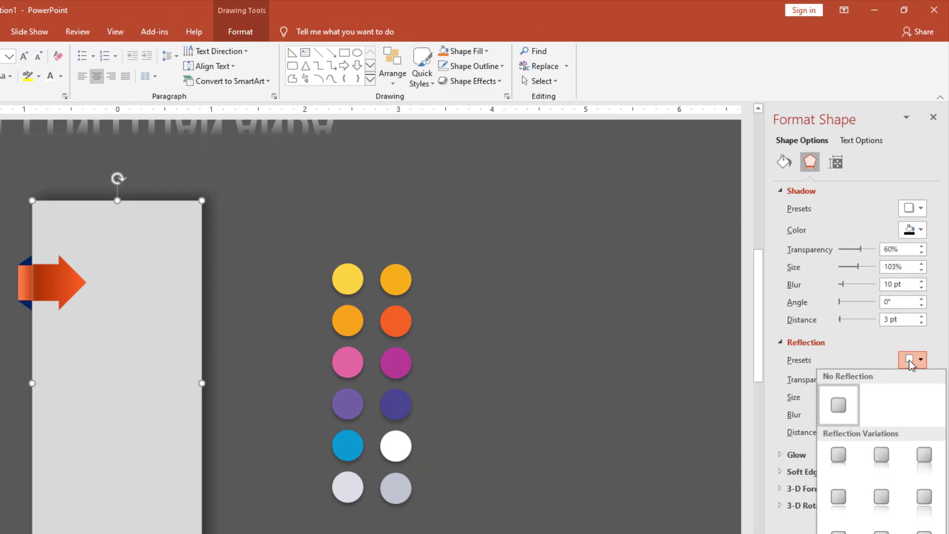
{"action": "left_click", "coordinate": [838, 454]}
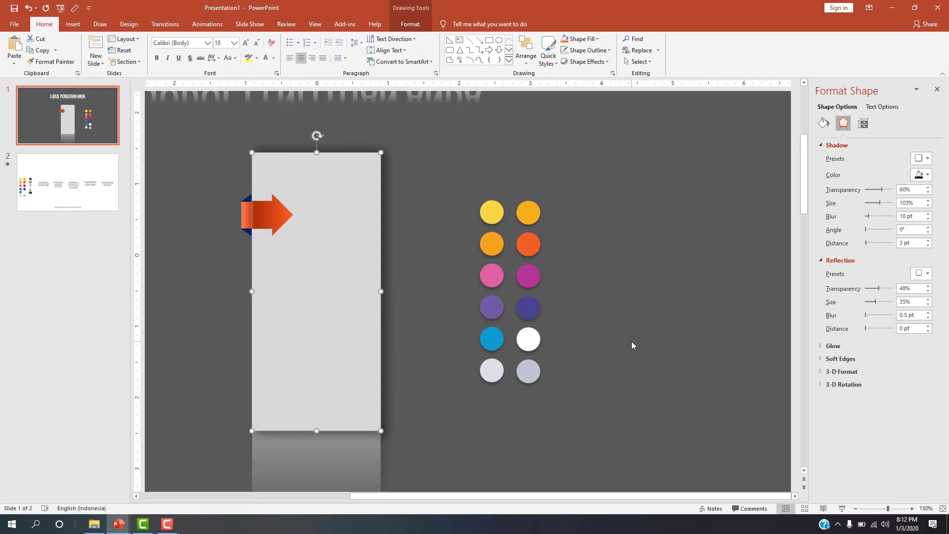
Reduce the panel's reflection size to 20%
{"action": "scroll", "coordinate": [631, 341], "scroll_direction": "down", "scroll_amount": 1, "text": "ctrl"}
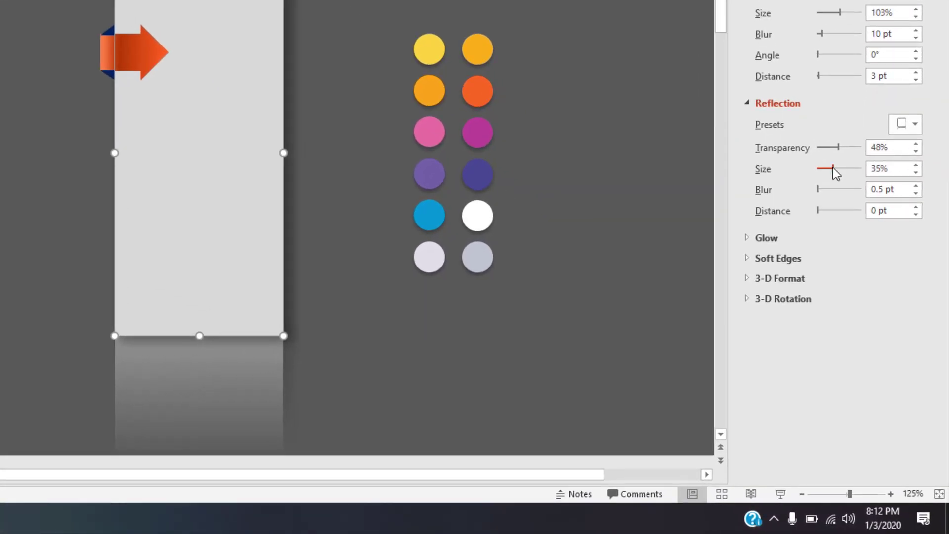
{"action": "left_click_drag", "start_coordinate": [875, 301], "coordinate": [870, 302]}
{"action": "left_click_drag", "start_coordinate": [825, 168], "coordinate": [828, 168]}
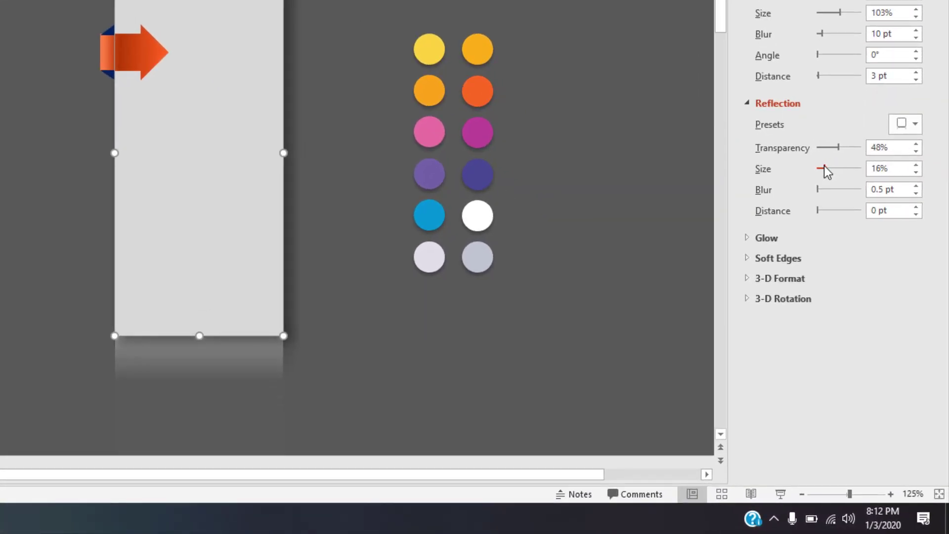
{"action": "left_click", "coordinate": [881, 168]}
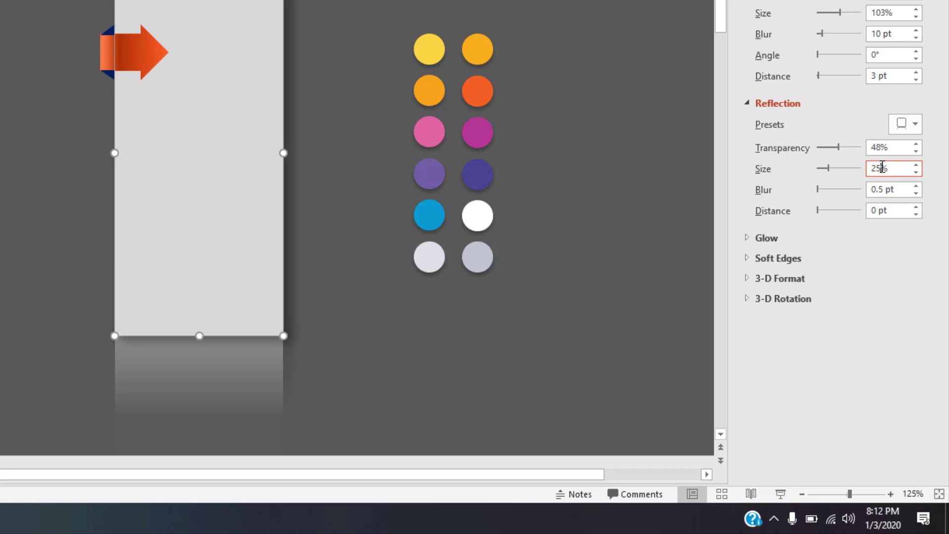
{"action": "type", "text": "20"}
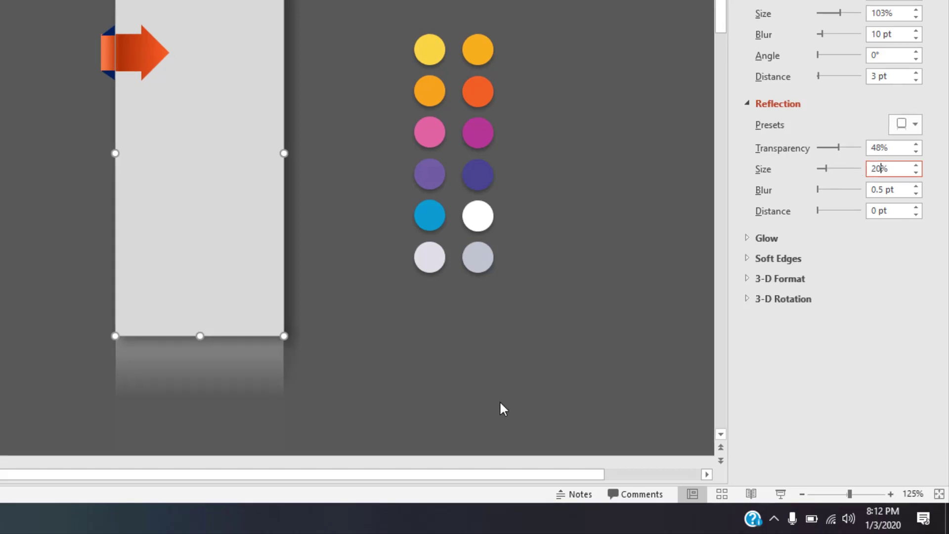
{"action": "left_click", "coordinate": [671, 451]}
{"action": "left_click", "coordinate": [519, 363]}
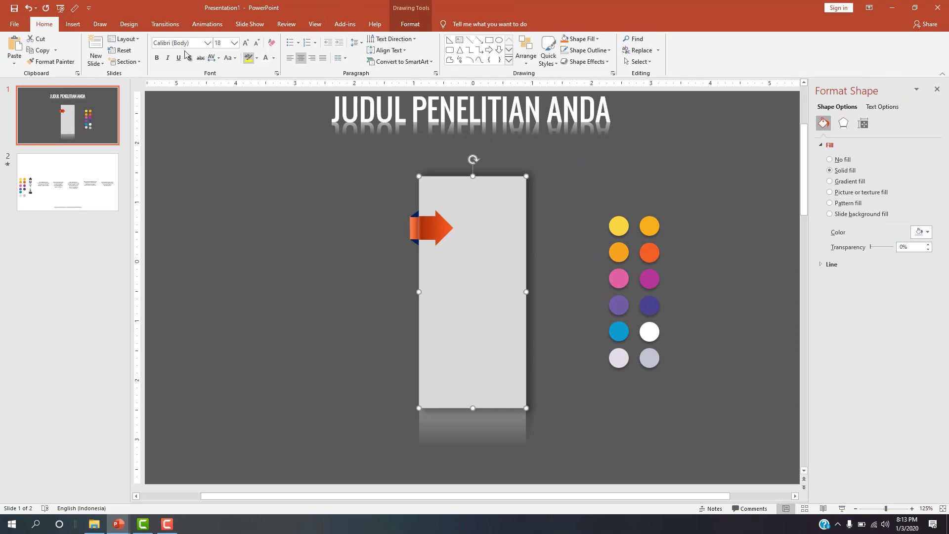
{"action": "left_click", "coordinate": [72, 24]}
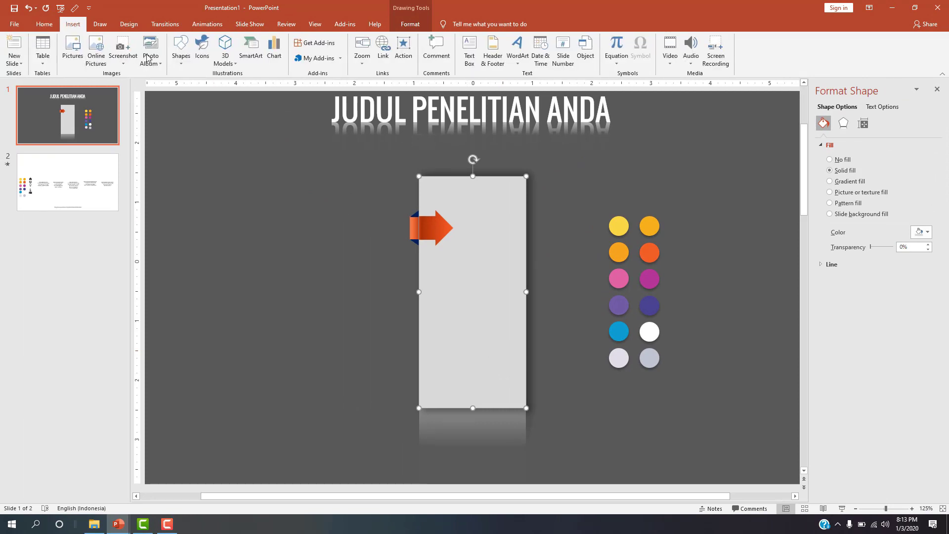
Draw an oval on the panel's top edge and make it a 0.97" by 0.97" circle
{"action": "left_click", "coordinate": [181, 49]}
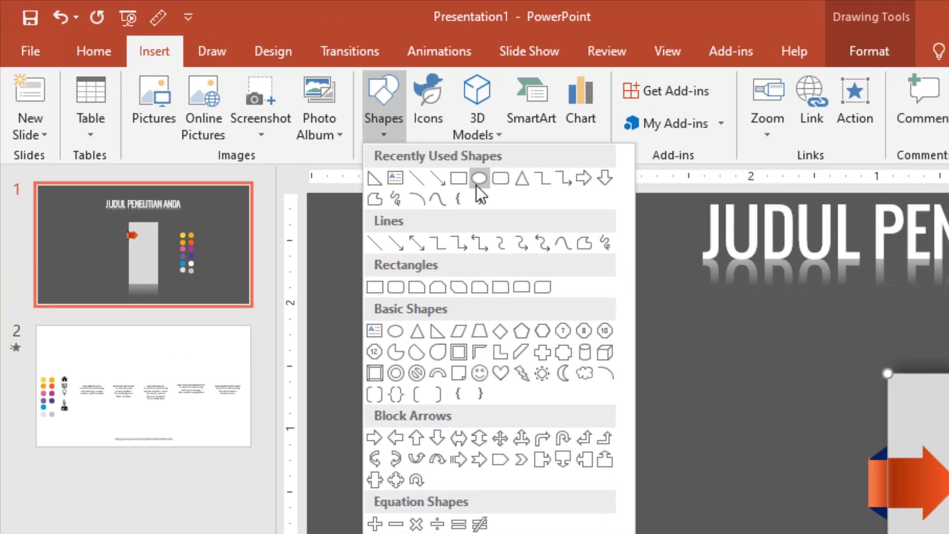
{"action": "left_click", "coordinate": [477, 184]}
{"action": "left_click_drag", "start_coordinate": [198, 224], "coordinate": [236, 275]}
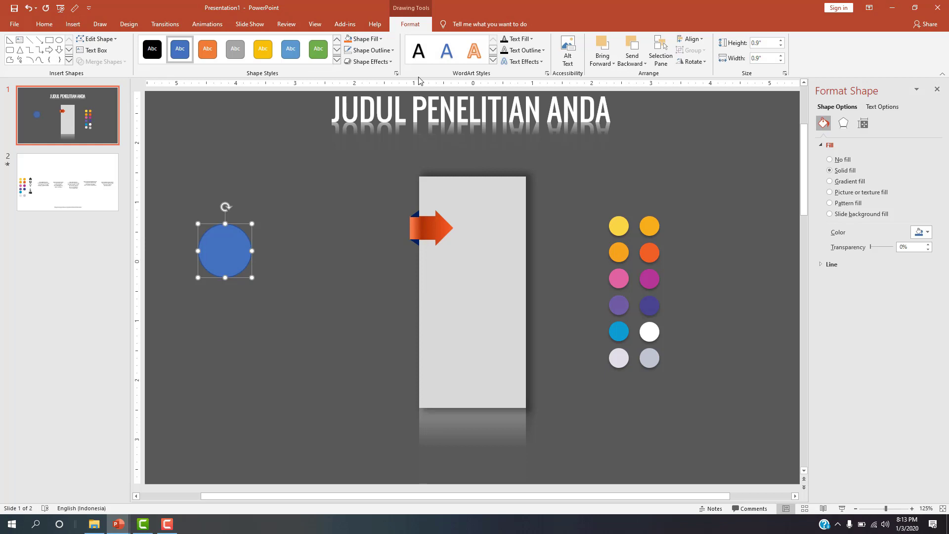
{"action": "mouse_move", "coordinate": [234, 239]}
{"action": "left_mouse_down"}
{"action": "mouse_move", "coordinate": [375, 223]}
{"action": "mouse_move", "coordinate": [482, 166]}
{"action": "mouse_move", "coordinate": [470, 173]}
{"action": "left_mouse_up"}
{"action": "left_click", "coordinate": [863, 123]}
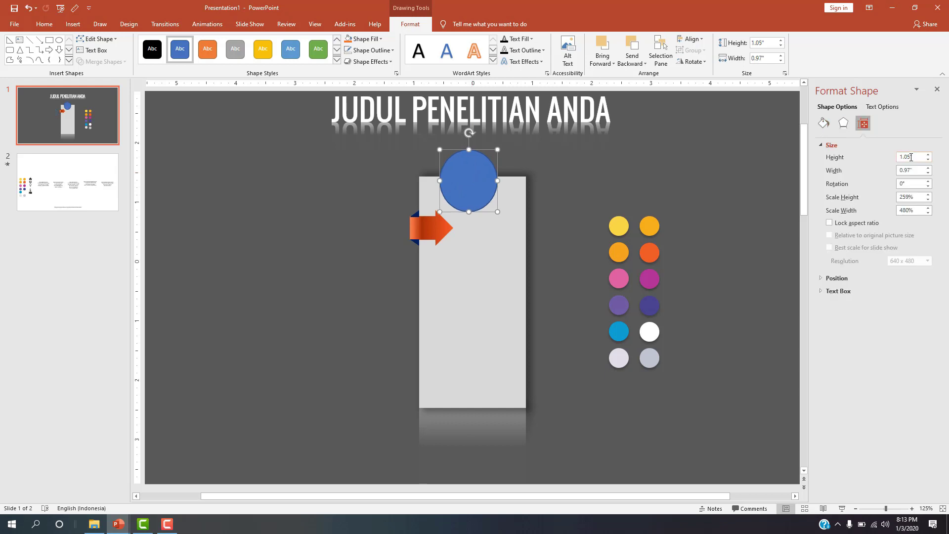
{"action": "double_click", "coordinate": [905, 156]}
{"action": "type", "text": "0.97"}
{"action": "key", "text": "Return"}
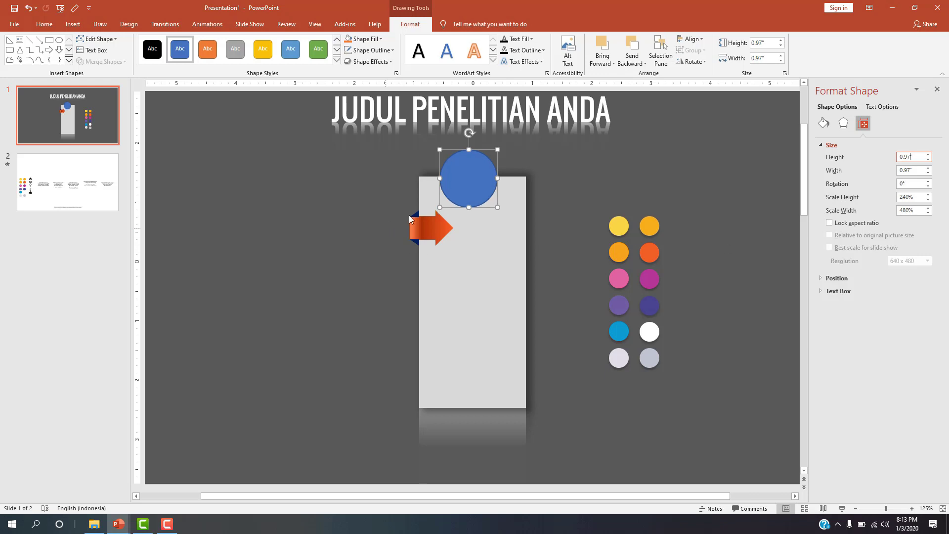
{"action": "left_click", "coordinate": [371, 50]}
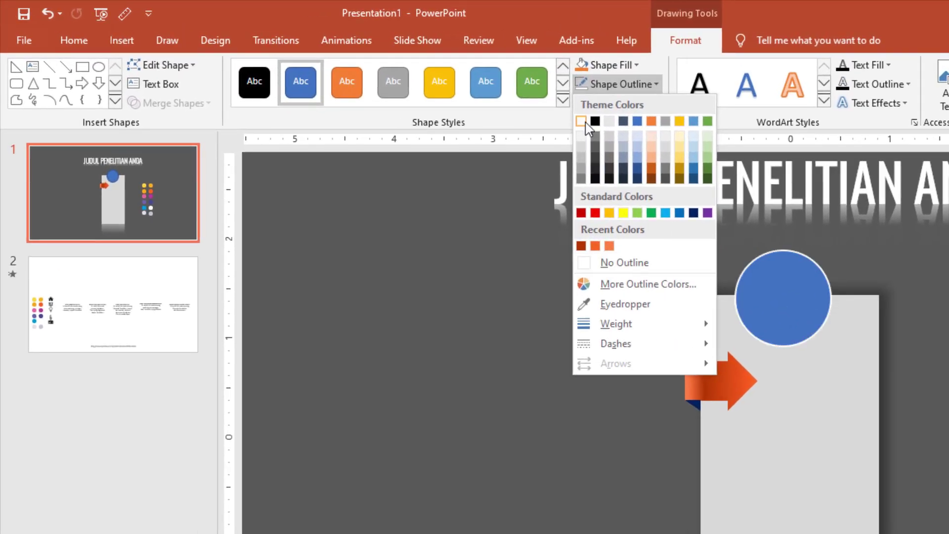
Give the circle a 3-D bevel preset and a thick white outline
{"action": "left_click", "coordinate": [559, 248]}
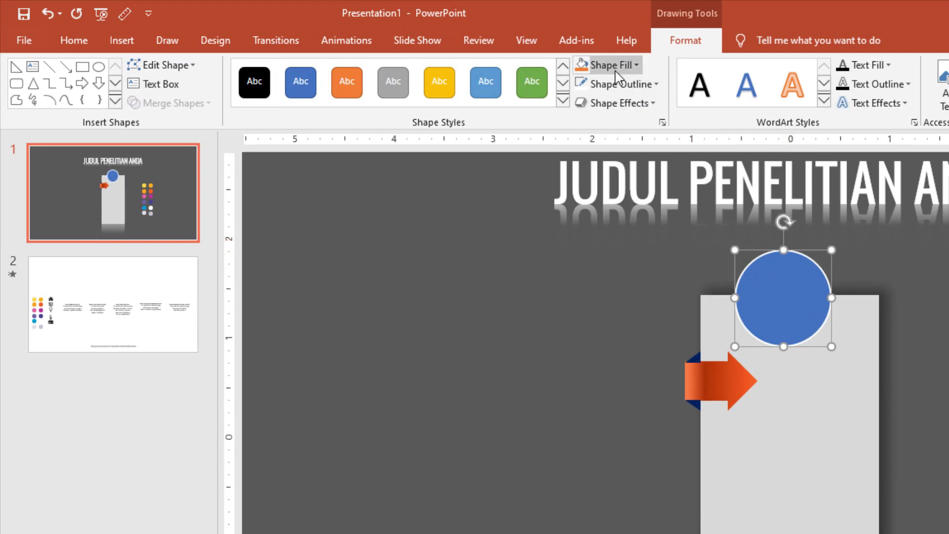
{"action": "left_click", "coordinate": [617, 103]}
{"action": "mouse_move", "coordinate": [627, 135]}
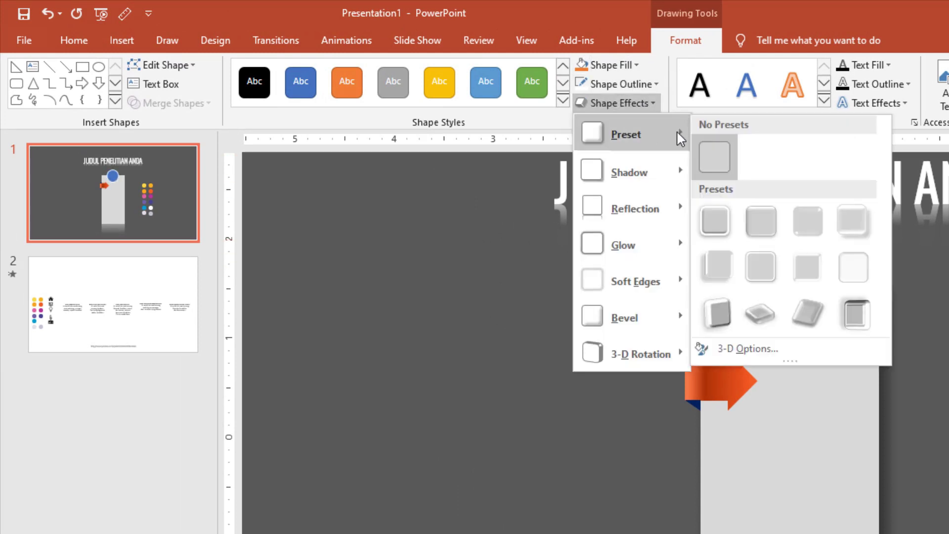
{"action": "left_click", "coordinate": [767, 220]}
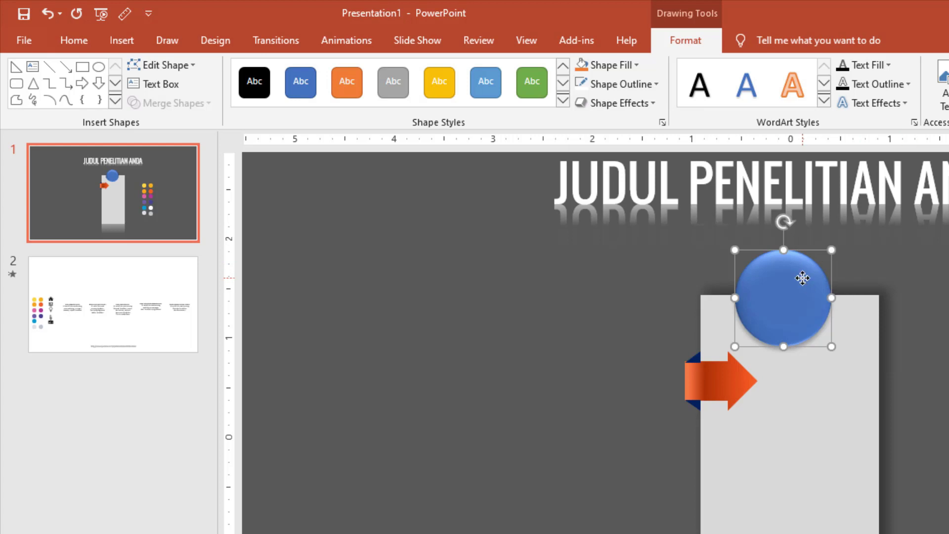
{"action": "left_click", "coordinate": [621, 84]}
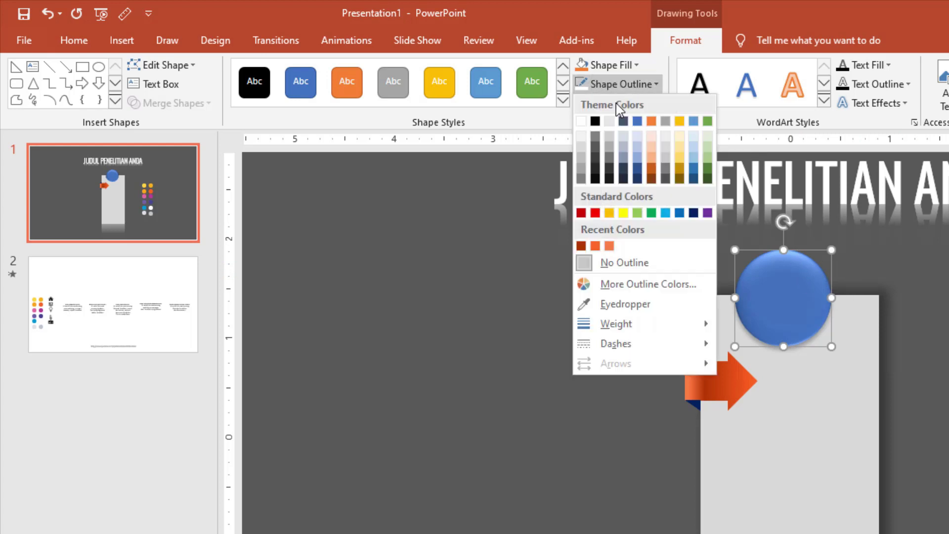
{"action": "left_click", "coordinate": [588, 121]}
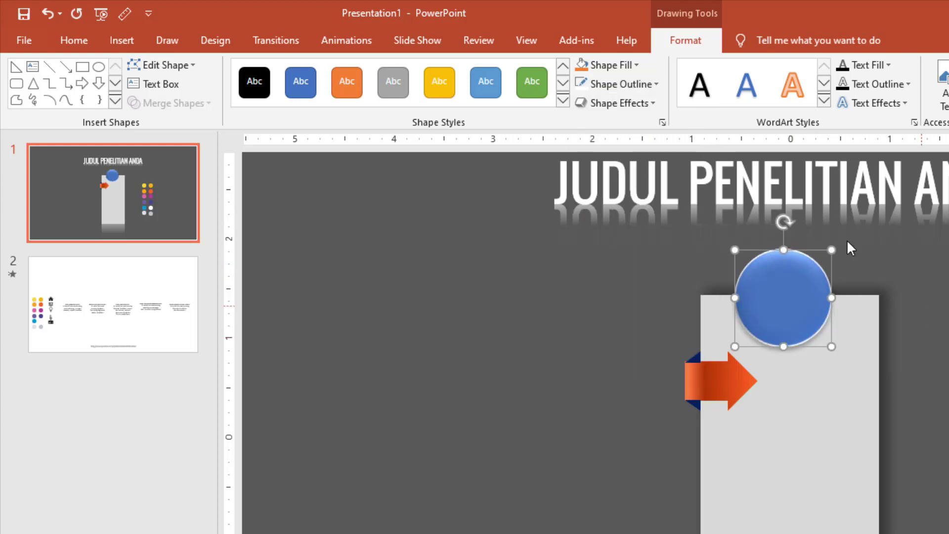
{"action": "left_click", "coordinate": [643, 103]}
{"action": "left_click", "coordinate": [648, 102]}
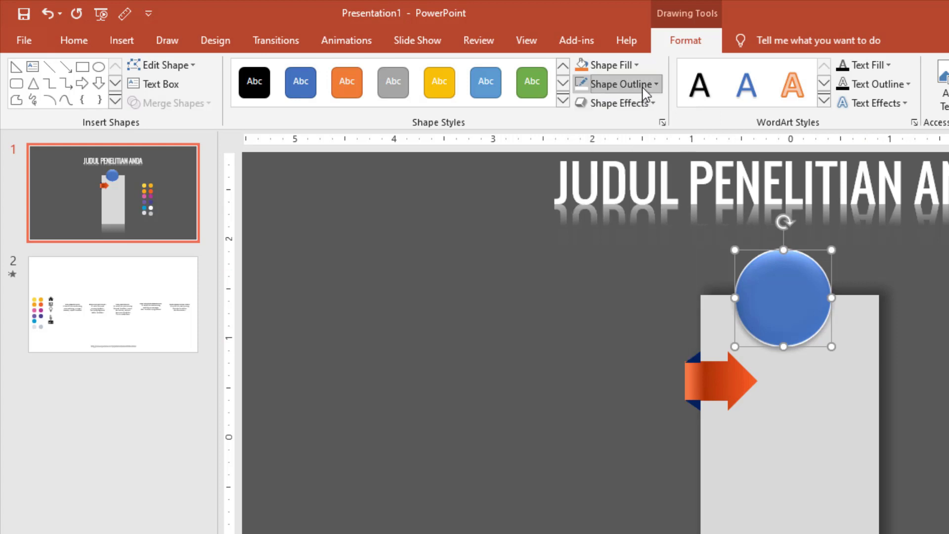
{"action": "left_click", "coordinate": [644, 90]}
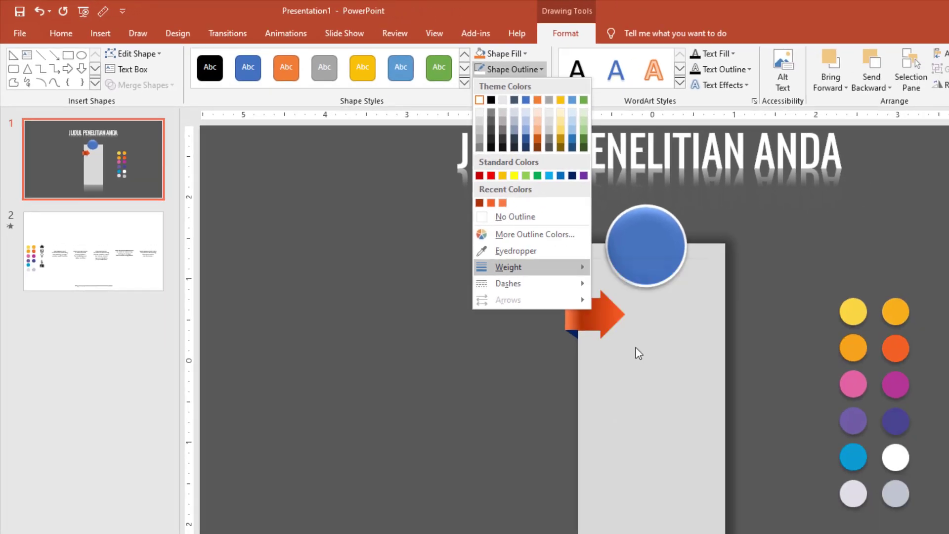
{"action": "left_click", "coordinate": [638, 403]}
Nudge the circle and centre it on the grey panel with Align
{"action": "left_click", "coordinate": [383, 187]}
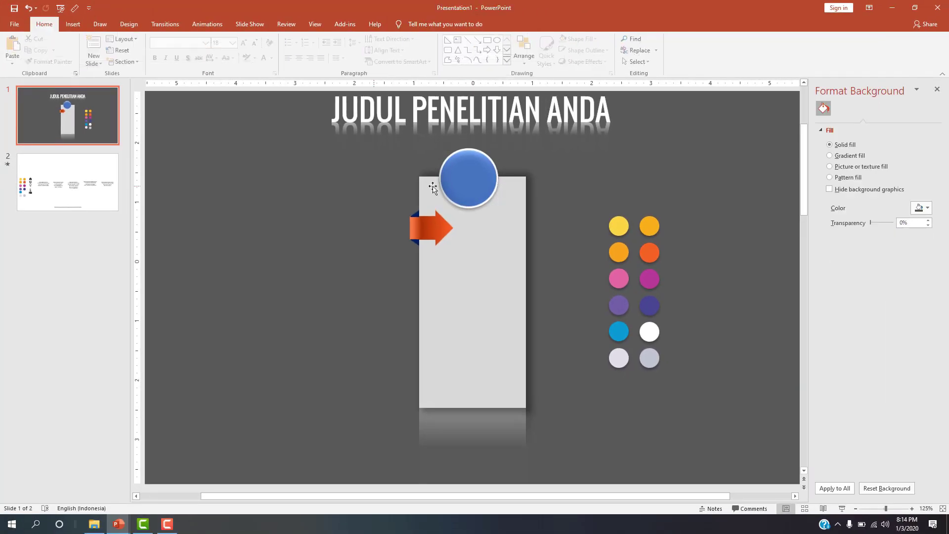
{"action": "left_click", "coordinate": [473, 179]}
{"action": "left_click_drag", "start_coordinate": [475, 180], "coordinate": [479, 184]}
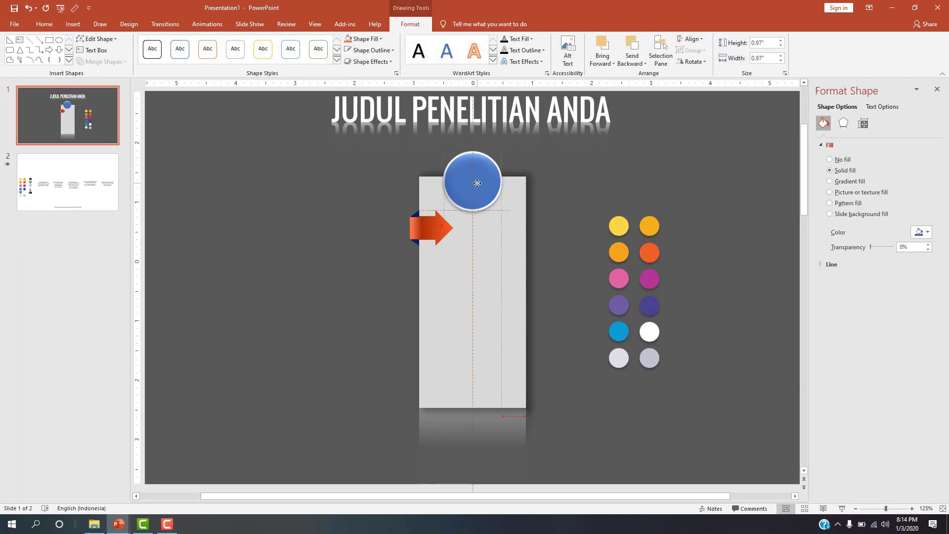
{"action": "left_click", "coordinate": [691, 39]}
{"action": "left_click", "coordinate": [709, 68]}
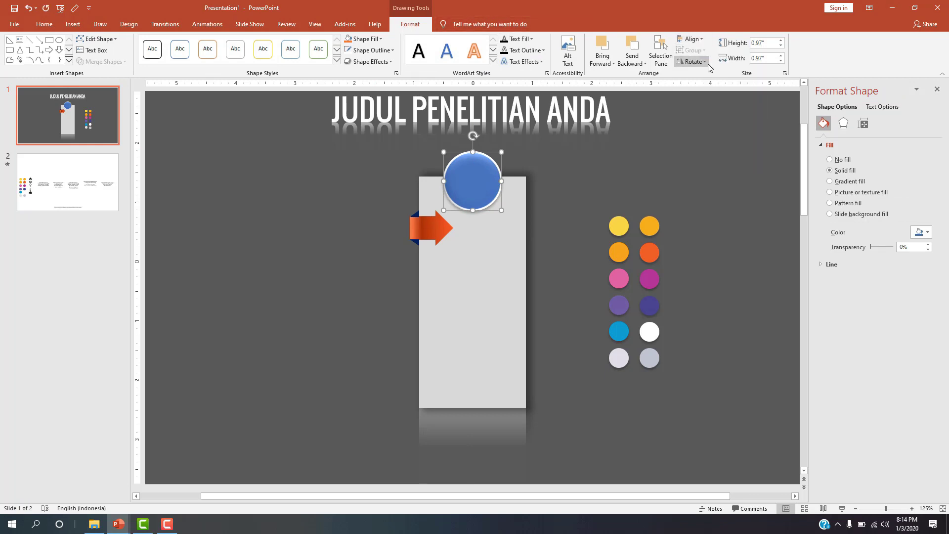
{"action": "left_click", "coordinate": [627, 154]}
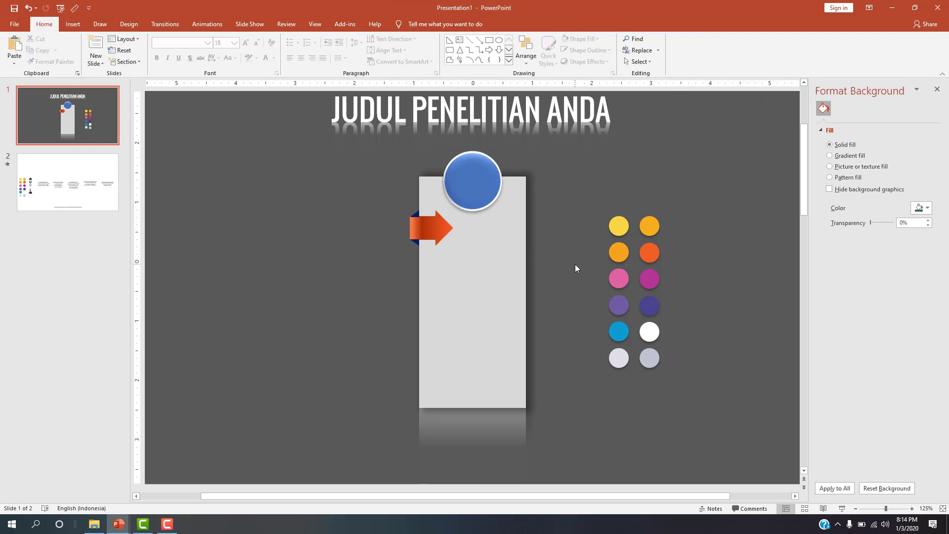
{"action": "scroll", "coordinate": [573, 265], "scroll_direction": "down", "scroll_amount": 2, "text": "ctrl"}
{"action": "left_click", "coordinate": [475, 214]}
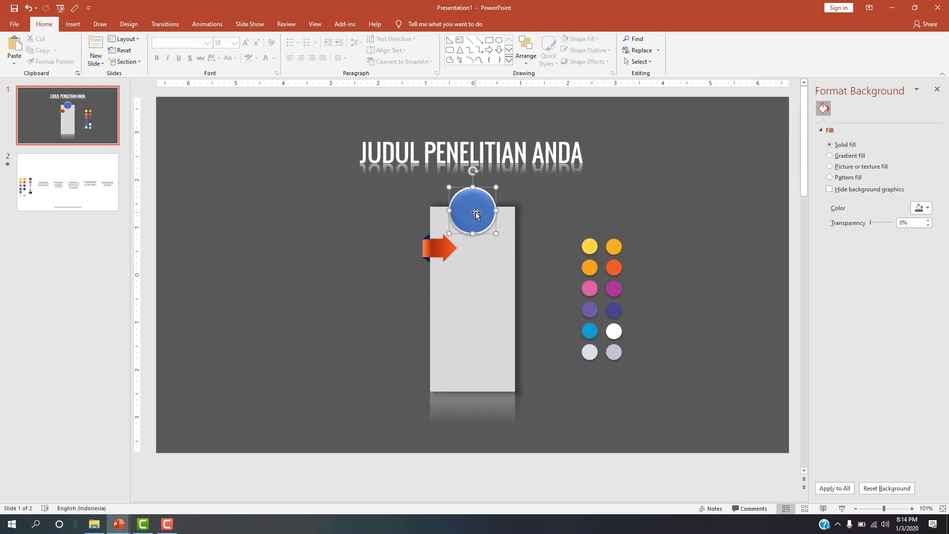
Eyedrop the arrow's dark orange into the circle's fill and add a text box left of the panel
{"action": "left_click", "coordinate": [927, 232]}
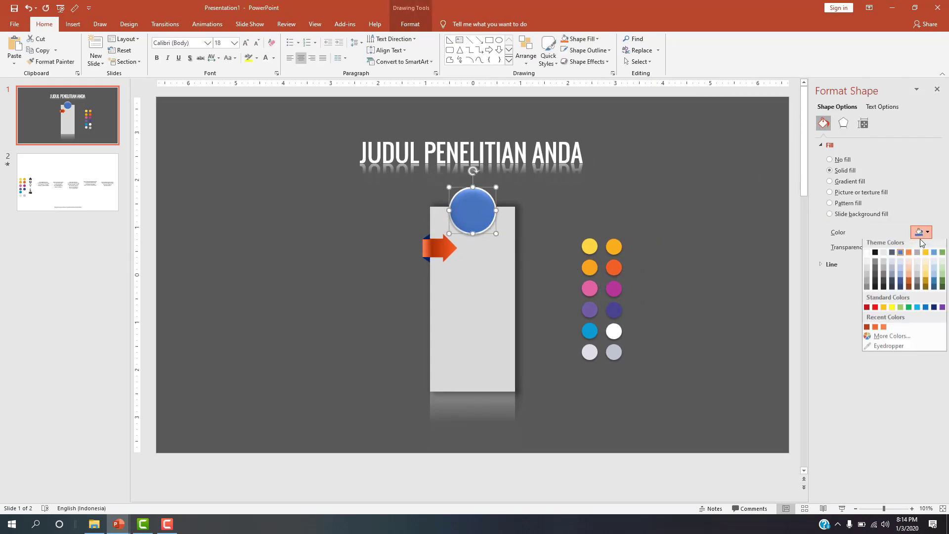
{"action": "left_click", "coordinate": [882, 348]}
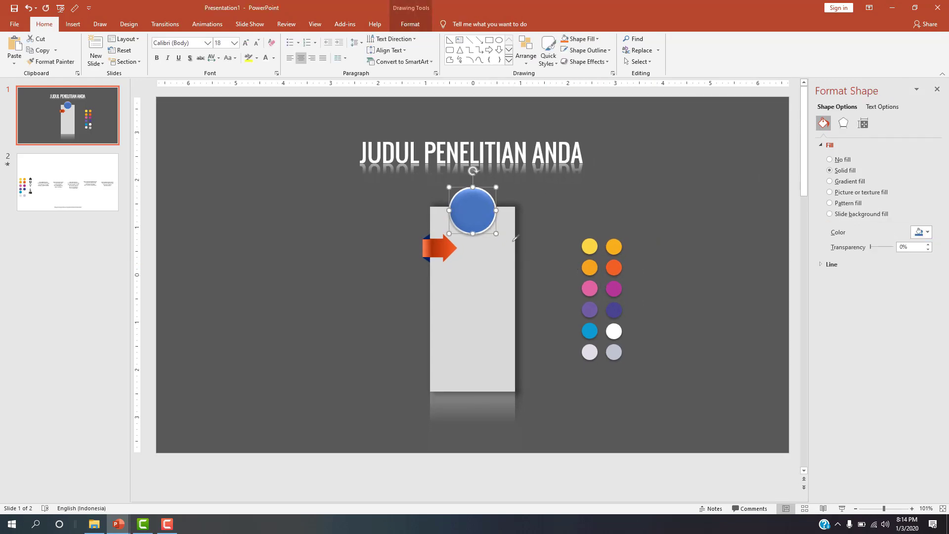
{"action": "left_click", "coordinate": [445, 243]}
{"action": "left_click", "coordinate": [546, 221]}
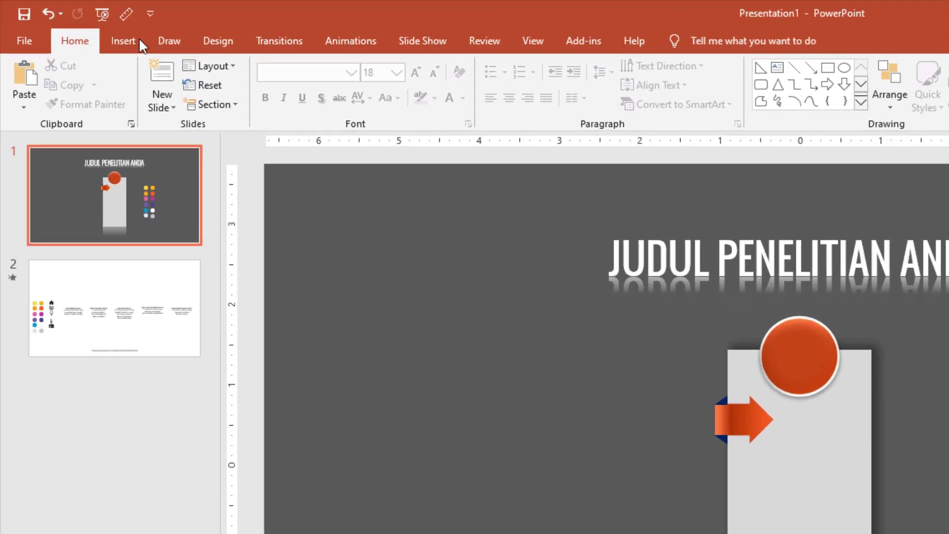
{"action": "left_click", "coordinate": [73, 23]}
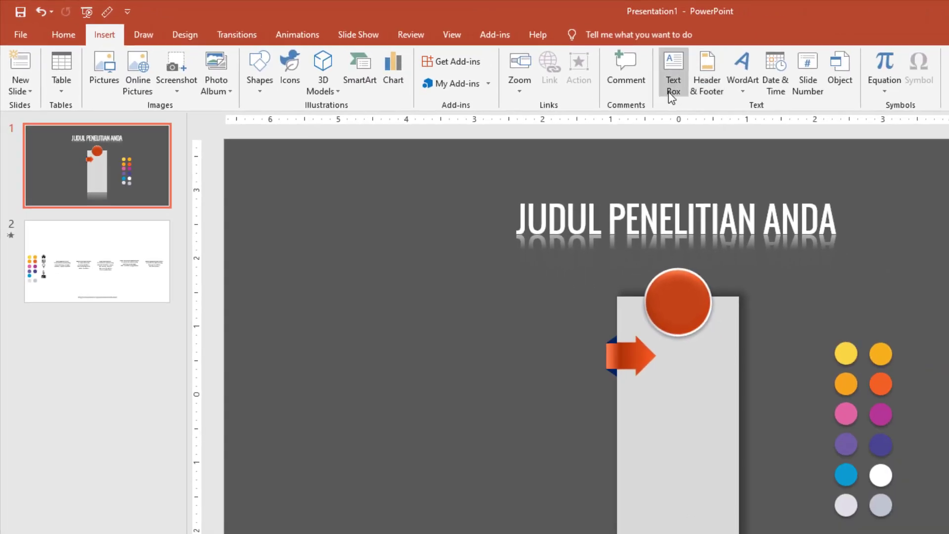
{"action": "left_click", "coordinate": [351, 365]}
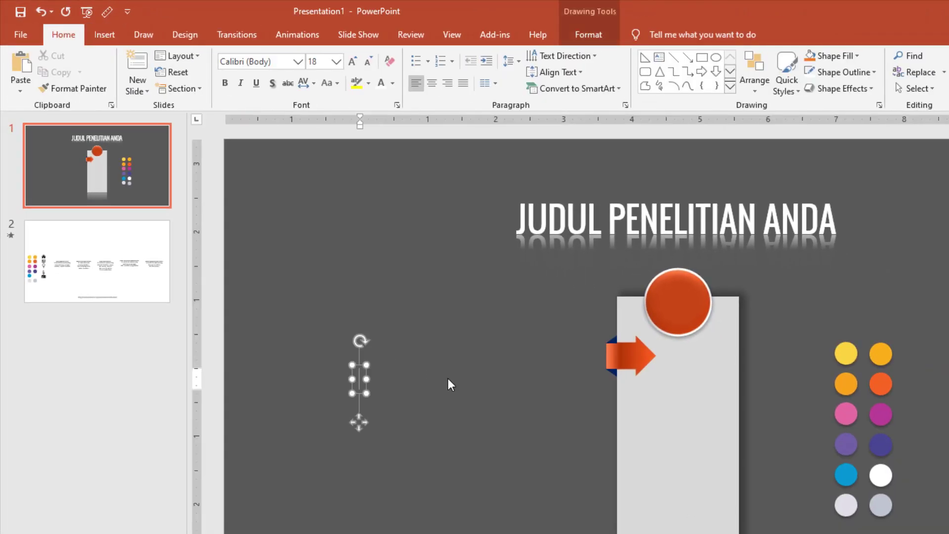
Type '01' in the text box and format it white in Oswald
{"action": "type", "text": "01"}
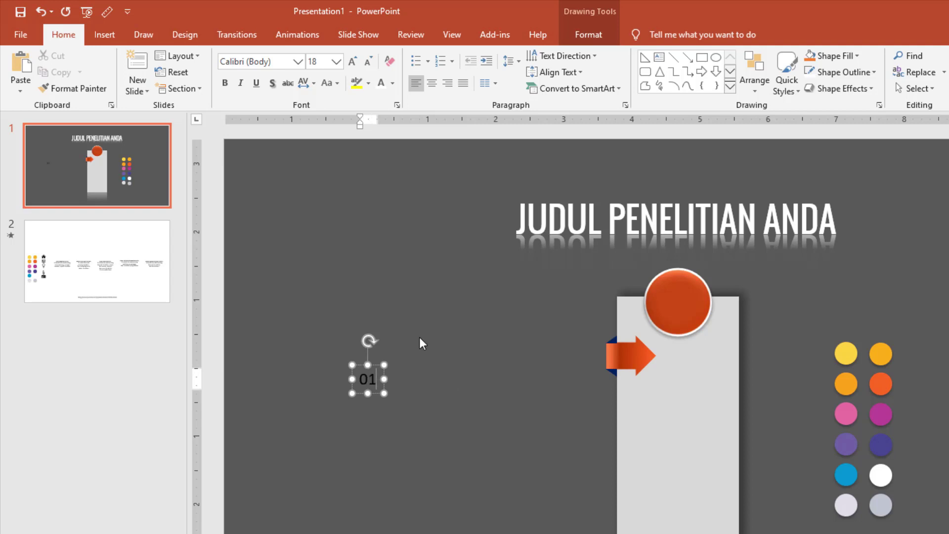
{"action": "key", "text": "ctrl+a"}
{"action": "left_click", "coordinate": [266, 61]}
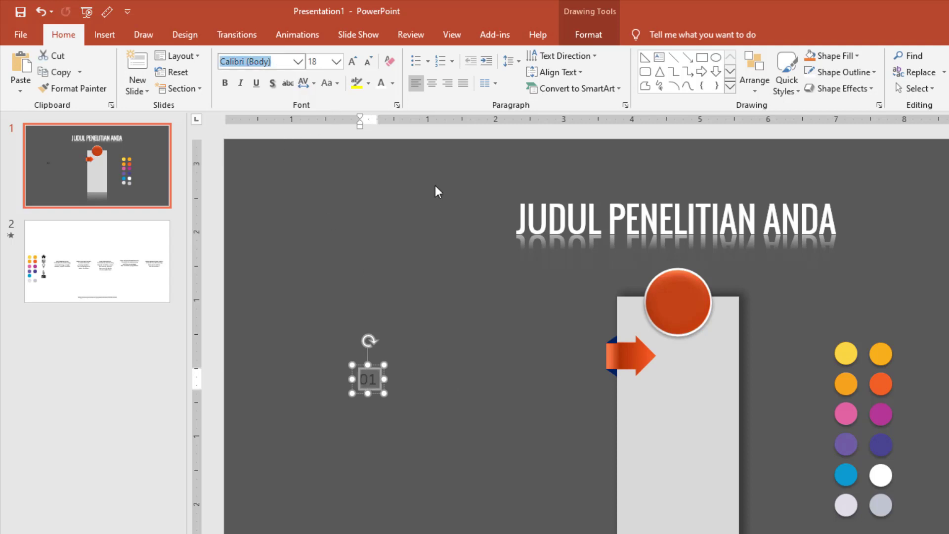
{"action": "type", "text": "Oswald"}
{"action": "key", "text": "Return"}
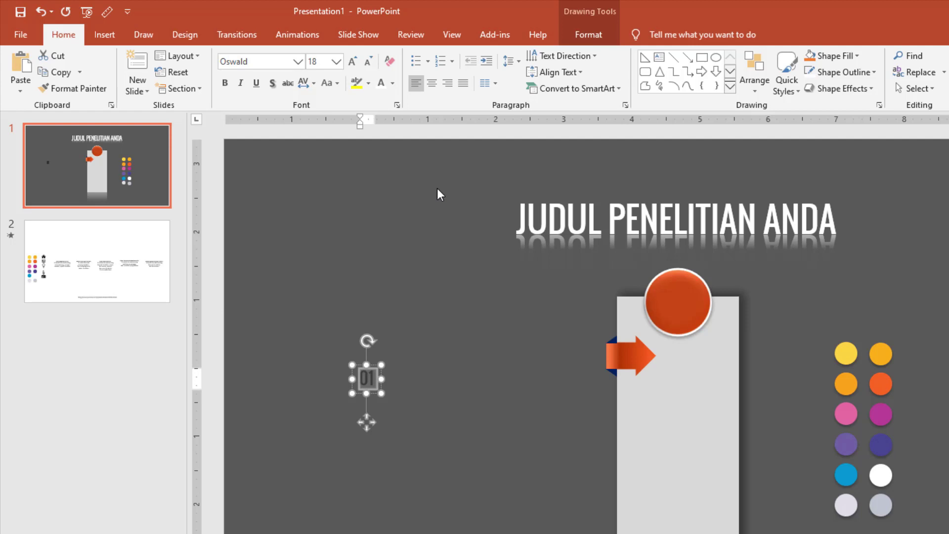
{"action": "left_click", "coordinate": [392, 84]}
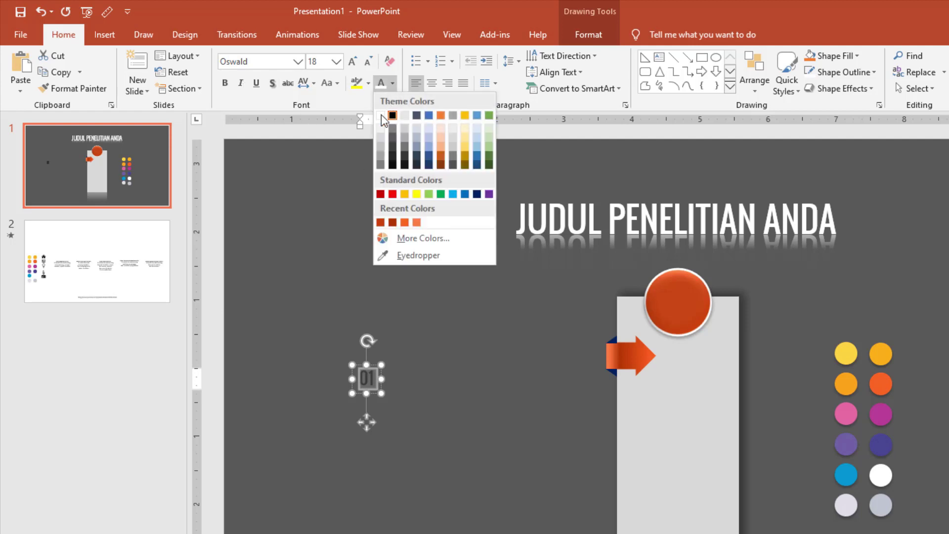
{"action": "left_click", "coordinate": [383, 118]}
Place the '01' label on the orange arrow, set it to size 16, and centre it
{"action": "left_click_drag", "start_coordinate": [374, 394], "coordinate": [636, 370]}
{"action": "scroll", "coordinate": [749, 438], "scroll_direction": "up", "scroll_amount": 4, "text": "ctrl"}
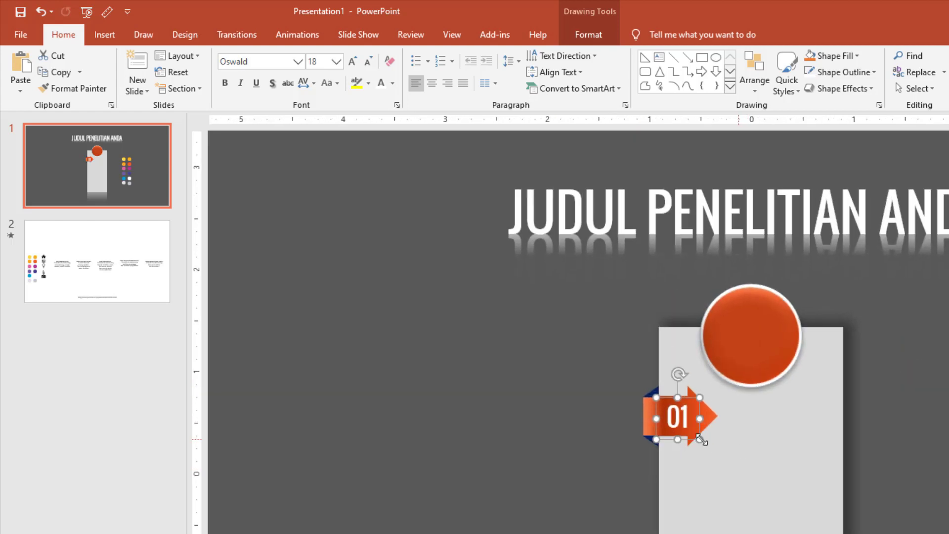
{"action": "left_click", "coordinate": [683, 413]}
{"action": "key", "text": "ctrl+a"}
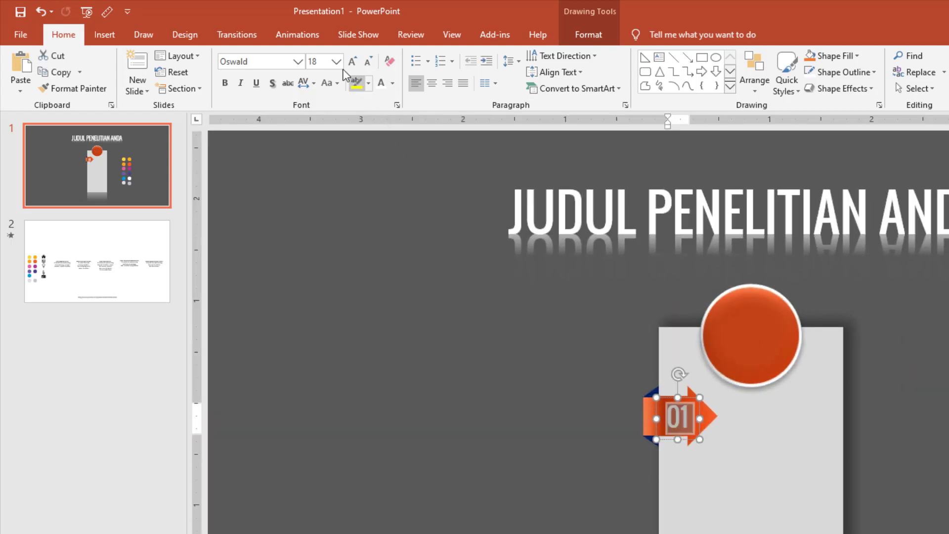
{"action": "left_click", "coordinate": [336, 61]}
{"action": "left_click", "coordinate": [320, 171]}
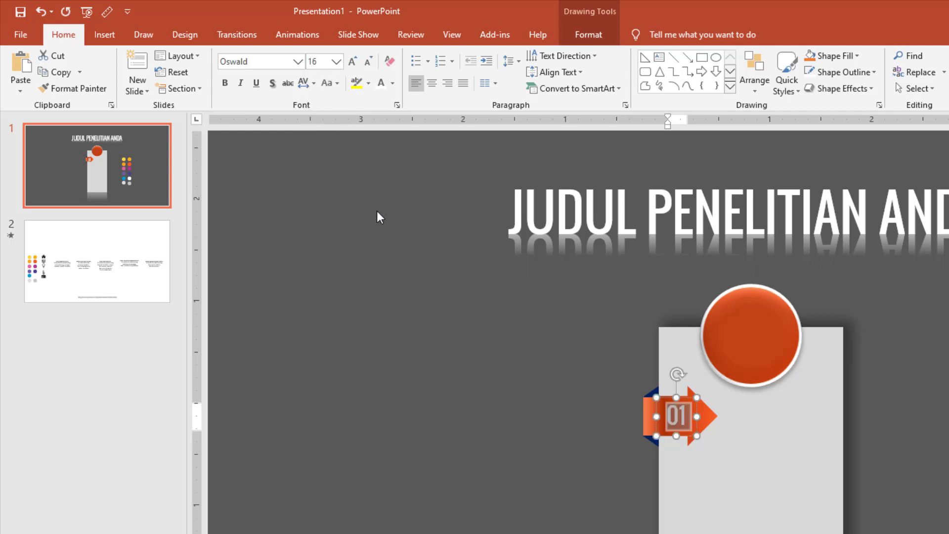
{"action": "left_click", "coordinate": [605, 416]}
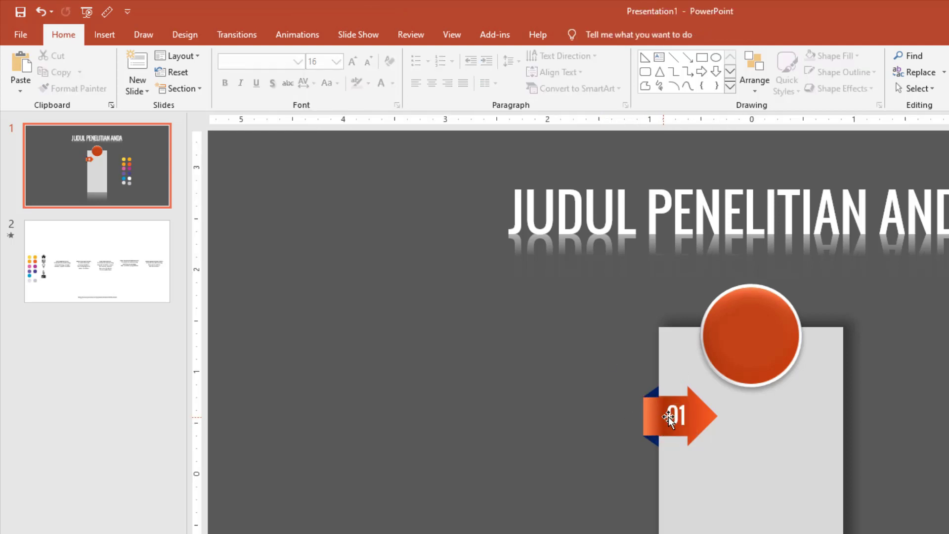
{"action": "left_click", "coordinate": [668, 416]}
{"action": "left_click", "coordinate": [688, 416]}
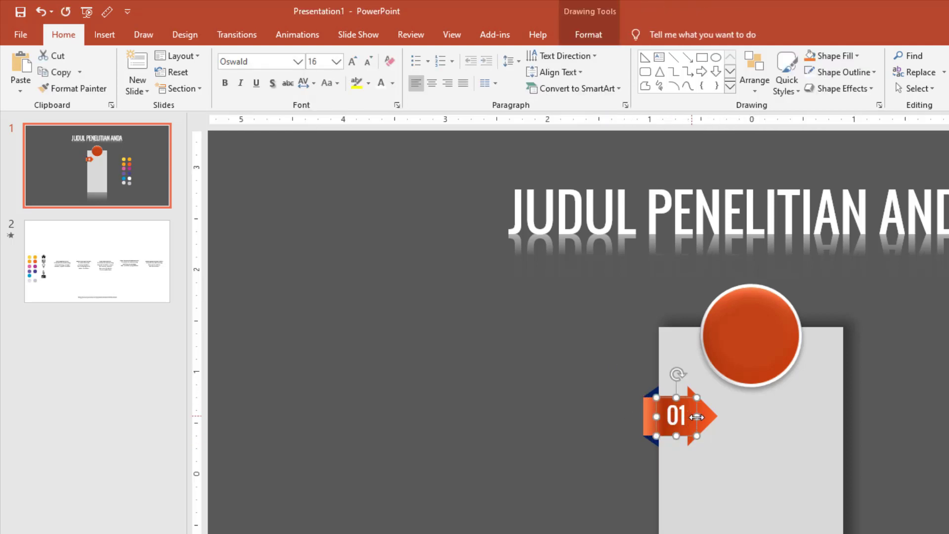
{"action": "left_click_drag", "start_coordinate": [684, 400], "coordinate": [689, 400]}
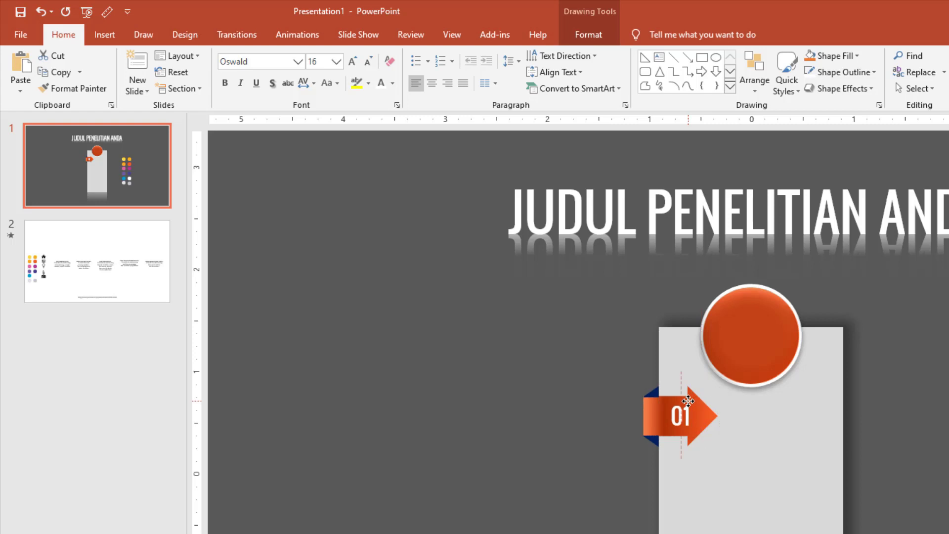
{"action": "left_click", "coordinate": [527, 299]}
{"action": "scroll", "coordinate": [510, 332], "scroll_direction": "down", "scroll_amount": 3, "text": "ctrl"}
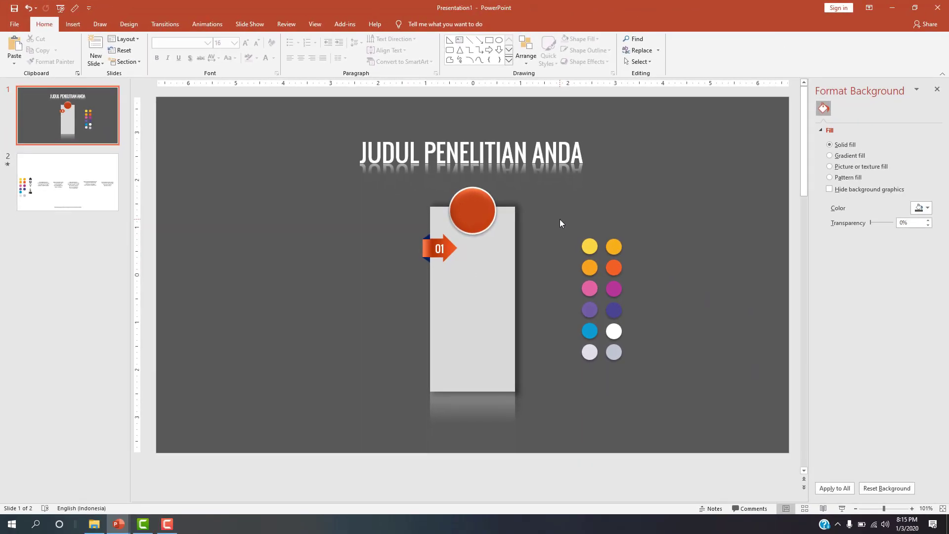
Move the colour-dot group into the top-right corner and scale it down
{"action": "left_click_drag", "start_coordinate": [586, 251], "coordinate": [740, 116]}
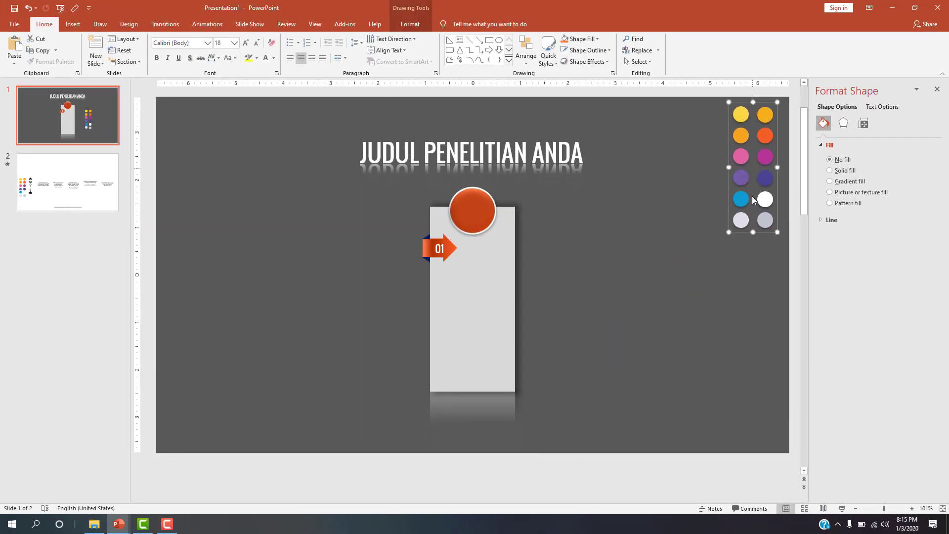
{"action": "left_click_drag", "start_coordinate": [727, 233], "coordinate": [741, 199]}
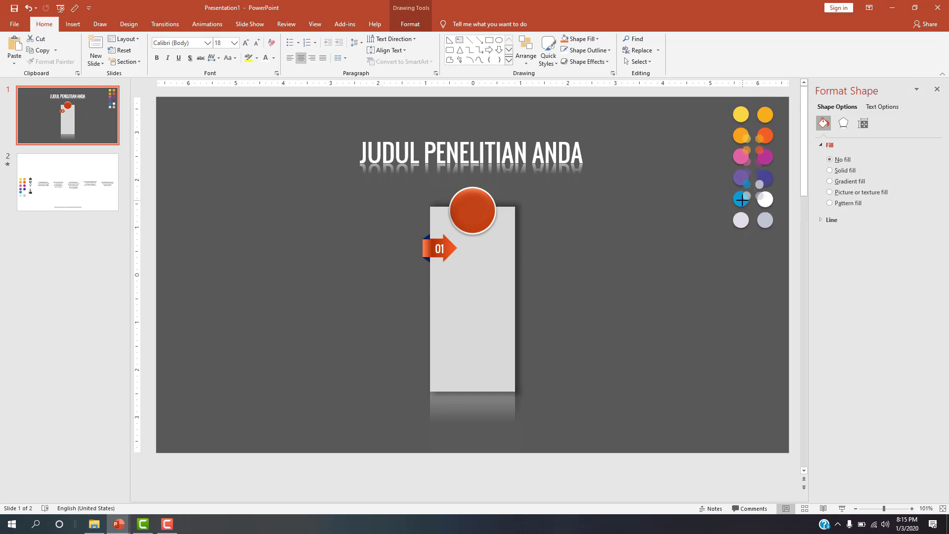
{"action": "left_click_drag", "start_coordinate": [741, 199], "coordinate": [754, 193]}
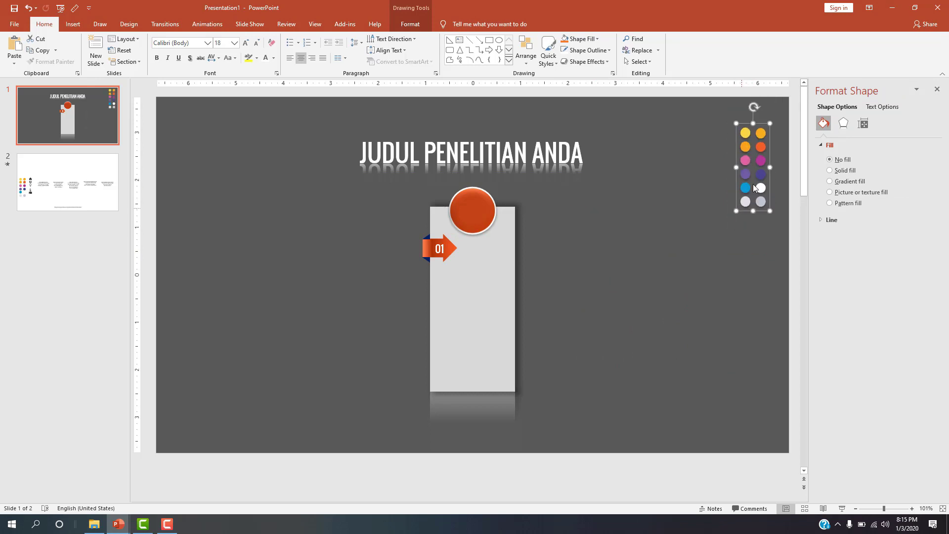
{"action": "left_click_drag", "start_coordinate": [746, 158], "coordinate": [751, 138]}
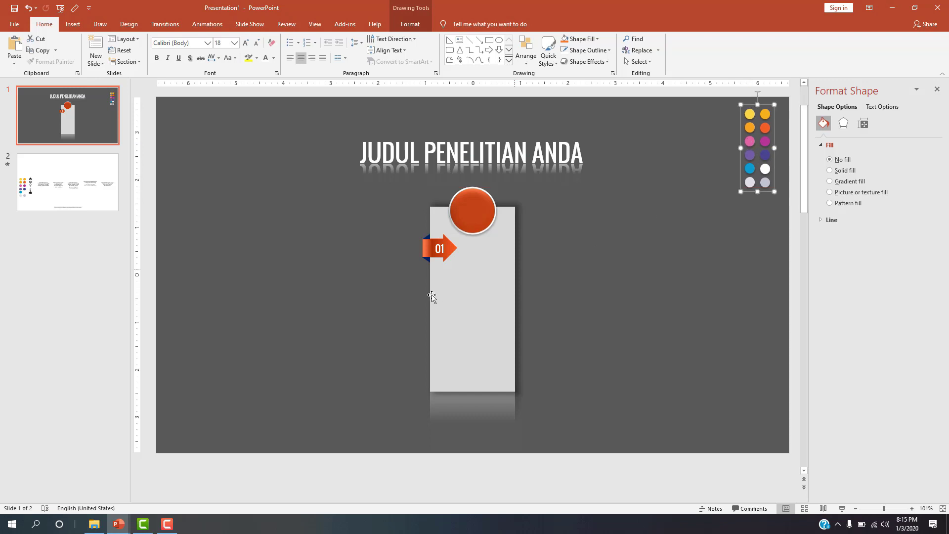
{"action": "left_click", "coordinate": [339, 275]}
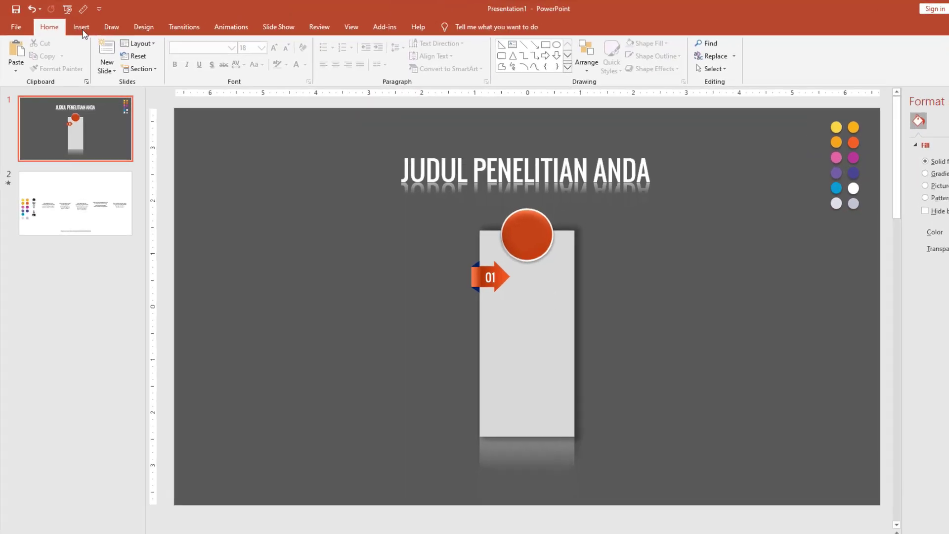
{"action": "left_click", "coordinate": [73, 23]}
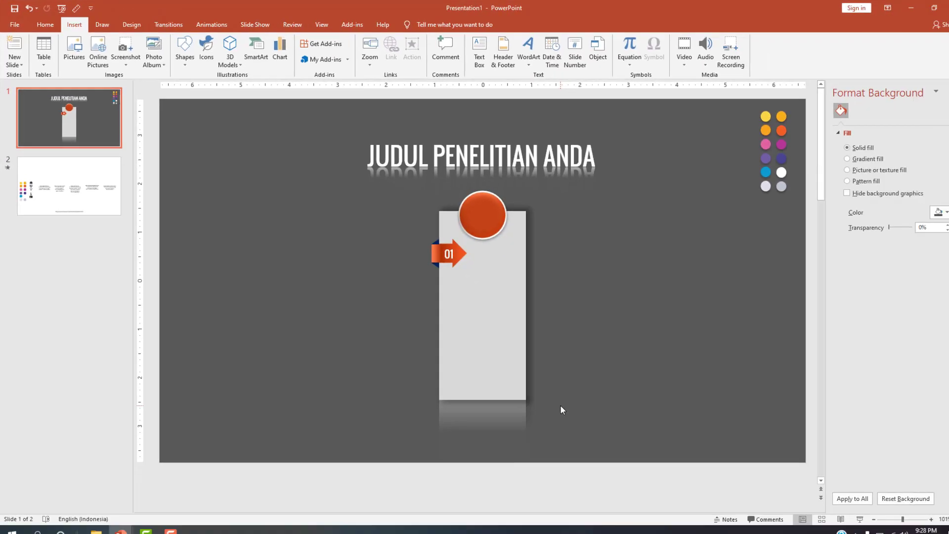
Draw a rectangle across the grey panel's bottom and make it 0.36 inch tall
{"action": "scroll", "coordinate": [562, 406], "scroll_direction": "up", "scroll_amount": 5}
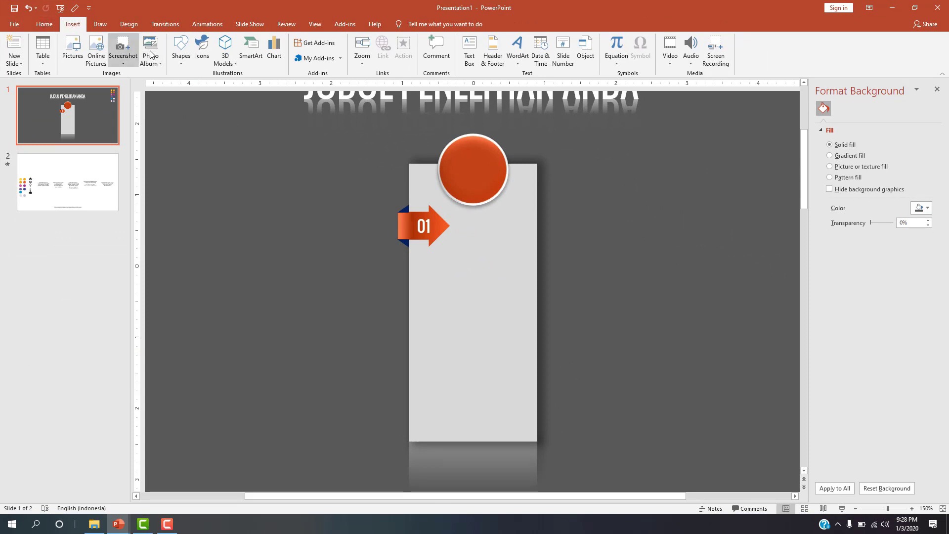
{"action": "left_click", "coordinate": [181, 49]}
{"action": "left_click", "coordinate": [216, 87]}
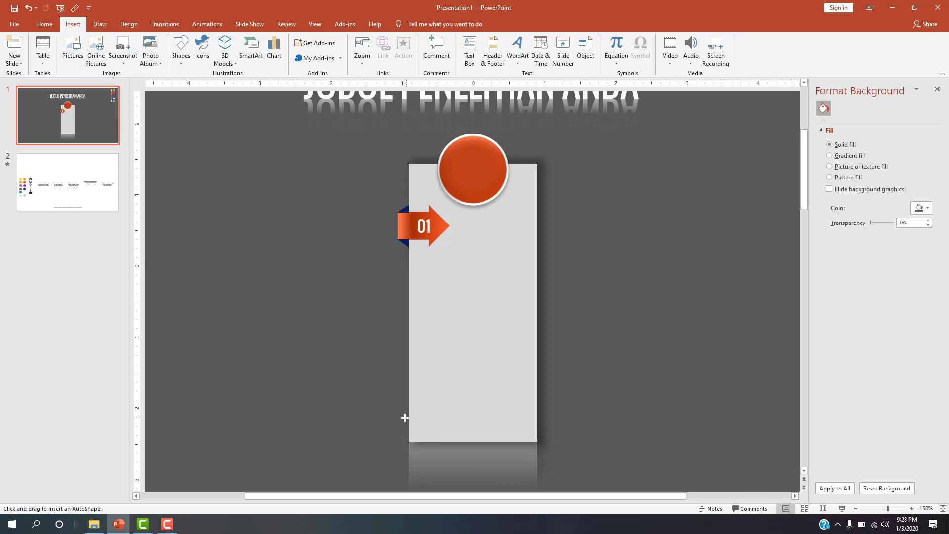
{"action": "left_click_drag", "start_coordinate": [408, 420], "coordinate": [535, 440]}
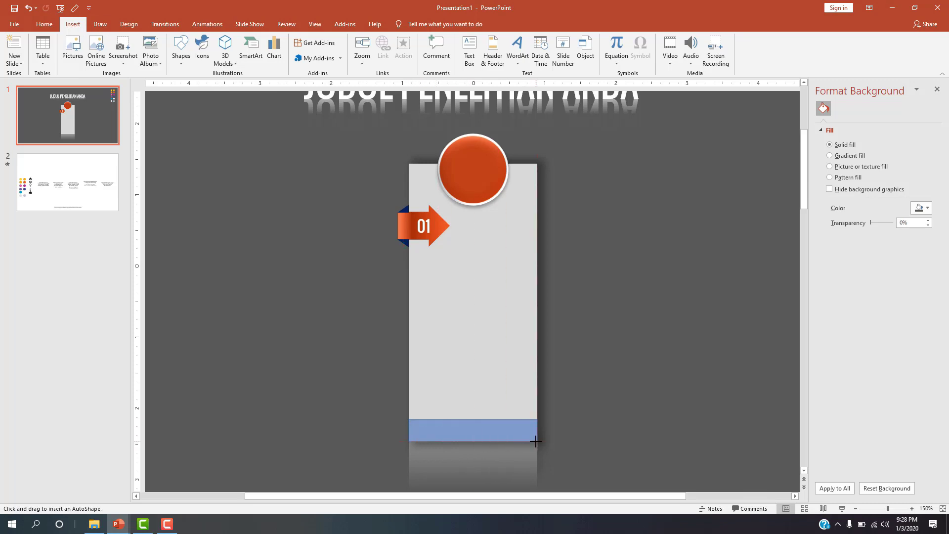
{"action": "left_click_drag", "start_coordinate": [535, 441], "coordinate": [536, 440]}
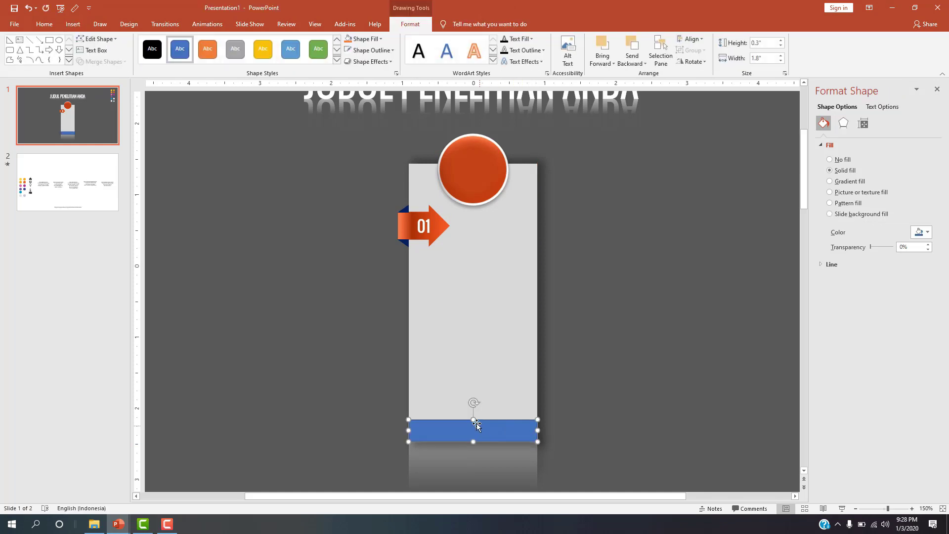
{"action": "left_click_drag", "start_coordinate": [474, 419], "coordinate": [474, 415]}
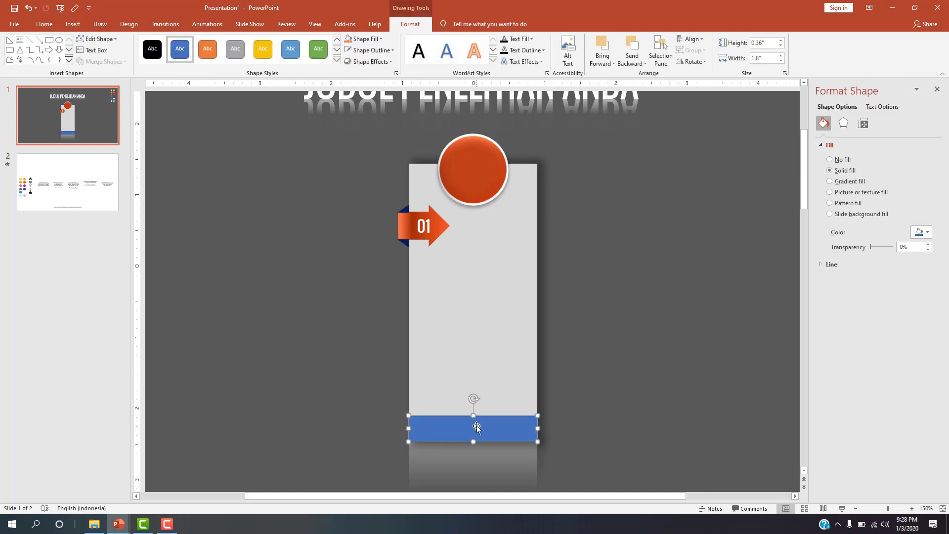
Remove the bar's outline and move it to the right of the panel
{"action": "left_click", "coordinate": [373, 50]}
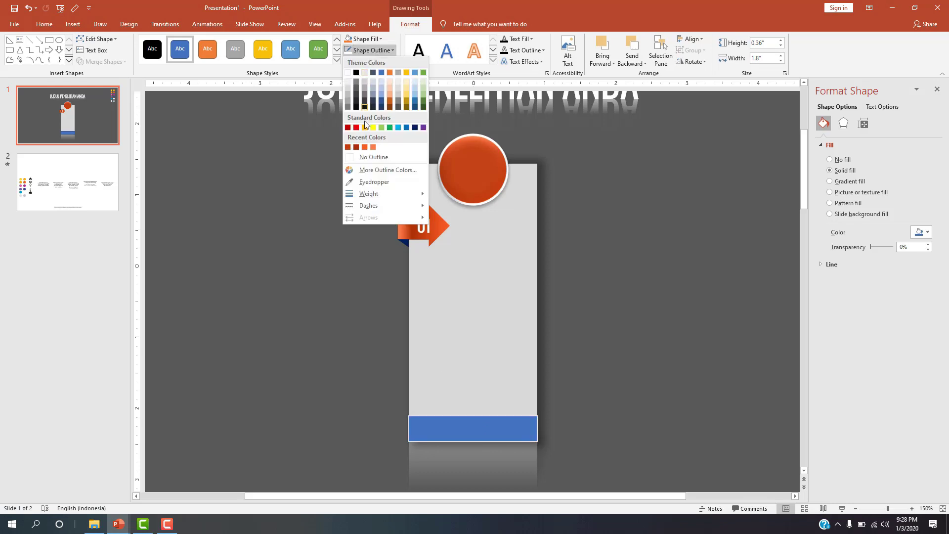
{"action": "left_click", "coordinate": [368, 156]}
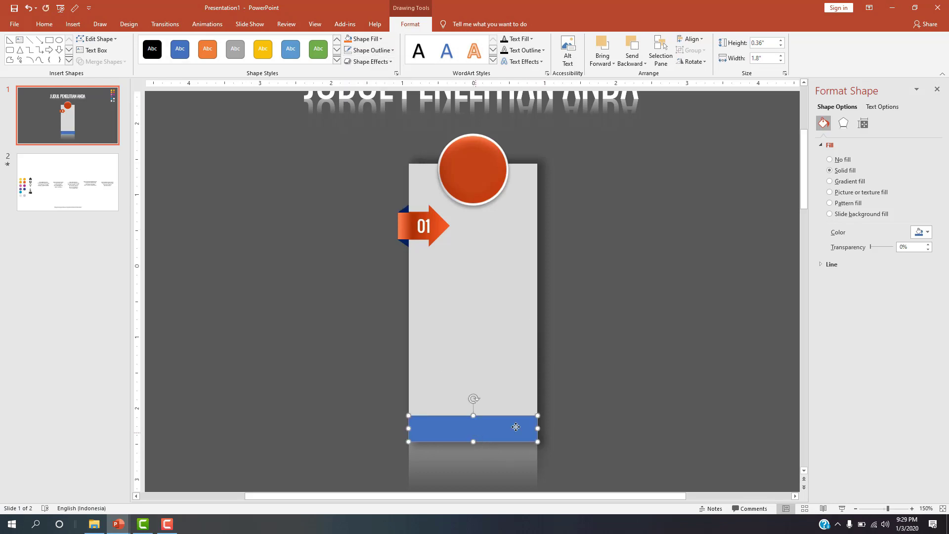
{"action": "left_click_drag", "start_coordinate": [479, 432], "coordinate": [648, 357]}
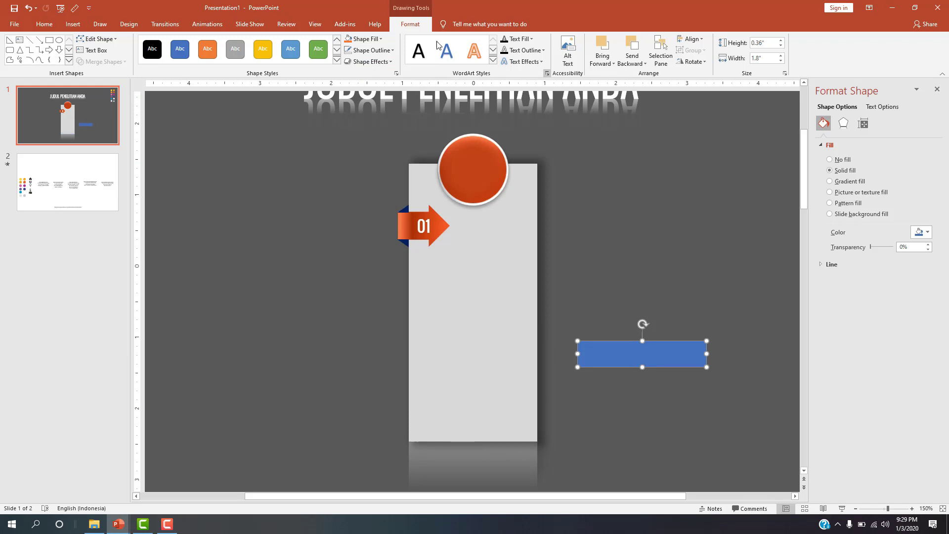
{"action": "left_click_drag", "start_coordinate": [626, 356], "coordinate": [654, 354]}
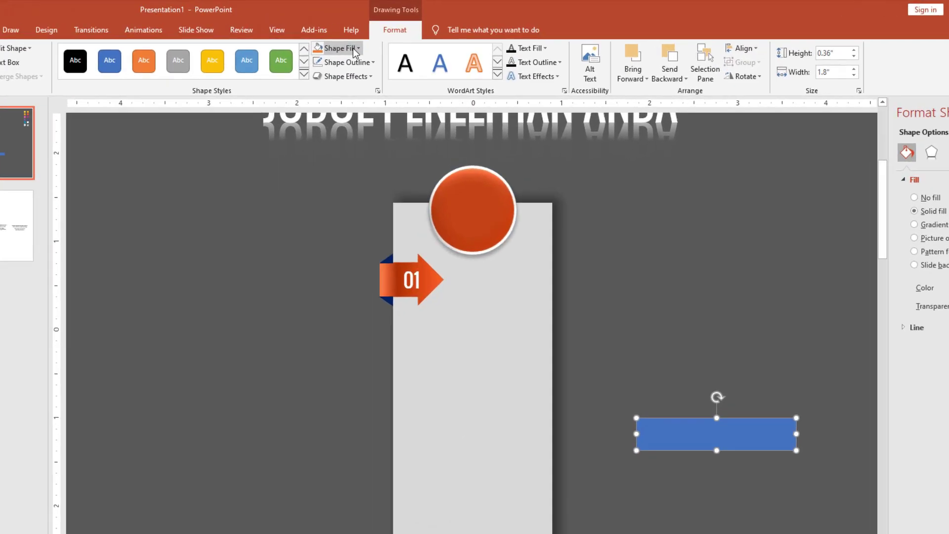
{"action": "left_click", "coordinate": [377, 39]}
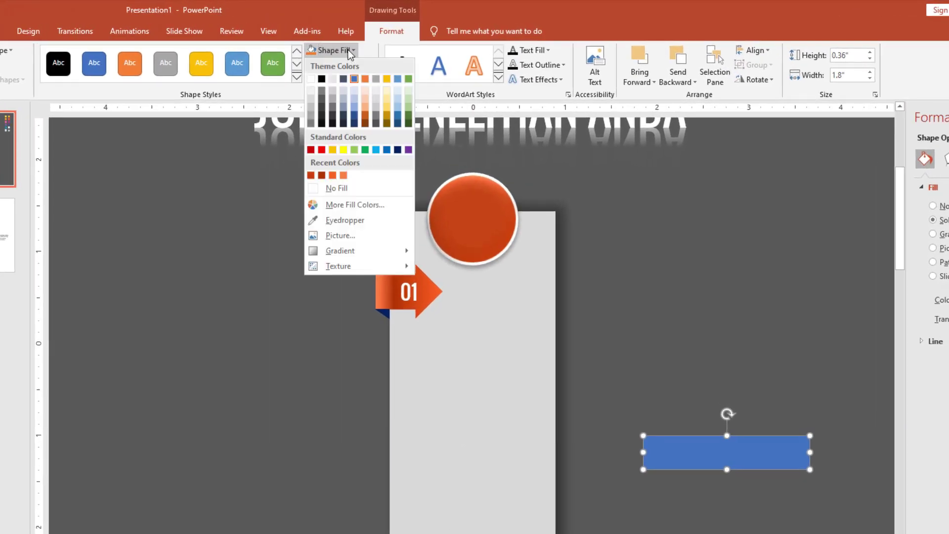
Fill the bar light grey and draw a flat oval across its top
{"action": "left_click", "coordinate": [311, 89]}
{"action": "left_click", "coordinate": [634, 288]}
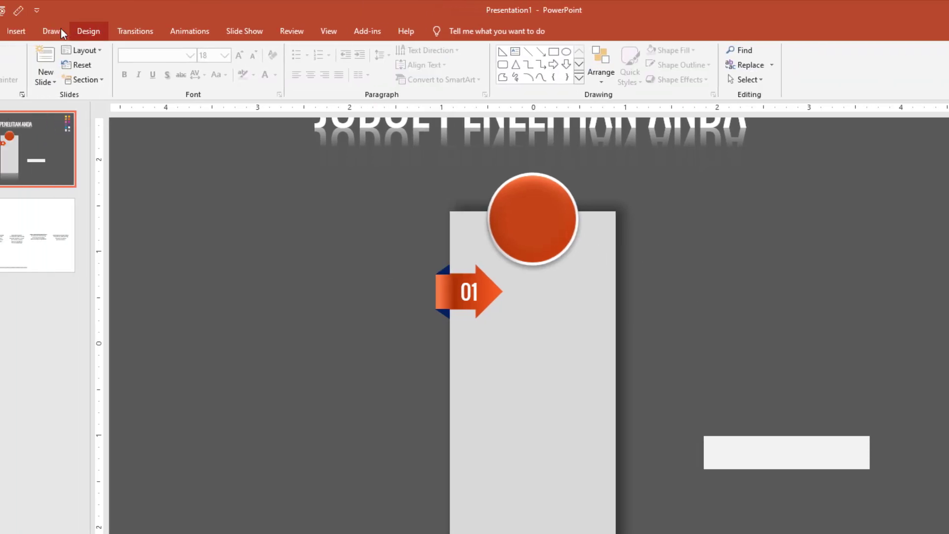
{"action": "left_click", "coordinate": [95, 33]}
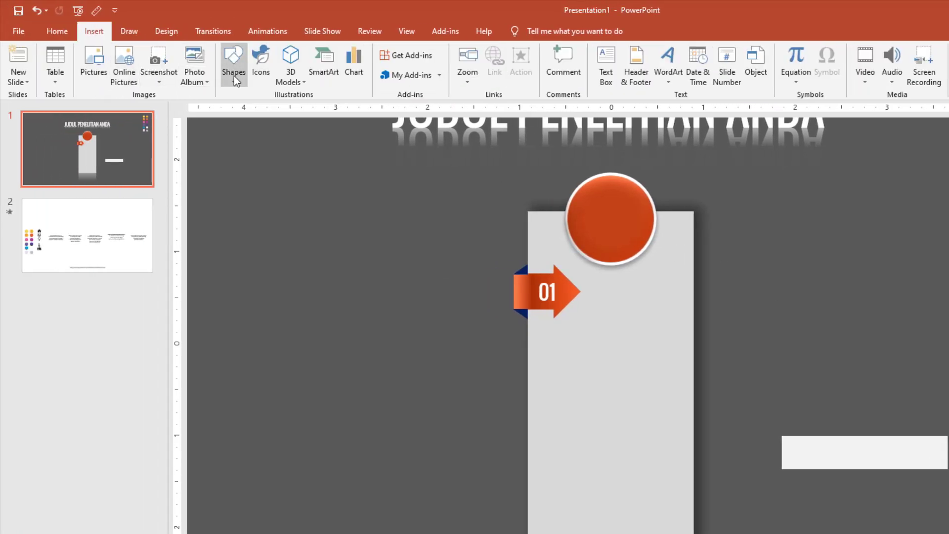
{"action": "left_click", "coordinate": [233, 69]}
{"action": "left_click", "coordinate": [229, 171]}
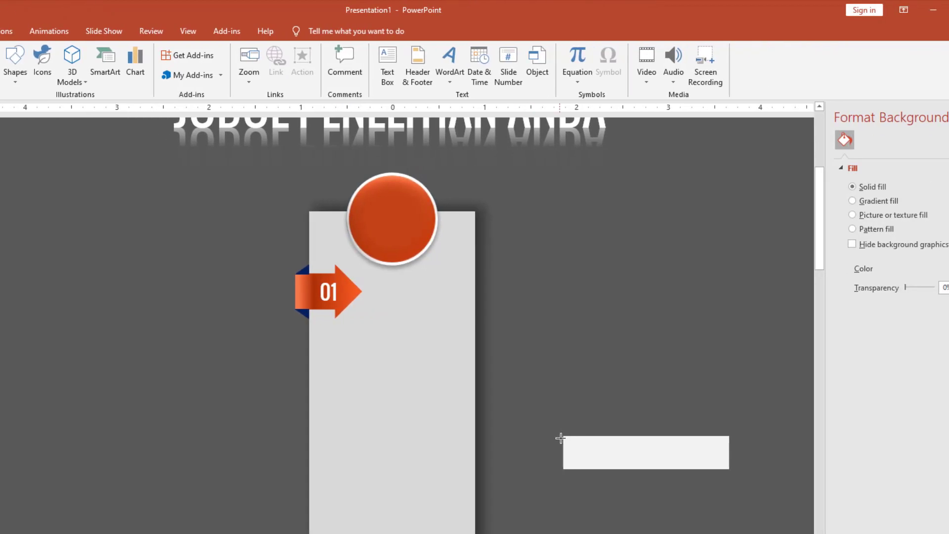
{"action": "left_click_drag", "start_coordinate": [565, 434], "coordinate": [727, 459]}
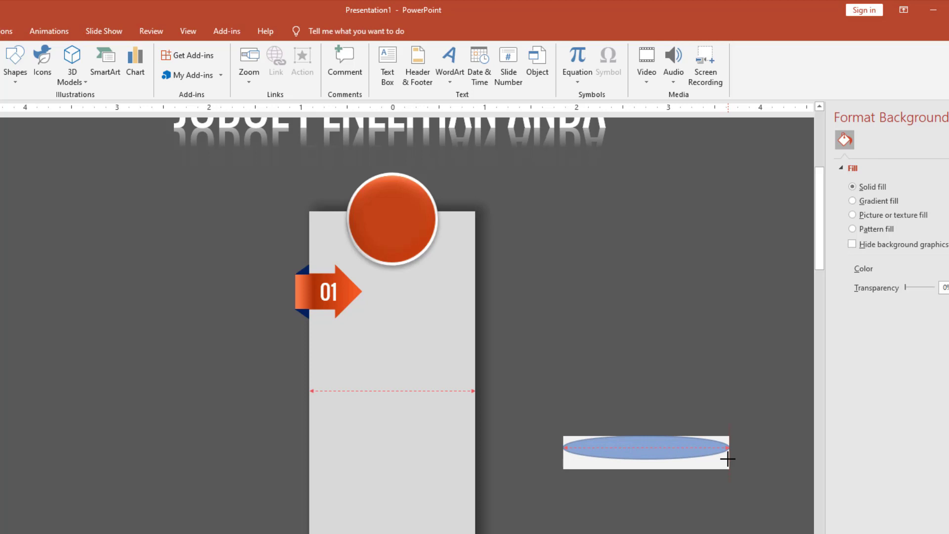
{"action": "left_click_drag", "start_coordinate": [727, 459], "coordinate": [727, 458]}
Seat the blue ellipse along the bar's top edge
{"action": "left_click_drag", "start_coordinate": [654, 437], "coordinate": [653, 435]}
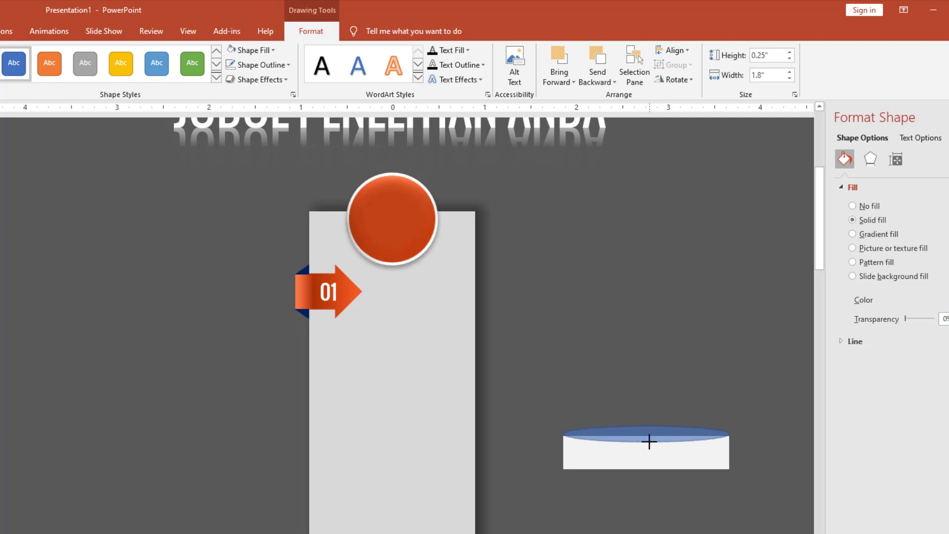
{"action": "left_click", "coordinate": [649, 440]}
{"action": "left_click_drag", "start_coordinate": [639, 438], "coordinate": [637, 437]}
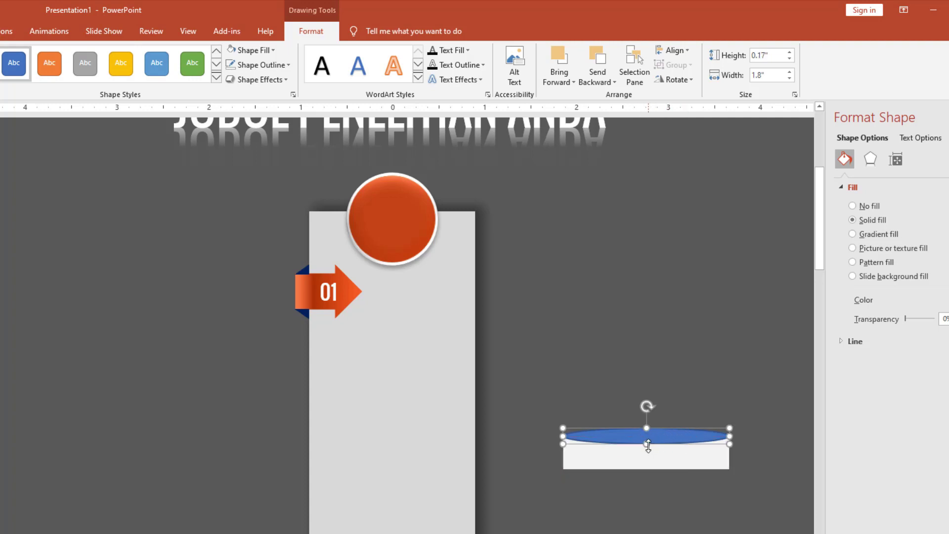
{"action": "left_click_drag", "start_coordinate": [647, 441], "coordinate": [650, 438]}
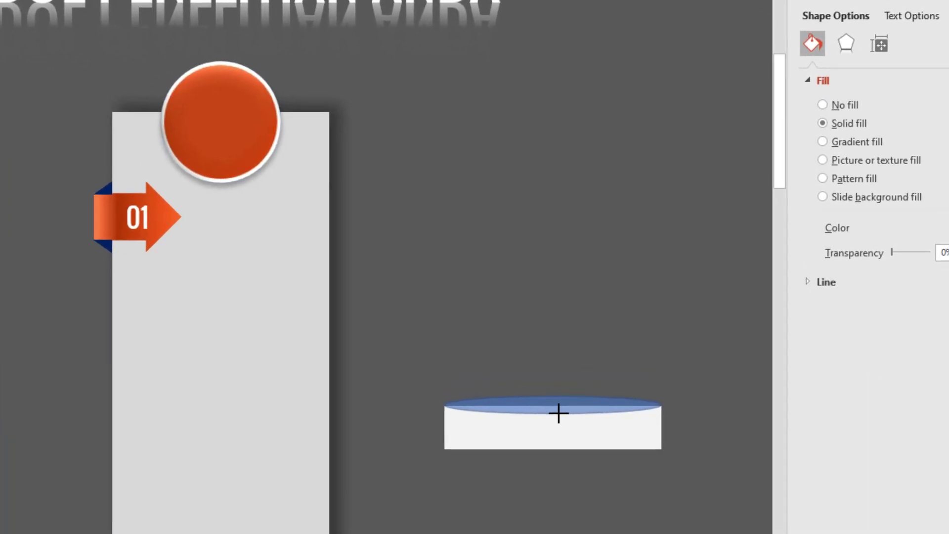
{"action": "left_click_drag", "start_coordinate": [558, 411], "coordinate": [559, 410]}
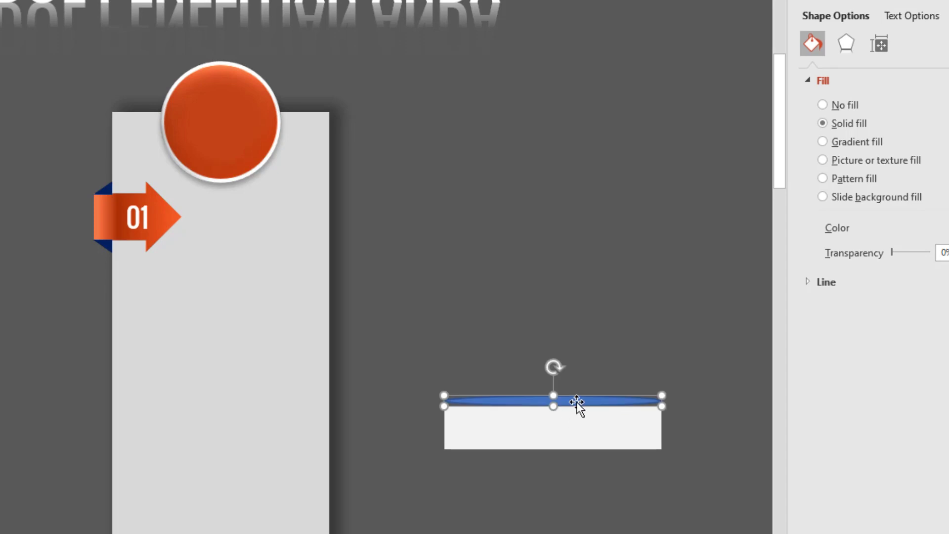
{"action": "left_click_drag", "start_coordinate": [568, 402], "coordinate": [566, 405]}
Remove the blue ellipse's outline
{"action": "left_click", "coordinate": [627, 362]}
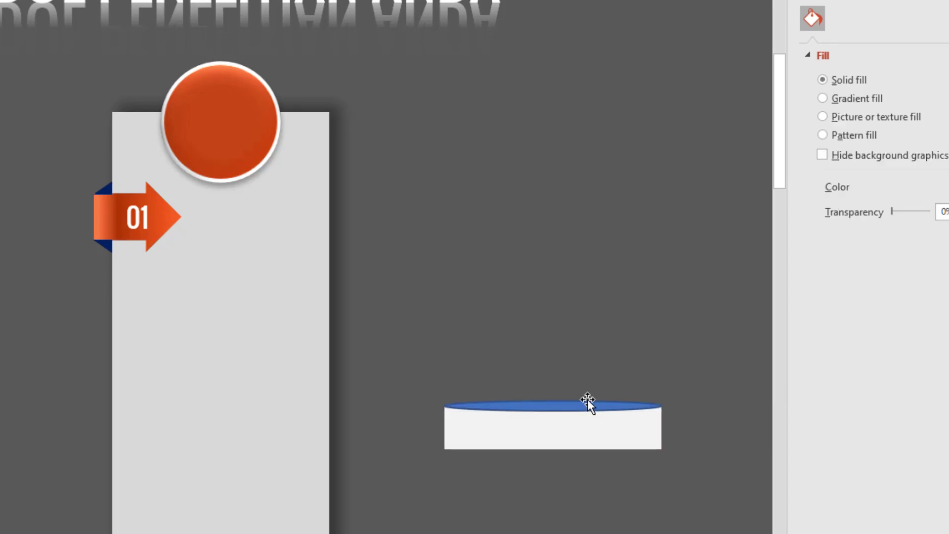
{"action": "left_click", "coordinate": [560, 406]}
{"action": "left_click", "coordinate": [381, 49]}
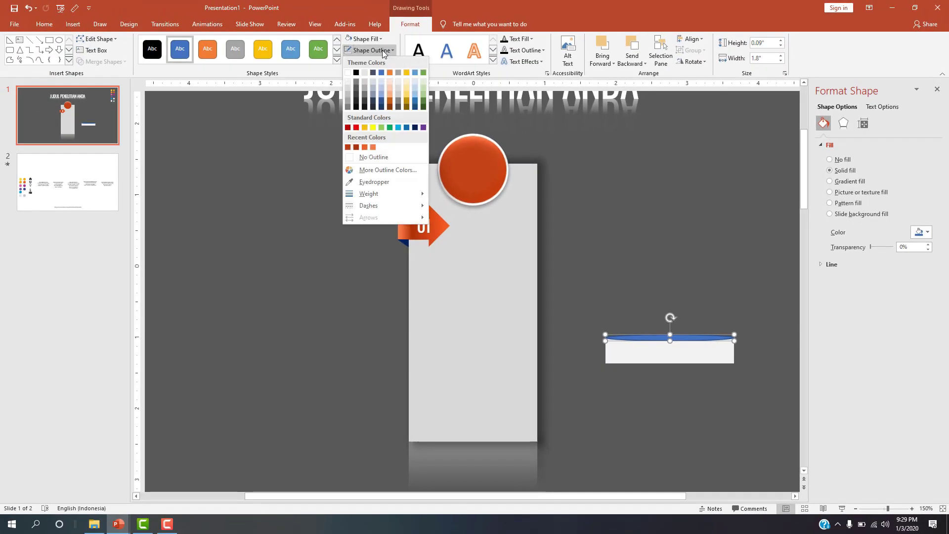
{"action": "left_click", "coordinate": [371, 157]}
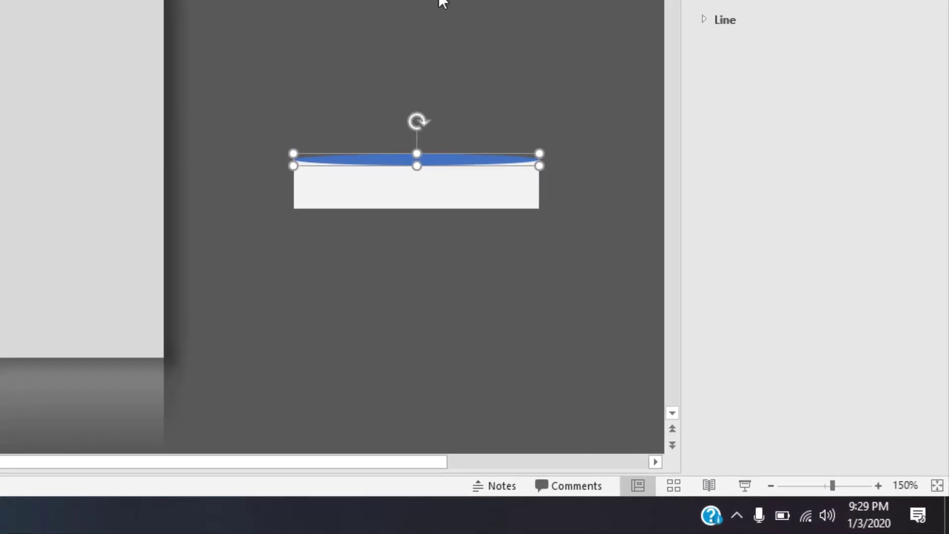
Copy the ellipse down onto the bar's bottom edge
{"action": "left_click", "coordinate": [438, 155]}
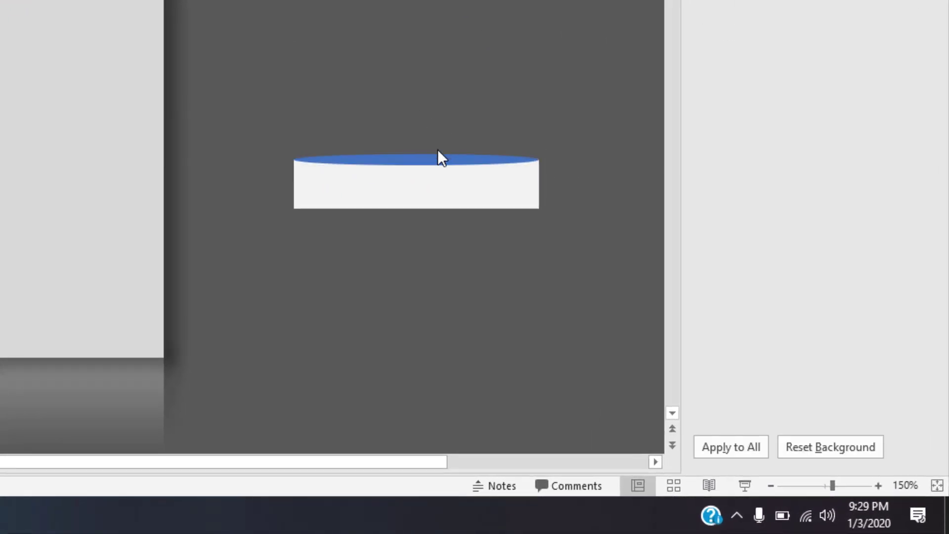
{"action": "left_click", "coordinate": [413, 163]}
{"action": "scroll", "coordinate": [485, 249], "scroll_direction": "up", "scroll_amount": 5, "text": "ctrl"}
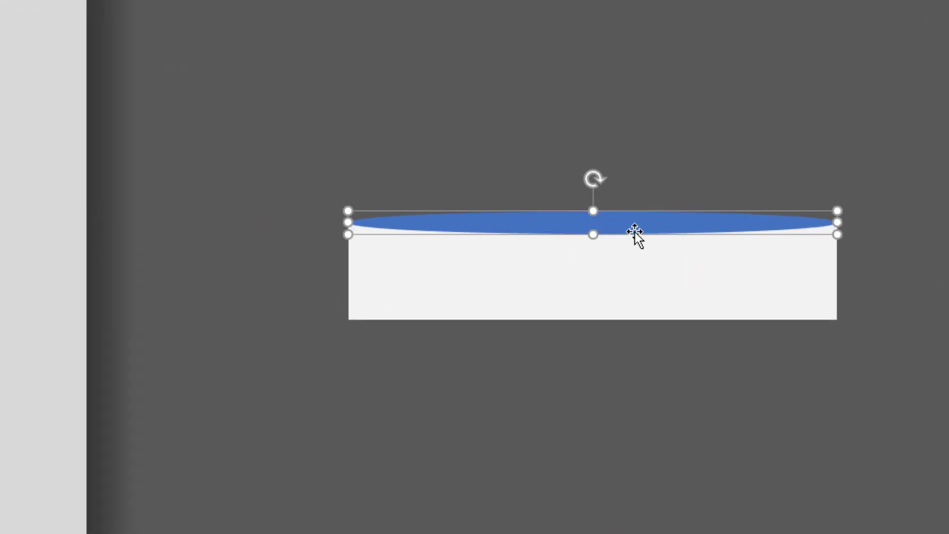
{"action": "left_click_drag", "start_coordinate": [636, 224], "coordinate": [635, 318]}
{"action": "key", "text": "Escape"}
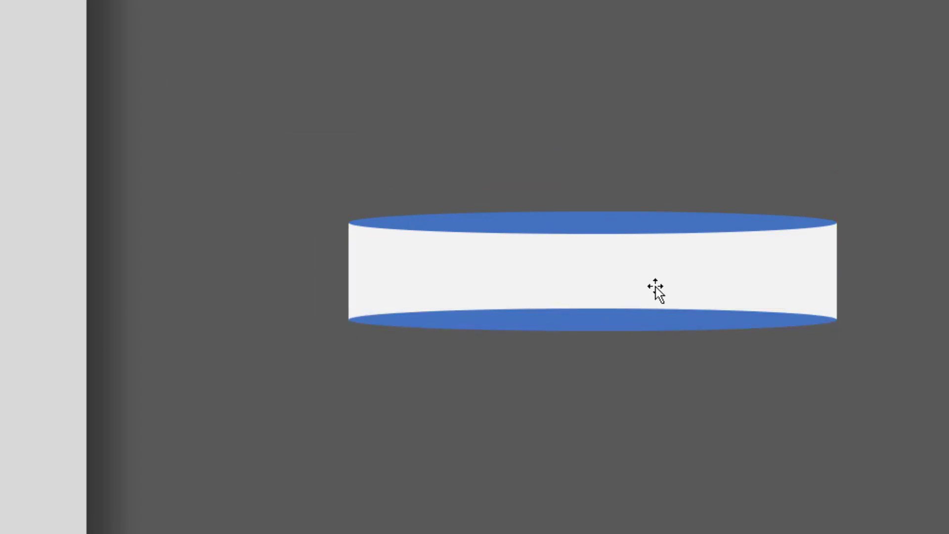
Subtract both ellipses from the bar with Merge Shapes > Subtract
{"action": "left_click", "coordinate": [587, 227]}
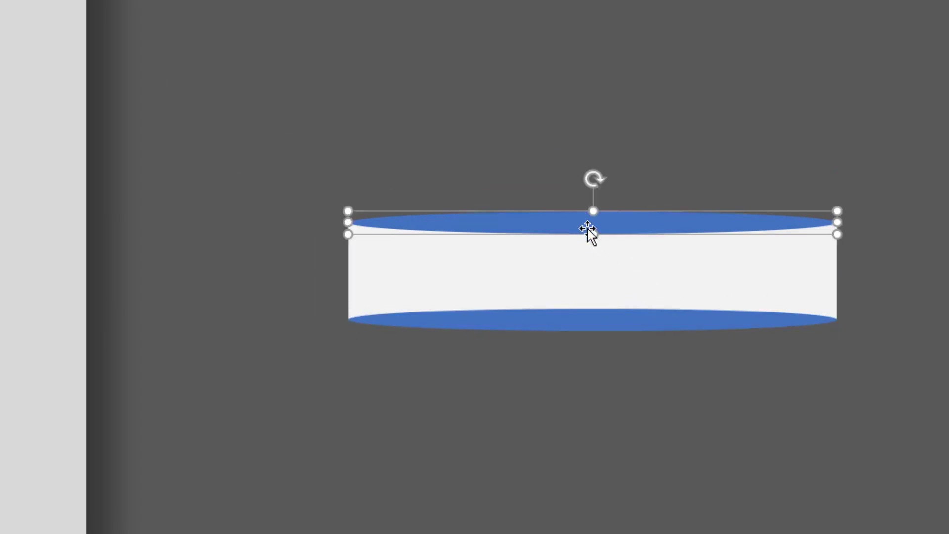
{"action": "left_click", "coordinate": [581, 317], "text": "ctrl"}
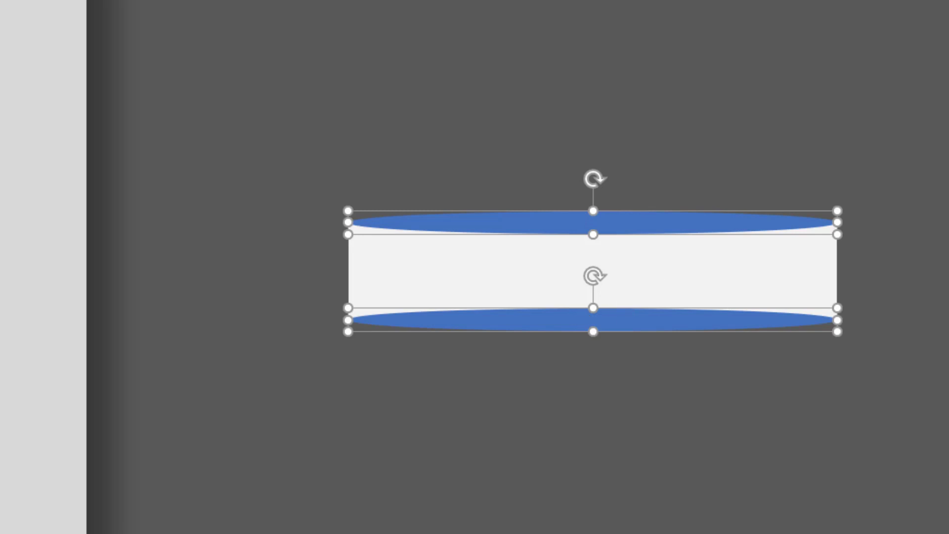
{"action": "key", "text": "Escape"}
{"action": "left_click", "coordinate": [741, 280]}
{"action": "left_click", "coordinate": [643, 215], "text": "ctrl"}
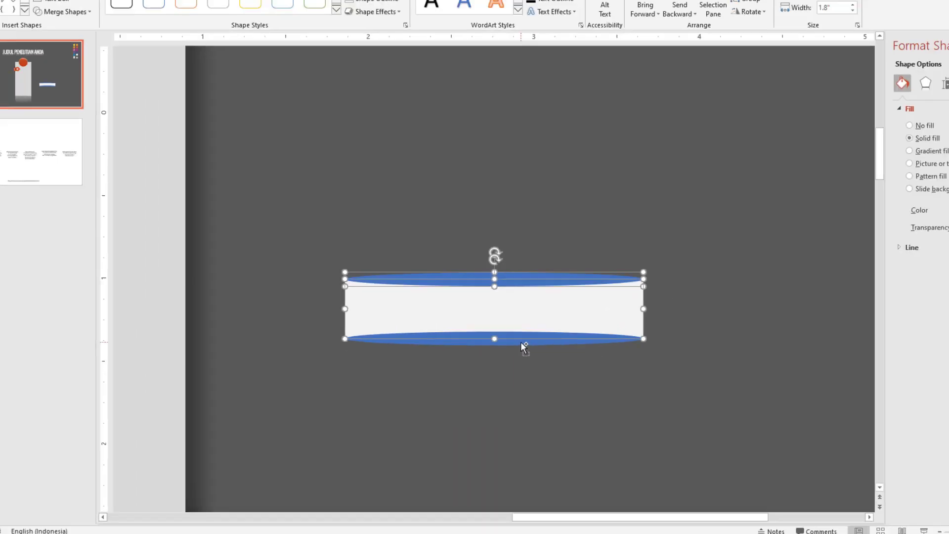
{"action": "left_click", "coordinate": [521, 342], "text": "ctrl"}
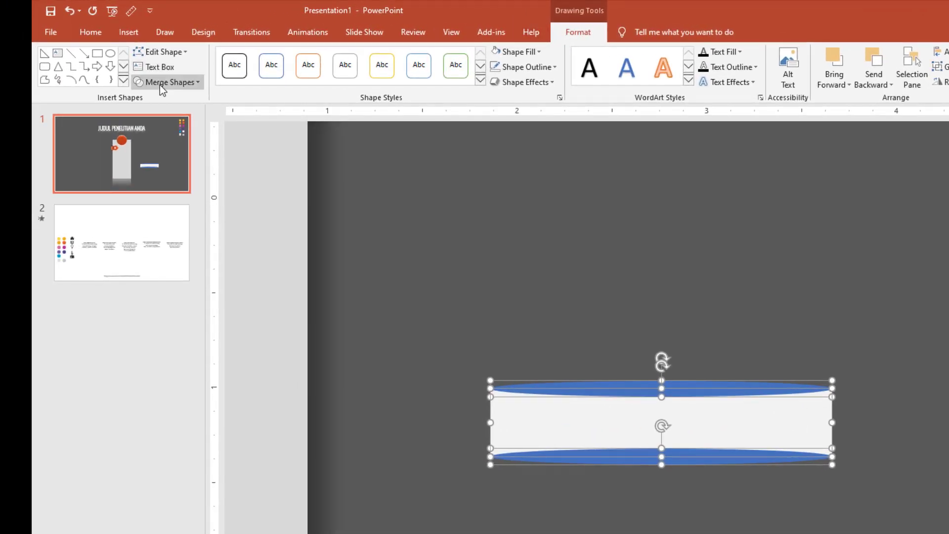
{"action": "left_click", "coordinate": [159, 80]}
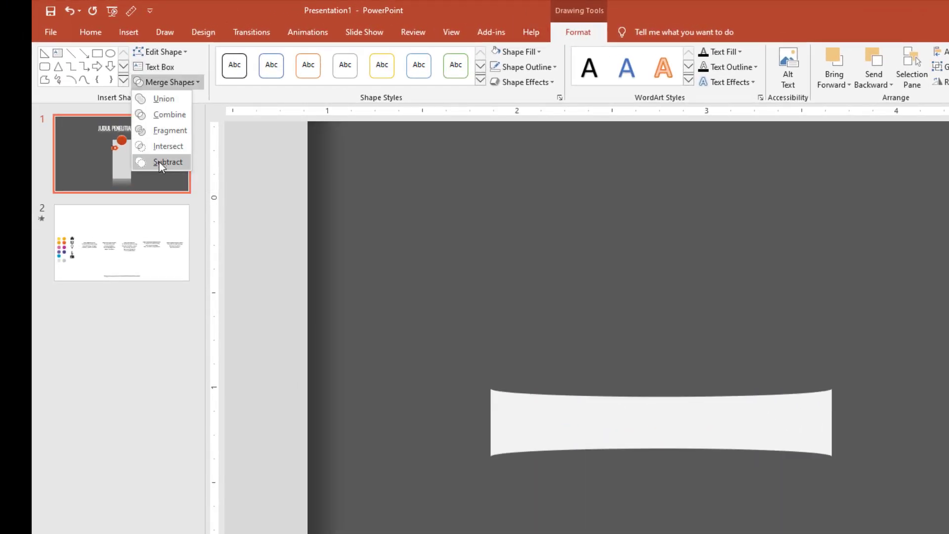
{"action": "left_click", "coordinate": [159, 162]}
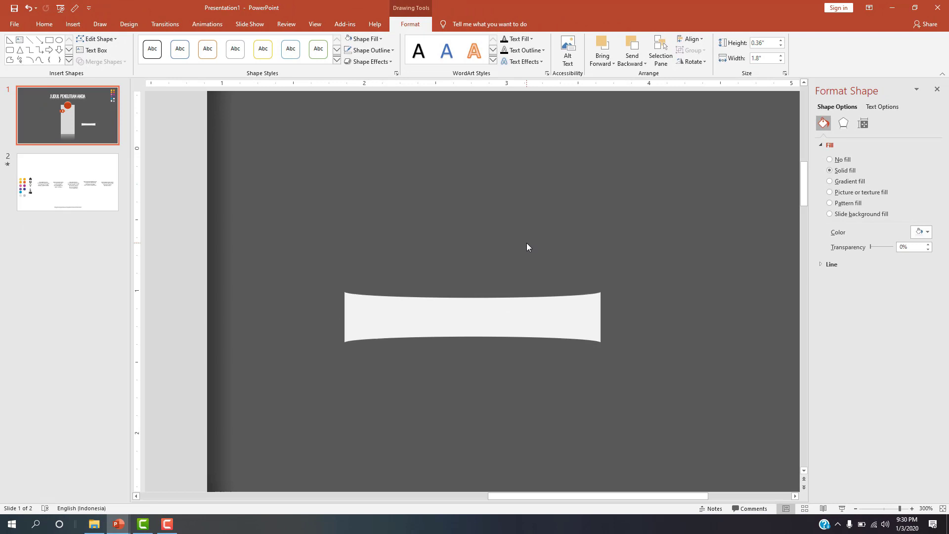
Move the curved white strip up and to the left
{"action": "left_click", "coordinate": [527, 246]}
{"action": "scroll", "coordinate": [526, 245], "scroll_direction": "down", "scroll_amount": 5}
{"action": "scroll", "coordinate": [533, 249], "scroll_direction": "up", "scroll_amount": 2}
{"action": "scroll", "coordinate": [528, 257], "scroll_direction": "down", "scroll_amount": 2}
{"action": "scroll", "coordinate": [526, 264], "scroll_direction": "down", "scroll_amount": 1}
{"action": "scroll", "coordinate": [524, 273], "scroll_direction": "down", "scroll_amount": 1}
{"action": "left_click_drag", "start_coordinate": [651, 398], "coordinate": [629, 362]}
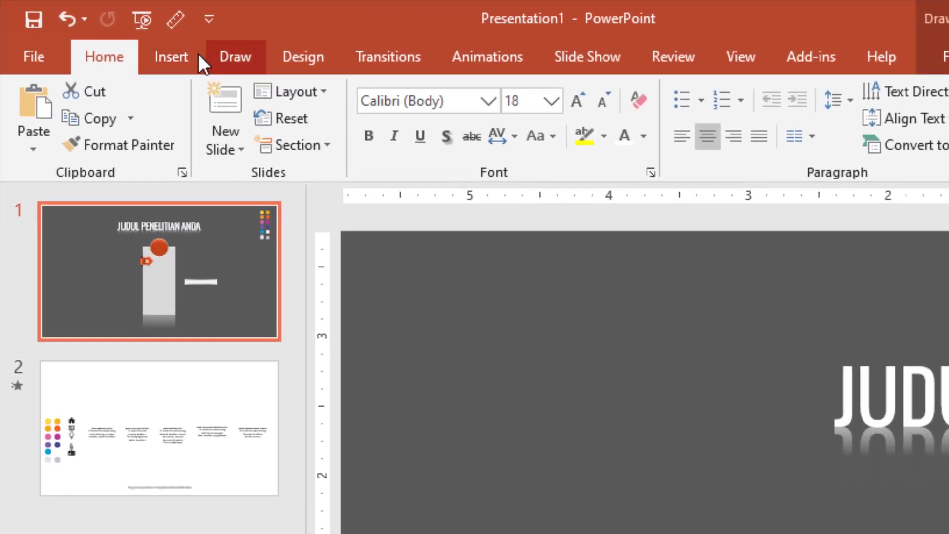
Draw a small outline-free rectangle at the strip's right end
{"action": "left_click", "coordinate": [198, 56]}
{"action": "left_click", "coordinate": [422, 138]}
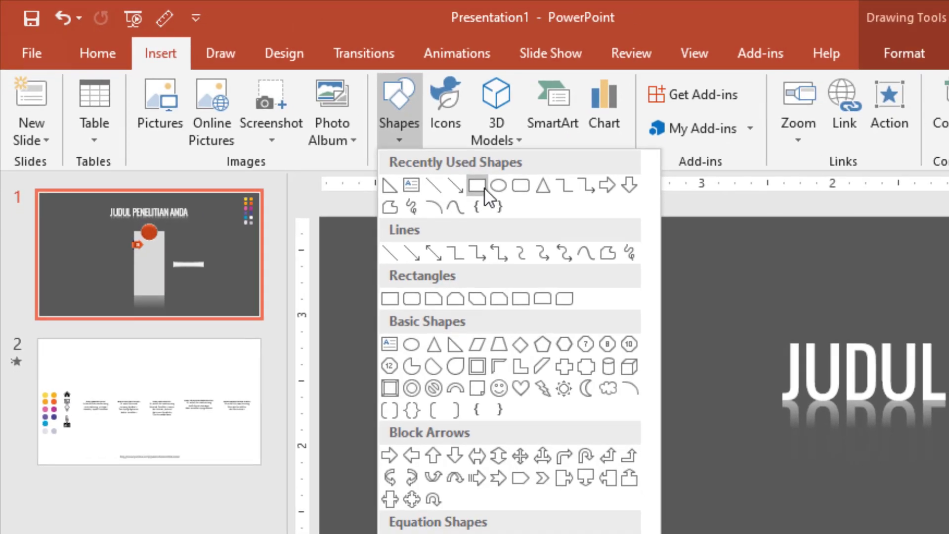
{"action": "left_click", "coordinate": [511, 220]}
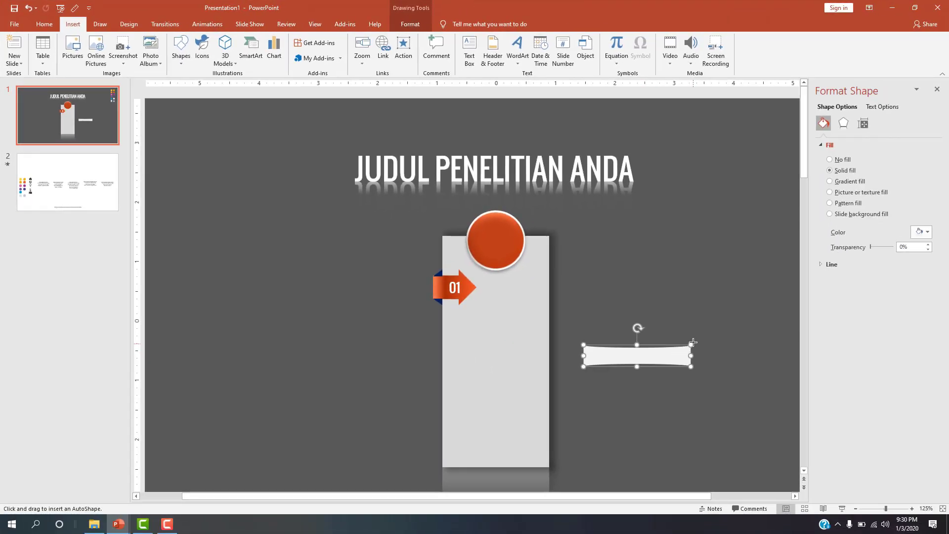
{"action": "left_click_drag", "start_coordinate": [696, 360], "coordinate": [700, 373]}
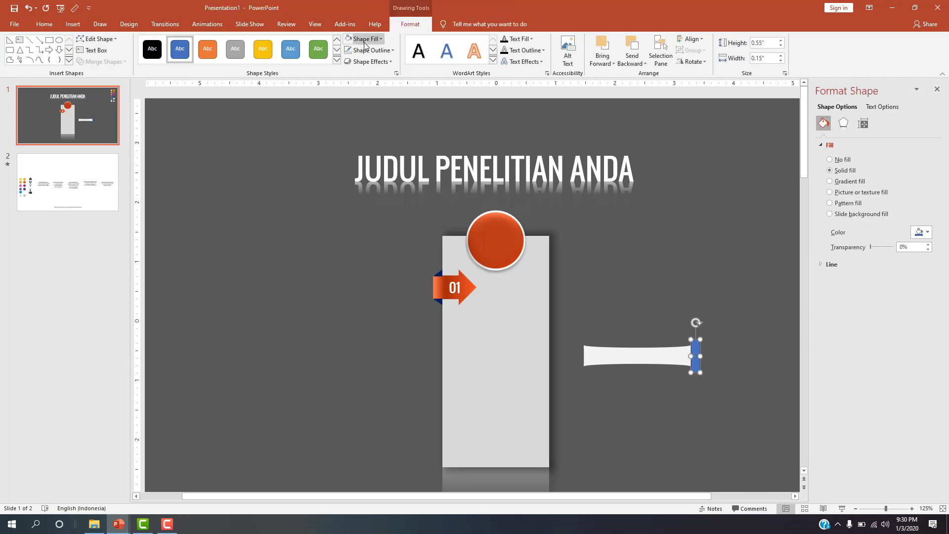
{"action": "left_click", "coordinate": [369, 50]}
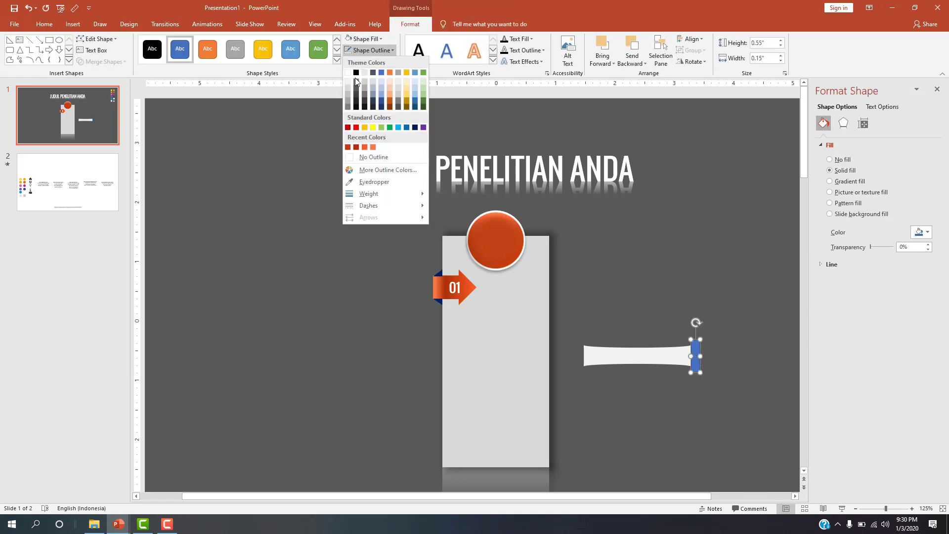
{"action": "left_click", "coordinate": [373, 157]}
Nudge the blue rectangle slightly left to cap the strip's end
{"action": "left_click", "coordinate": [705, 304]}
{"action": "scroll", "coordinate": [656, 248], "scroll_direction": "up", "scroll_amount": 5}
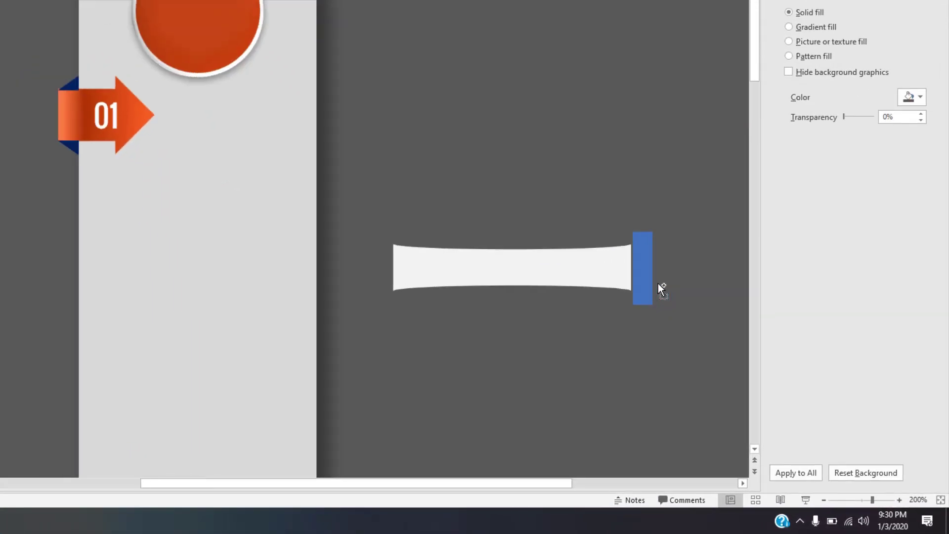
{"action": "scroll", "coordinate": [657, 281], "scroll_direction": "down", "scroll_amount": 5}
{"action": "left_click_drag", "start_coordinate": [371, 483], "coordinate": [606, 486]}
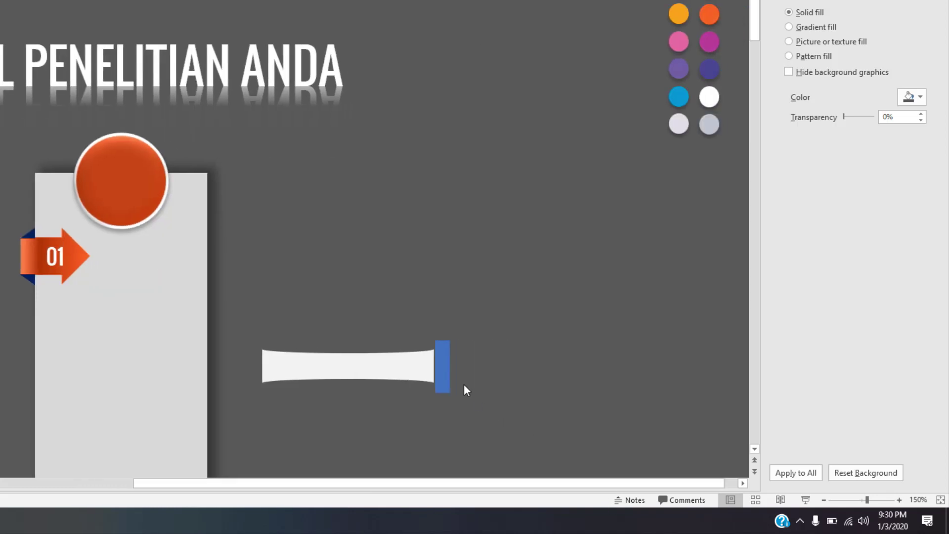
{"action": "left_click", "coordinate": [443, 368]}
{"action": "left_click_drag", "start_coordinate": [452, 376], "coordinate": [452, 375]}
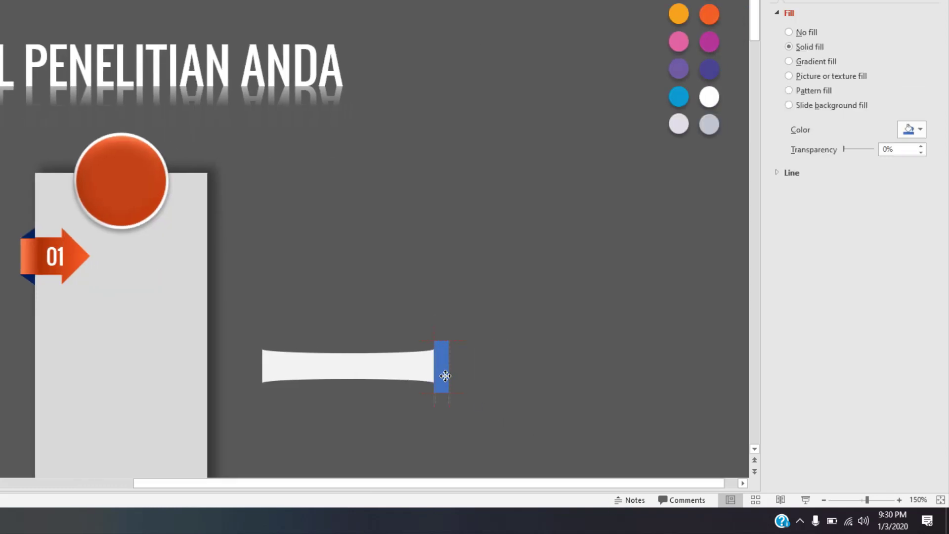
{"action": "left_click", "coordinate": [468, 379]}
{"action": "left_click", "coordinate": [440, 366]}
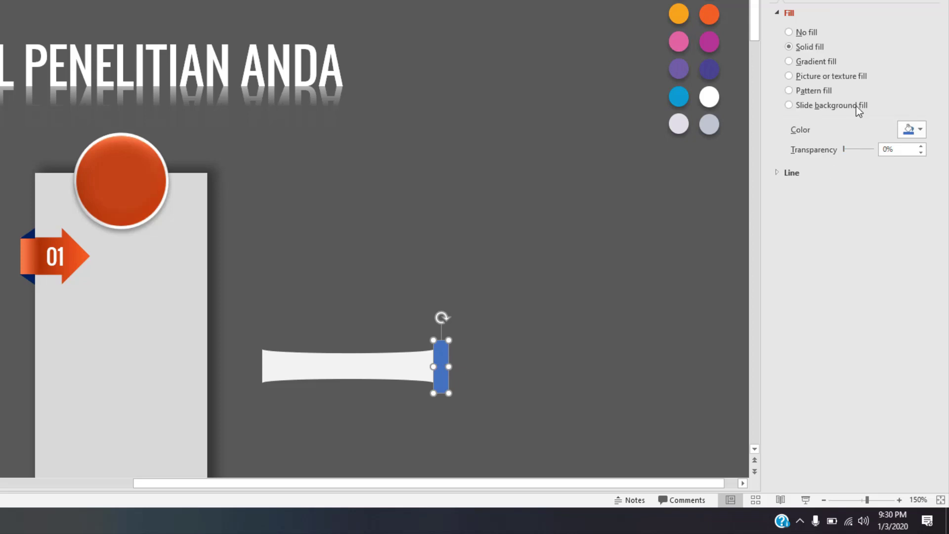
Give the end cap a vertical linear gradient with a stop moved to 40%
{"action": "left_click", "coordinate": [789, 61]}
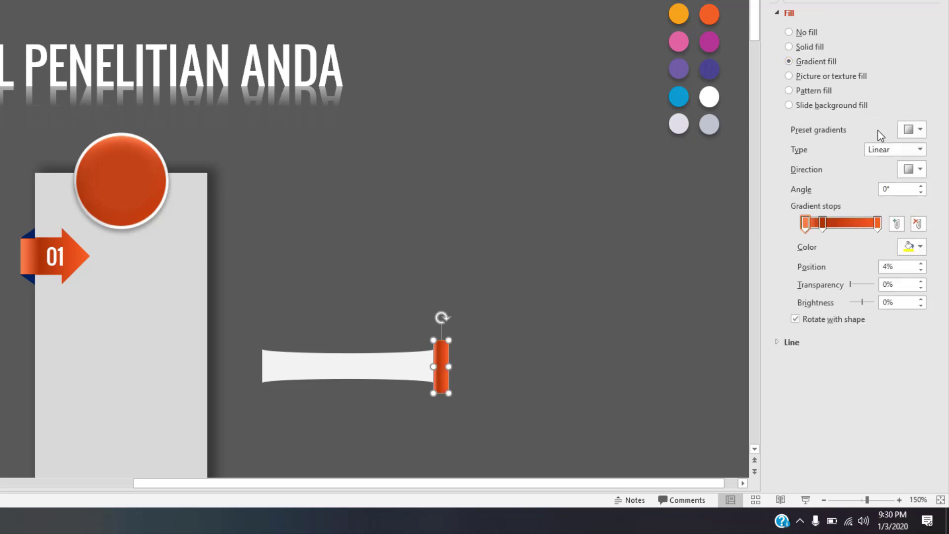
{"action": "left_click", "coordinate": [916, 131]}
{"action": "left_click", "coordinate": [916, 133]}
{"action": "left_click", "coordinate": [918, 170]}
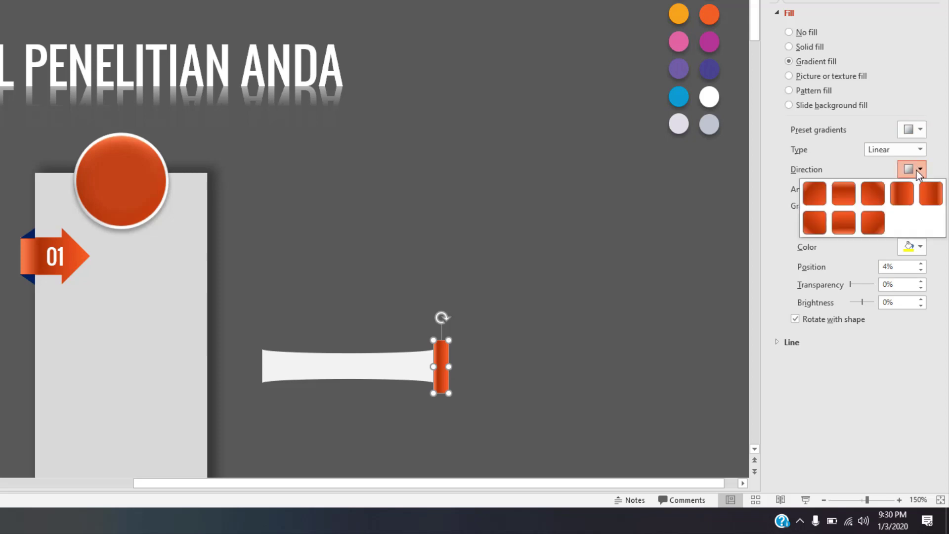
{"action": "left_click", "coordinate": [846, 192]}
{"action": "left_click_drag", "start_coordinate": [822, 223], "coordinate": [833, 223]}
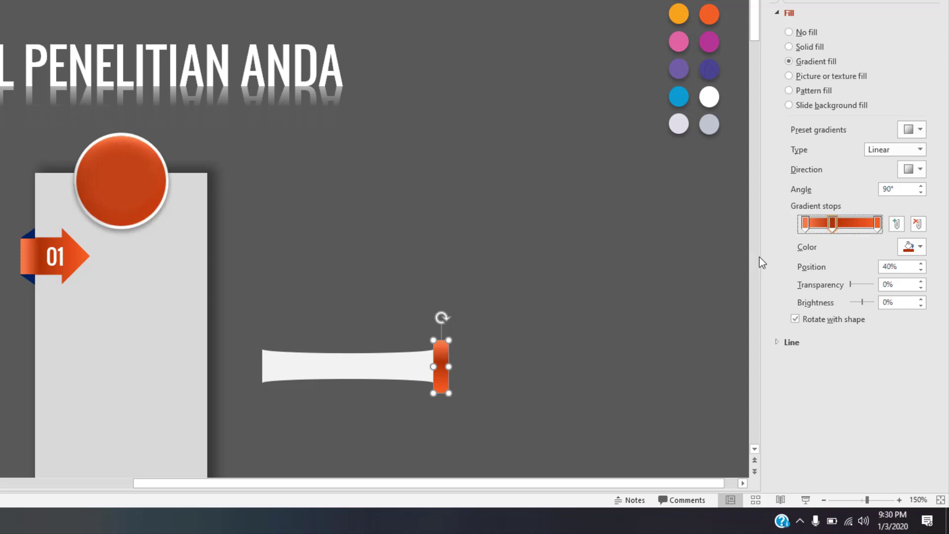
Duplicate the orange cap just to its right and make the copy shorter
{"action": "left_click", "coordinate": [496, 363]}
{"action": "left_click", "coordinate": [446, 366]}
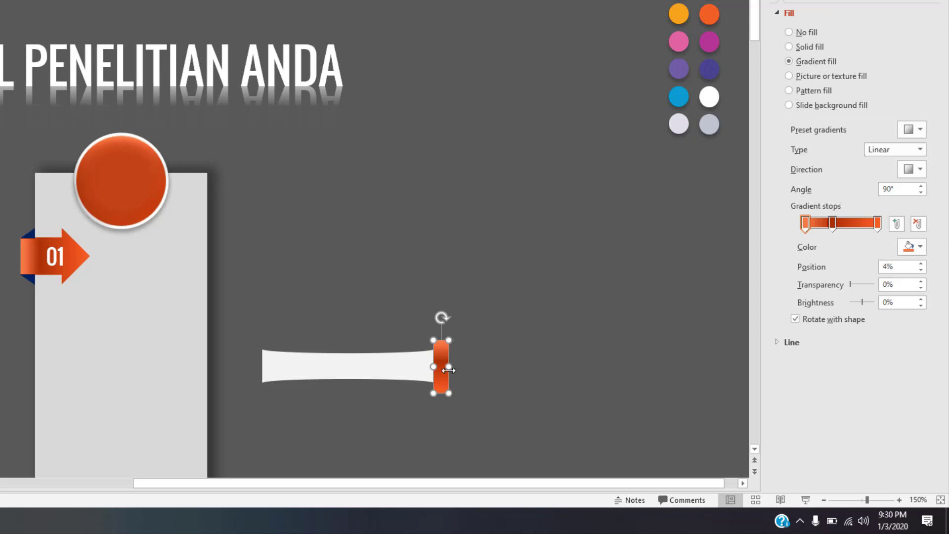
{"action": "mouse_move", "coordinate": [440, 362]}
{"action": "left_mouse_down"}
{"action": "mouse_move", "coordinate": [455, 364]}
{"action": "mouse_move", "coordinate": [462, 350]}
{"action": "left_mouse_up"}
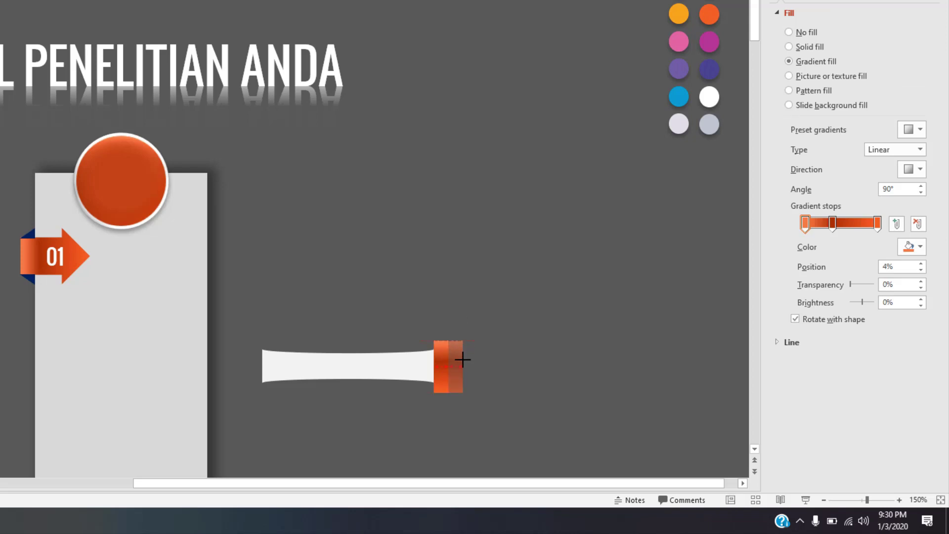
{"action": "left_click_drag", "start_coordinate": [463, 360], "coordinate": [456, 375]}
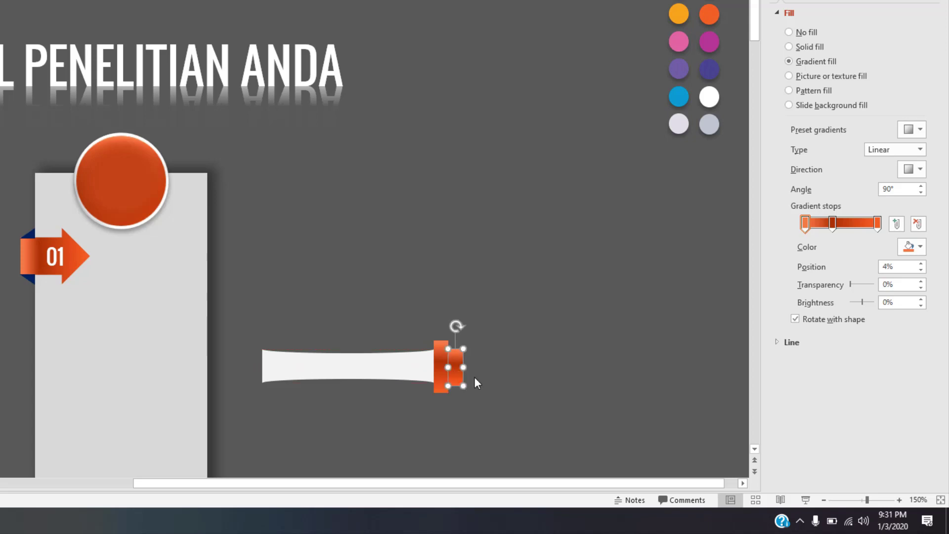
Position the orange end cap pieces snugly against the bar's right end
{"action": "left_click", "coordinate": [474, 376]}
{"action": "left_click", "coordinate": [457, 369]}
{"action": "left_click", "coordinate": [471, 384]}
{"action": "left_click", "coordinate": [454, 374]}
{"action": "left_click_drag", "start_coordinate": [464, 385], "coordinate": [456, 366]}
{"action": "left_click", "coordinate": [498, 378]}
{"action": "left_click", "coordinate": [458, 363]}
{"action": "left_click", "coordinate": [490, 371]}
{"action": "left_click", "coordinate": [488, 381]}
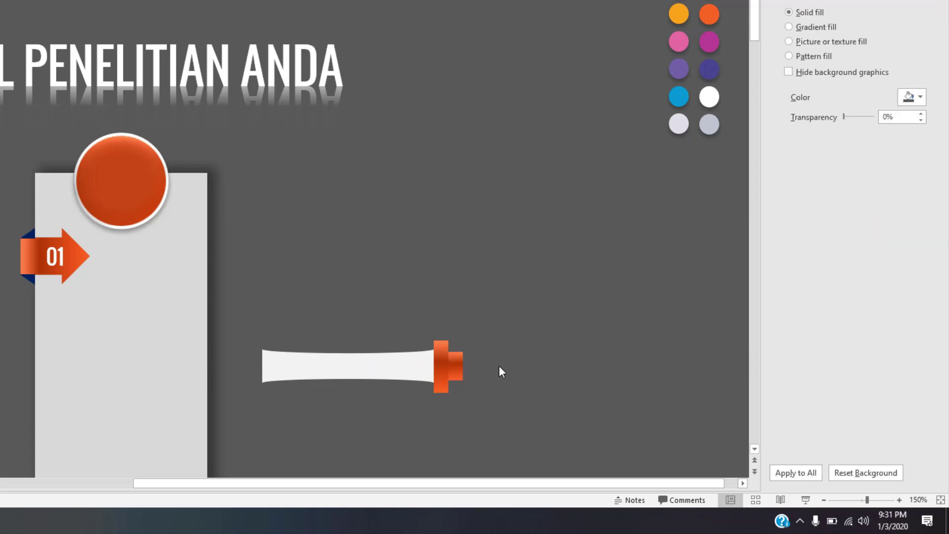
Duplicate both cap pieces with Ctrl+D, flip horizontally, and place them at the bar's left end
{"action": "scroll", "coordinate": [490, 340], "scroll_direction": "down", "scroll_amount": 2, "text": "ctrl"}
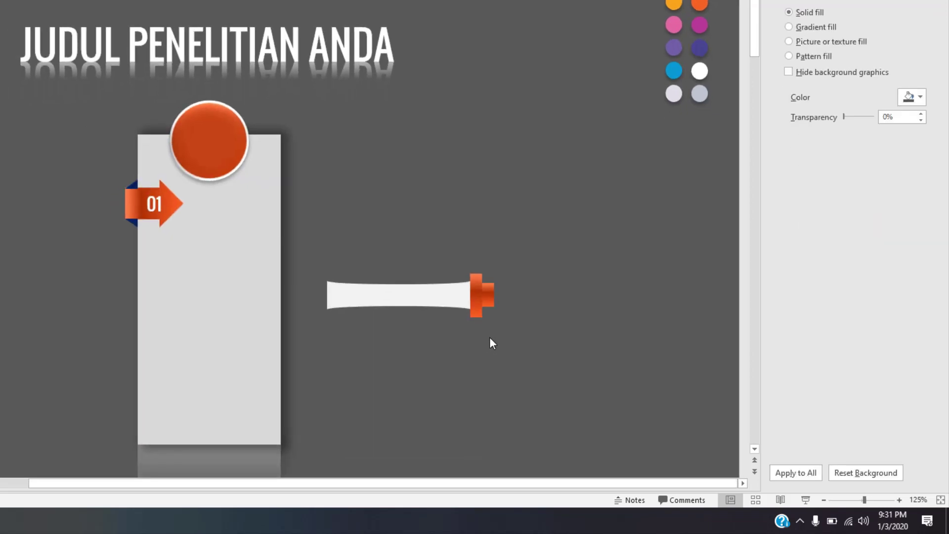
{"action": "left_click", "coordinate": [477, 281]}
{"action": "left_click", "coordinate": [492, 296], "text": "shift"}
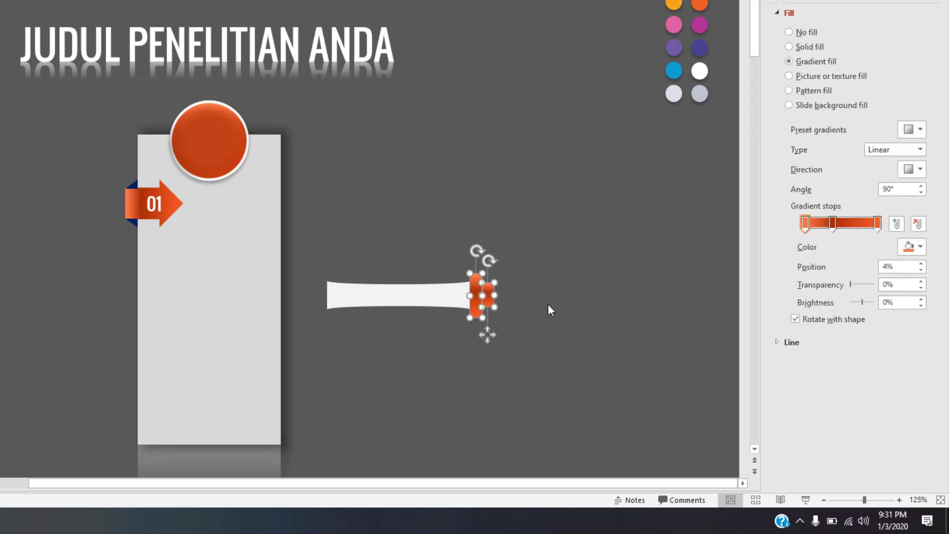
{"action": "key", "text": "ctrl+d"}
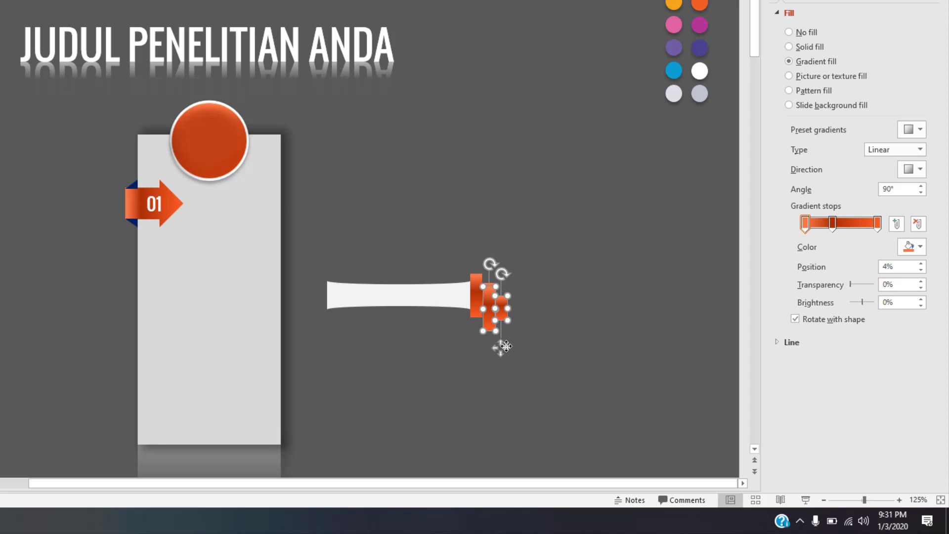
{"action": "left_click_drag", "start_coordinate": [505, 346], "coordinate": [551, 351]}
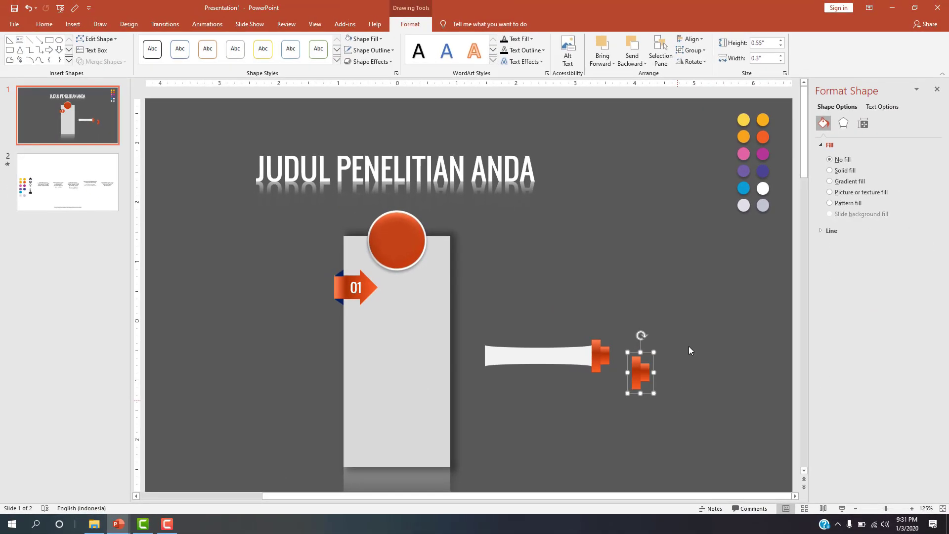
{"action": "left_click", "coordinate": [692, 61]}
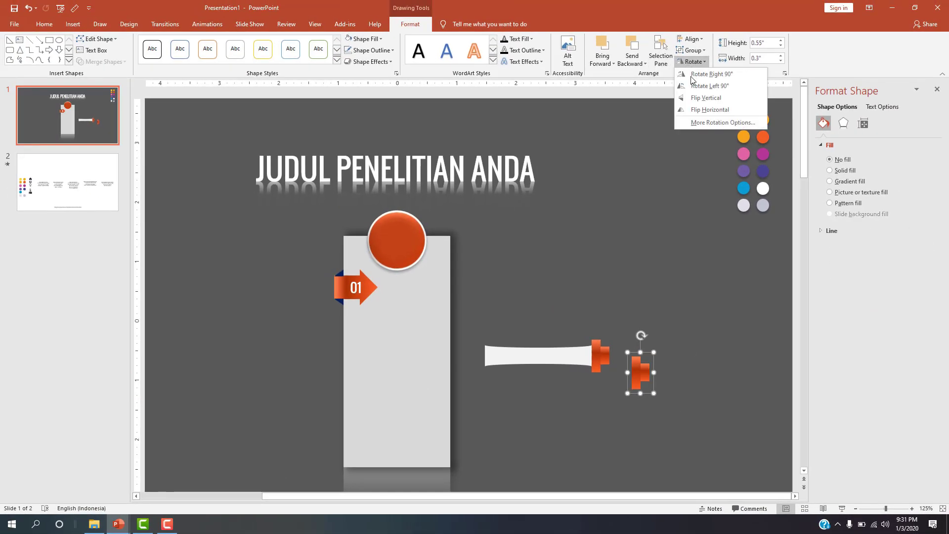
{"action": "left_click", "coordinate": [691, 113]}
{"action": "left_click_drag", "start_coordinate": [640, 372], "coordinate": [484, 359]}
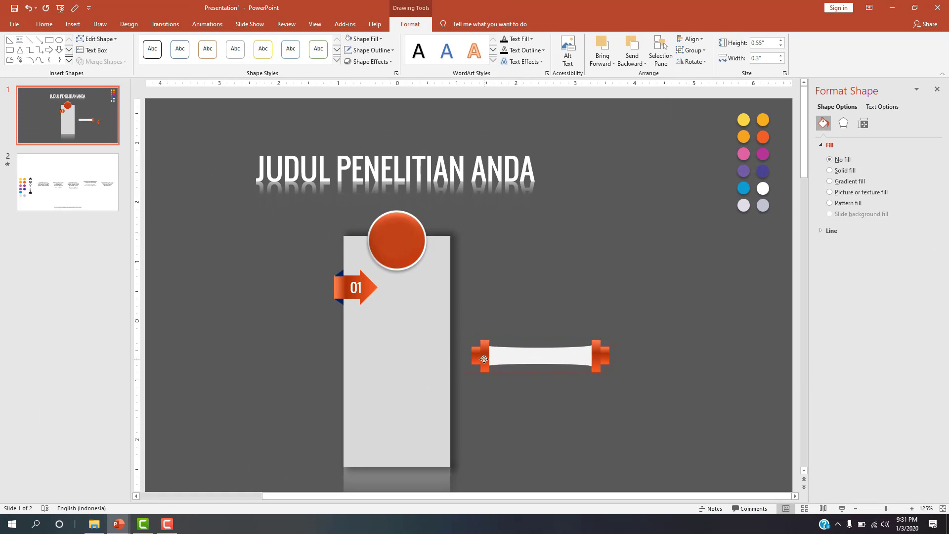
{"action": "left_click", "coordinate": [682, 374]}
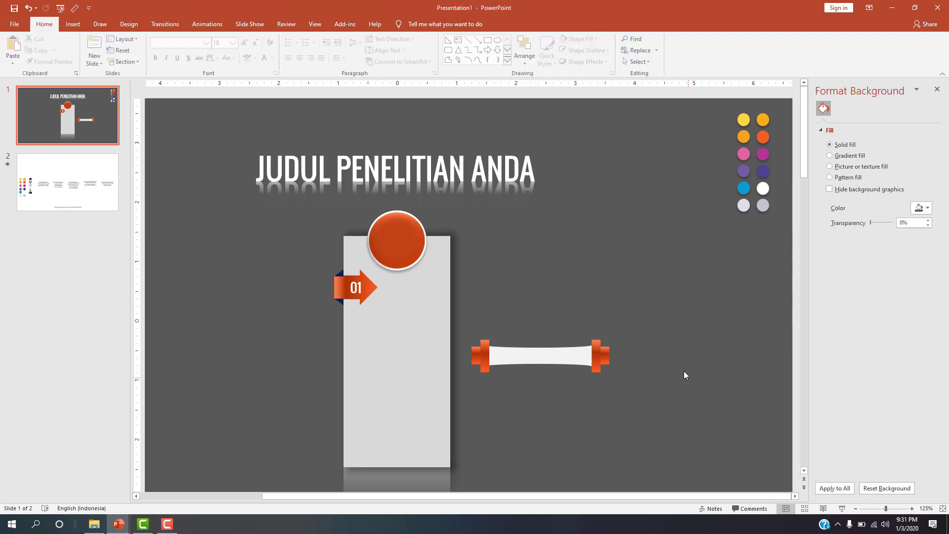
Give the bar a gradient fill with both end stops eyedropped from the panel's light grey
{"action": "left_click", "coordinate": [540, 356]}
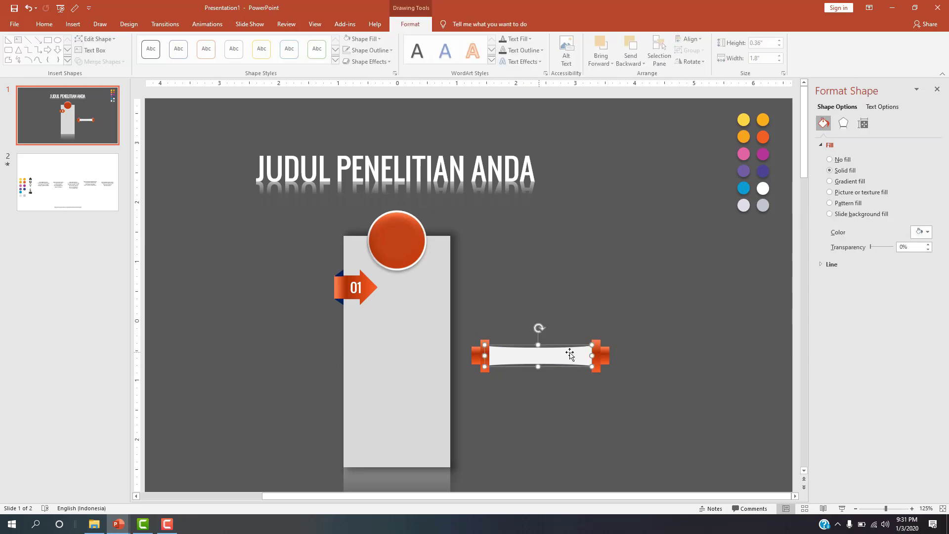
{"action": "left_click", "coordinate": [830, 181]}
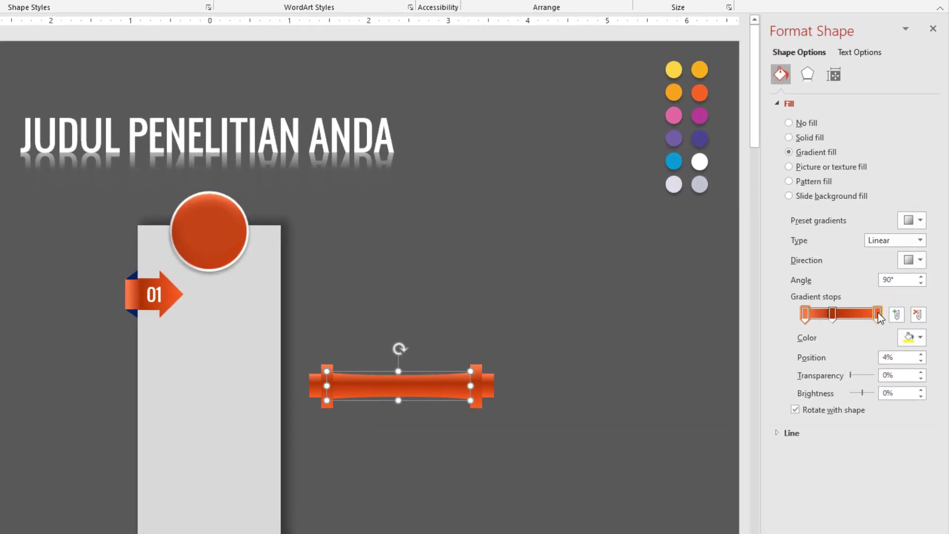
{"action": "left_click", "coordinate": [877, 314]}
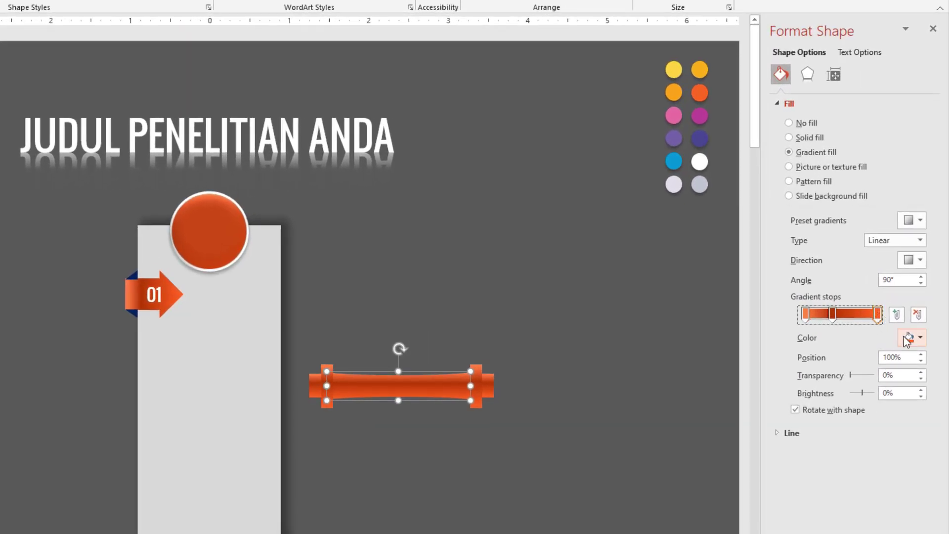
{"action": "left_click", "coordinate": [916, 341]}
{"action": "left_click", "coordinate": [836, 492]}
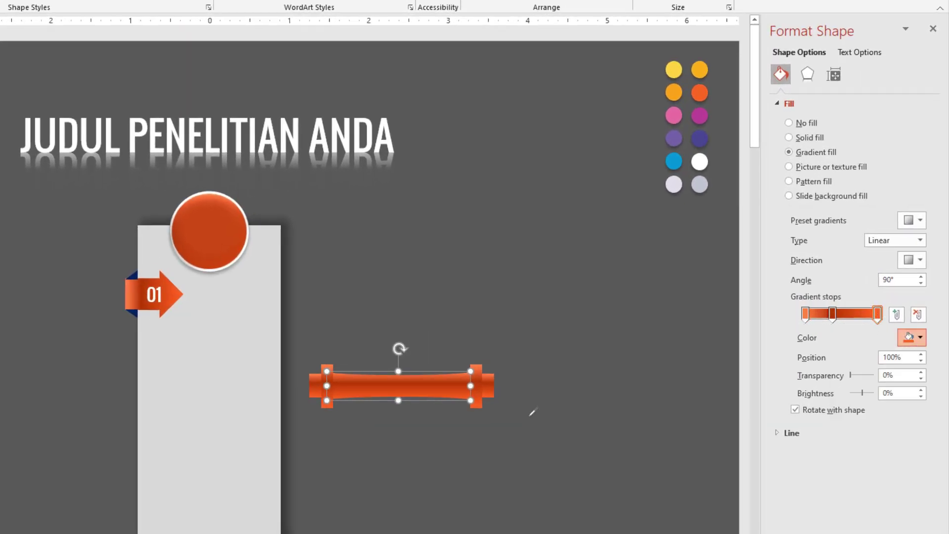
{"action": "left_click", "coordinate": [252, 314]}
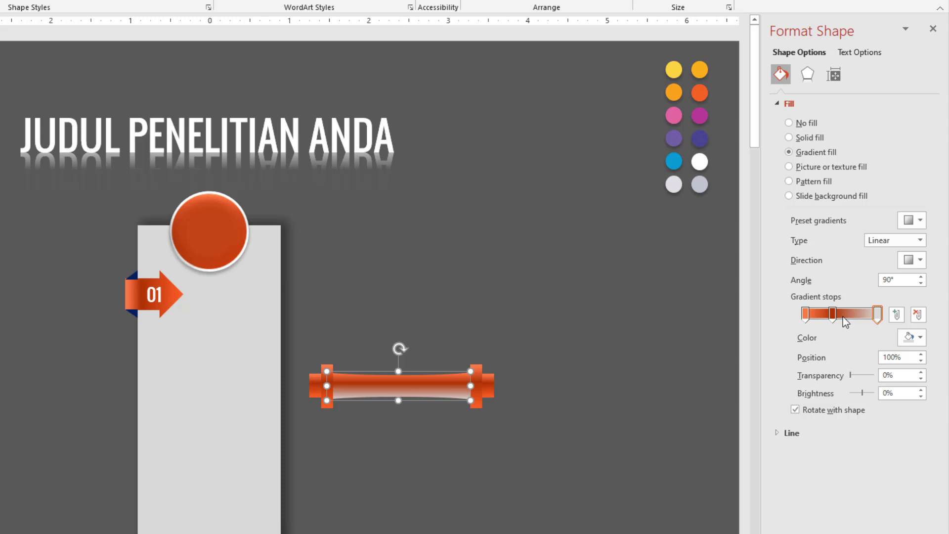
{"action": "left_click", "coordinate": [810, 314]}
{"action": "left_click", "coordinate": [914, 338]}
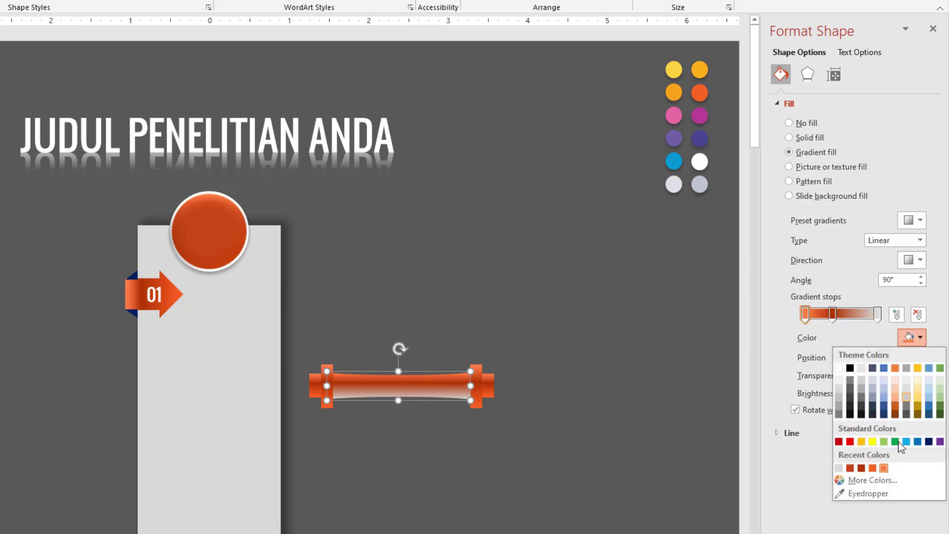
{"action": "left_click", "coordinate": [866, 492]}
{"action": "left_click", "coordinate": [259, 314]}
Set the middle stop to mid grey 134 at 63%, then select the bar with its caps
{"action": "left_click", "coordinate": [832, 313]}
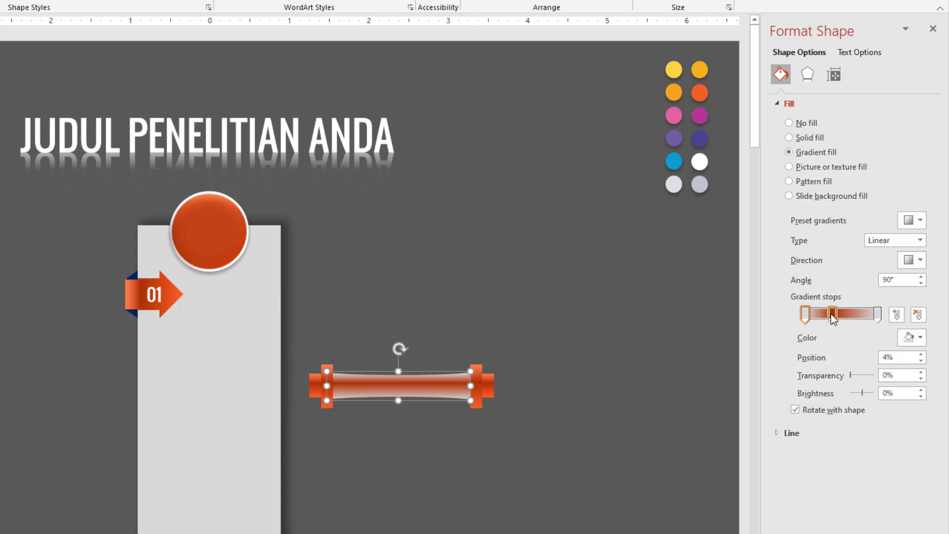
{"action": "left_click", "coordinate": [915, 337]}
{"action": "left_click", "coordinate": [839, 467]}
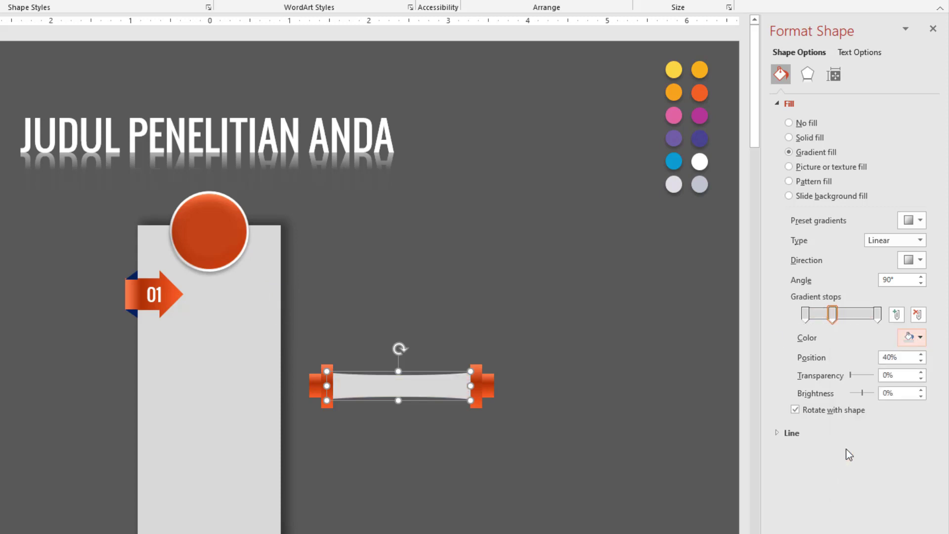
{"action": "left_click", "coordinate": [915, 337]}
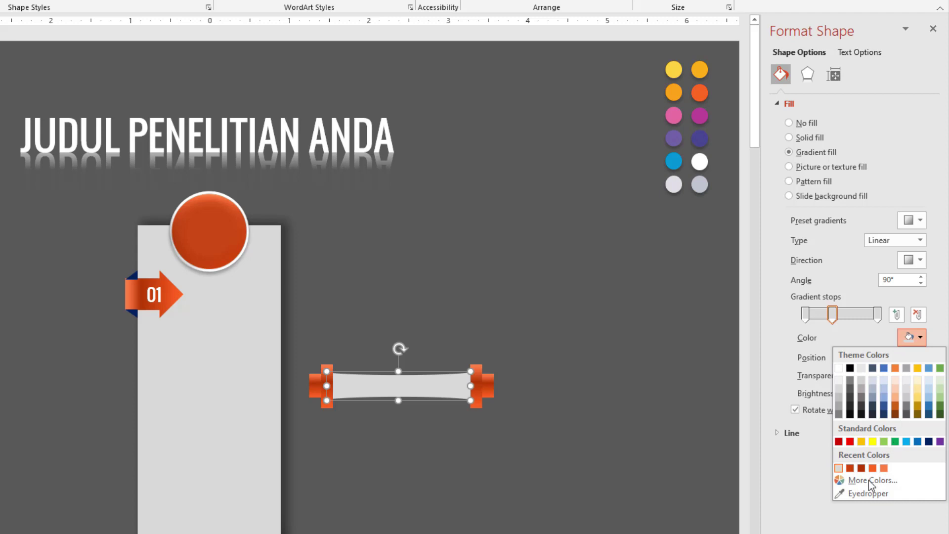
{"action": "left_click", "coordinate": [852, 479]}
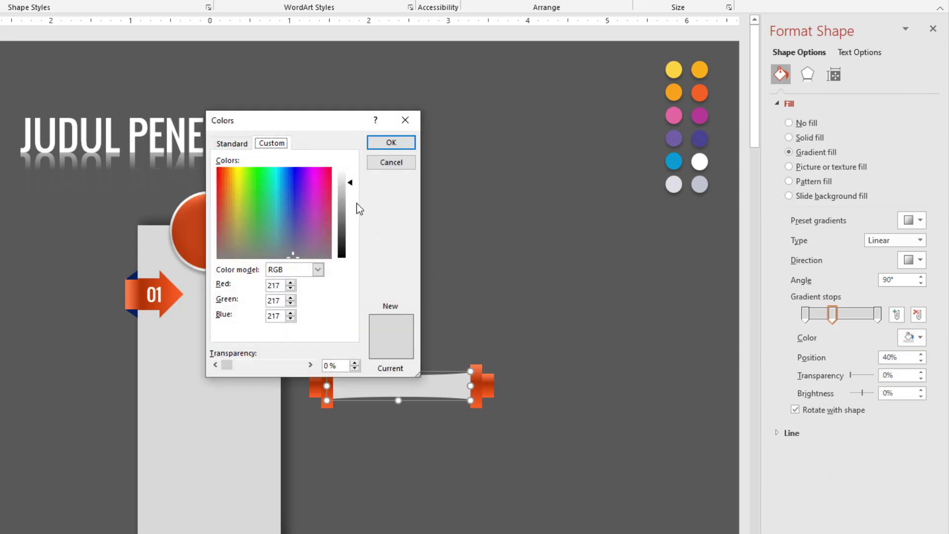
{"action": "left_click_drag", "start_coordinate": [350, 188], "coordinate": [350, 210]}
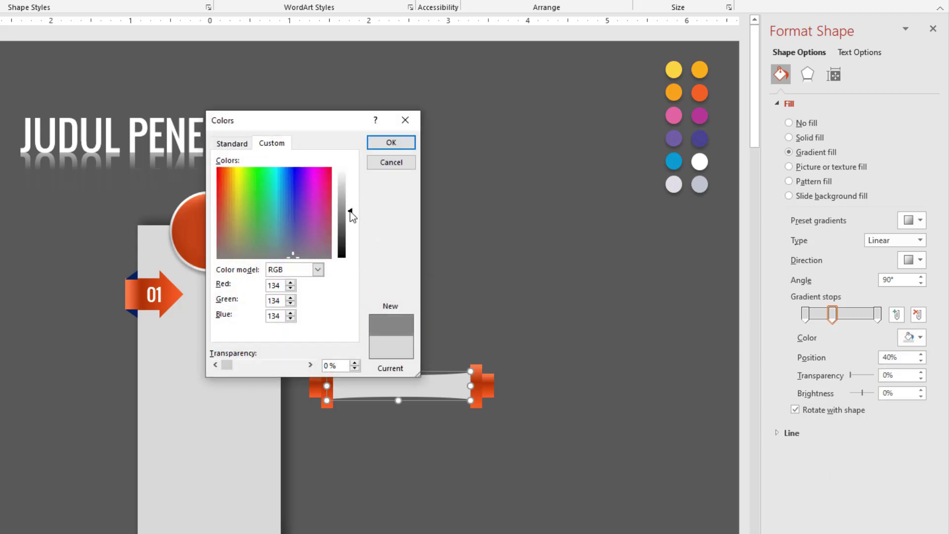
{"action": "left_click", "coordinate": [398, 146]}
{"action": "left_click", "coordinate": [573, 355]}
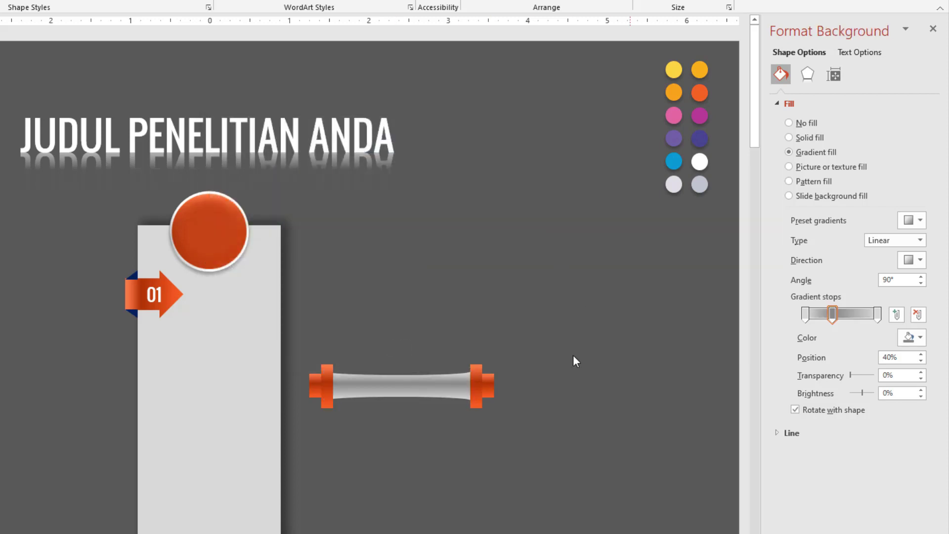
{"action": "left_click", "coordinate": [447, 390]}
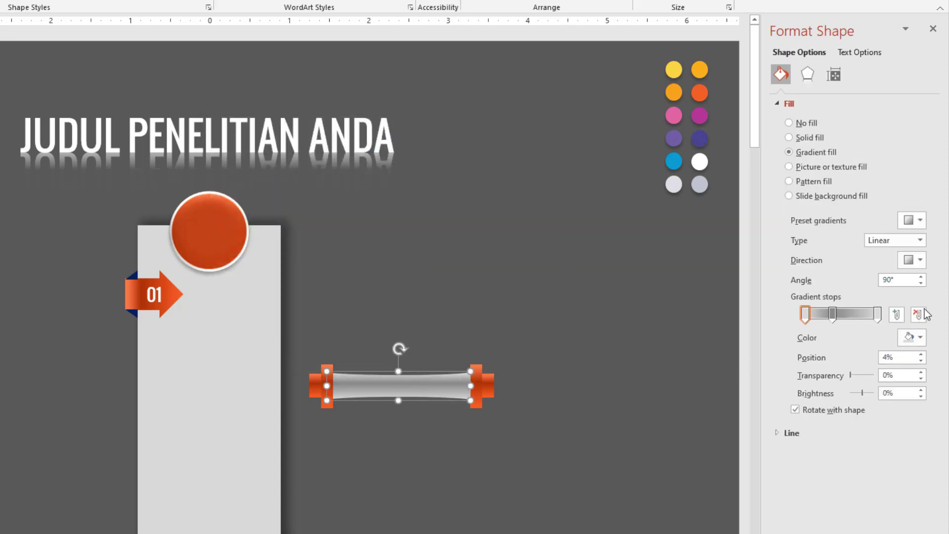
{"action": "left_click_drag", "start_coordinate": [834, 316], "coordinate": [851, 314]}
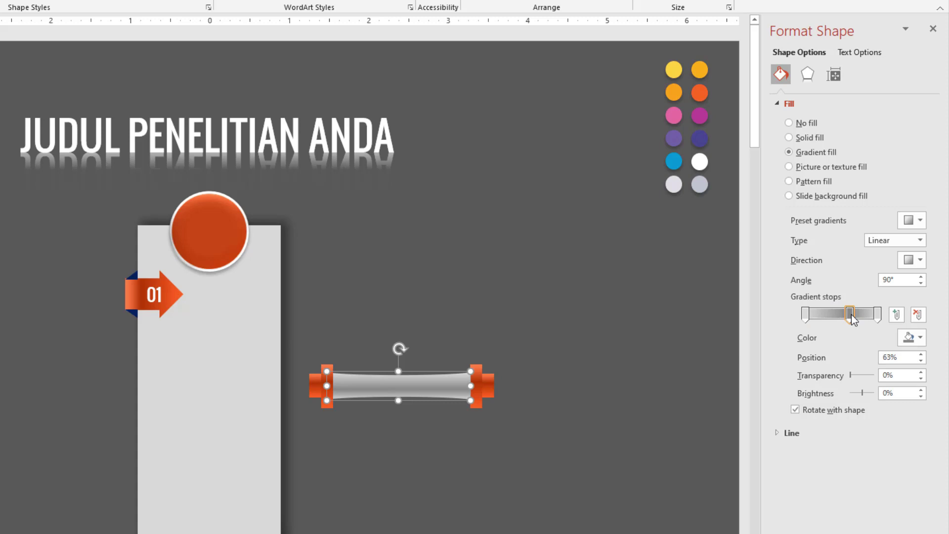
{"action": "left_click", "coordinate": [644, 367]}
{"action": "left_click_drag", "start_coordinate": [570, 431], "coordinate": [292, 336]}
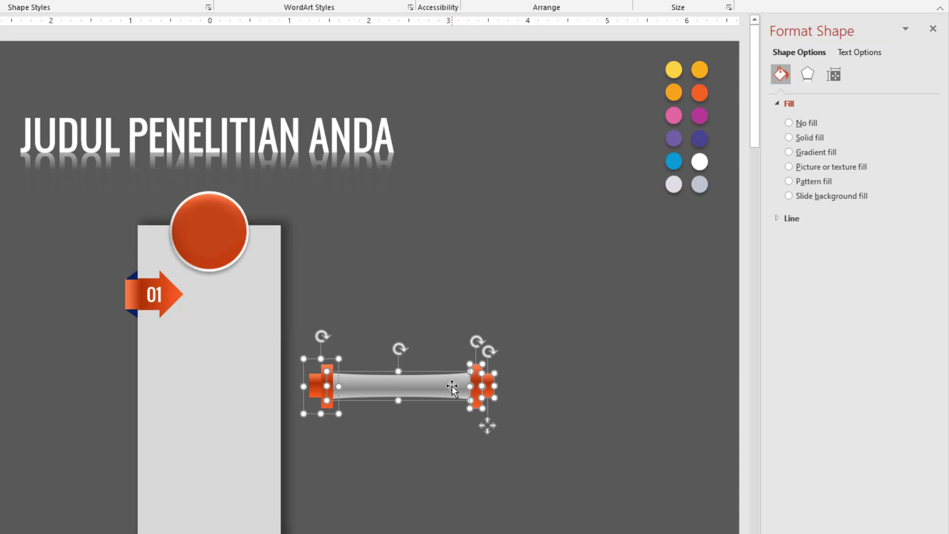
Group the bar and end caps and centre the group along the panel's bottom
{"action": "key", "text": "ctrl+g"}
{"action": "mouse_move", "coordinate": [441, 390]}
{"action": "left_mouse_down"}
{"action": "mouse_move", "coordinate": [451, 459]}
{"action": "mouse_move", "coordinate": [398, 459]}
{"action": "left_mouse_up"}
{"action": "scroll", "coordinate": [542, 381], "scroll_direction": "down", "scroll_amount": 2}
{"action": "left_click_drag", "start_coordinate": [434, 398], "coordinate": [436, 395]}
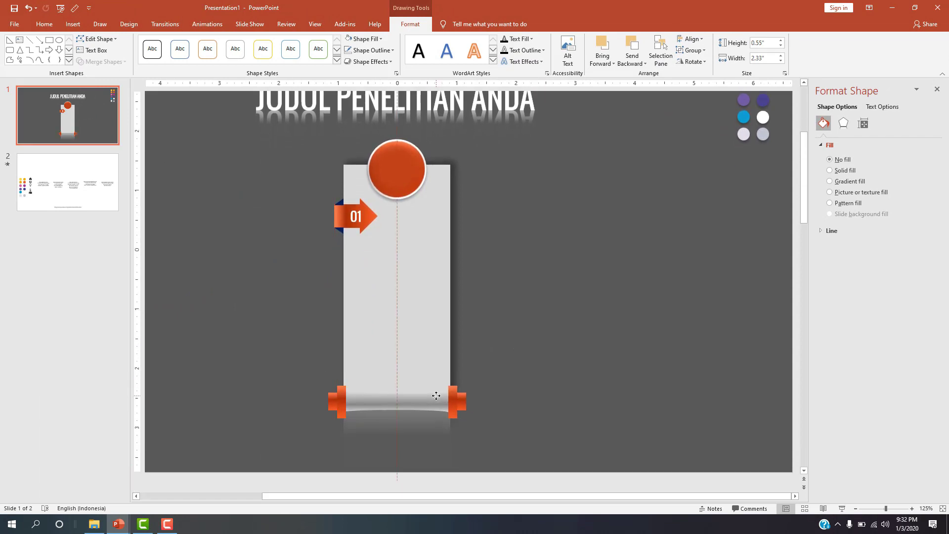
{"action": "left_click", "coordinate": [531, 379]}
{"action": "left_click", "coordinate": [441, 399]}
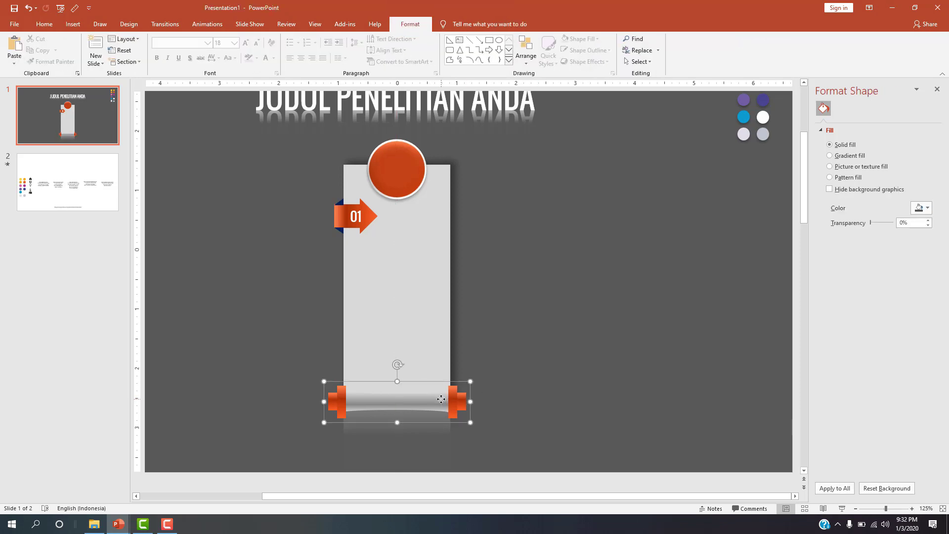
Apply the Offset: Top outer shadow preset to the grouped bar
{"action": "left_click", "coordinate": [845, 123]}
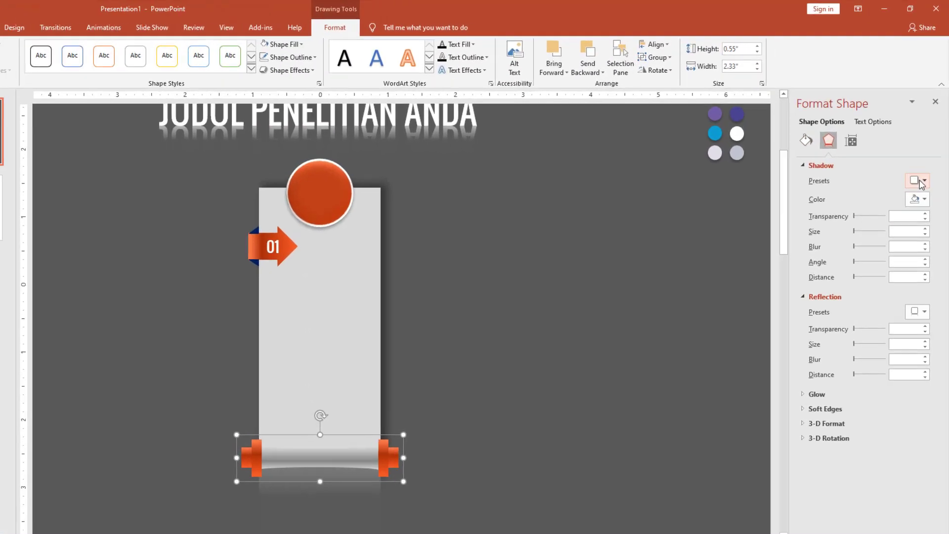
{"action": "left_click", "coordinate": [919, 157]}
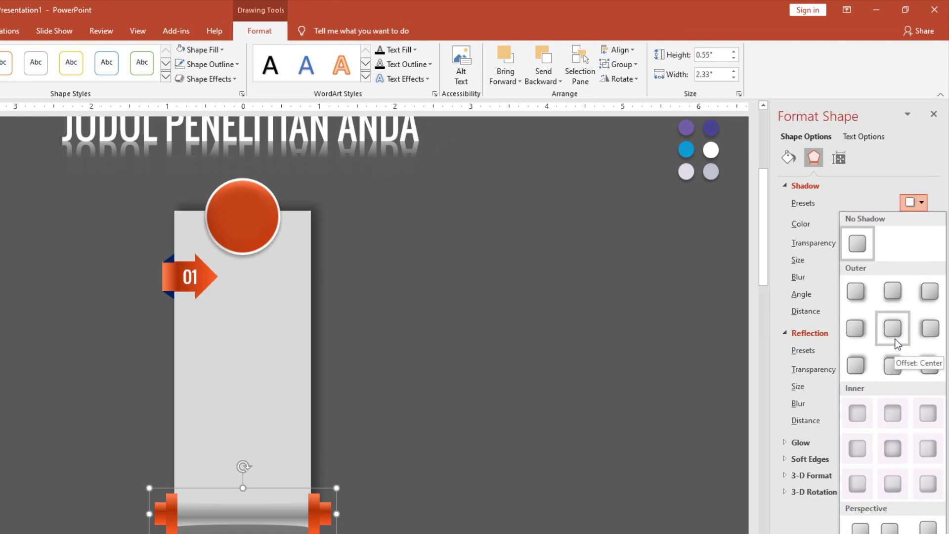
{"action": "left_click", "coordinate": [892, 366]}
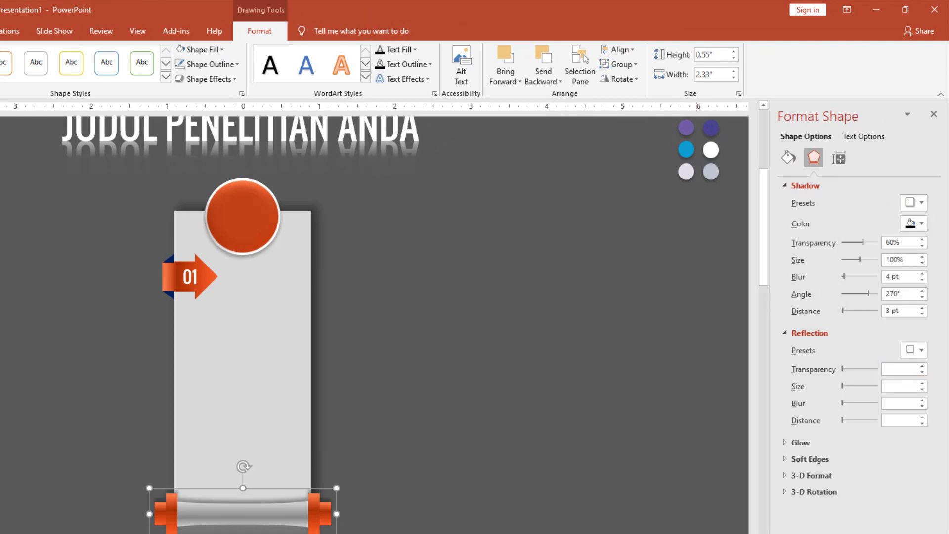
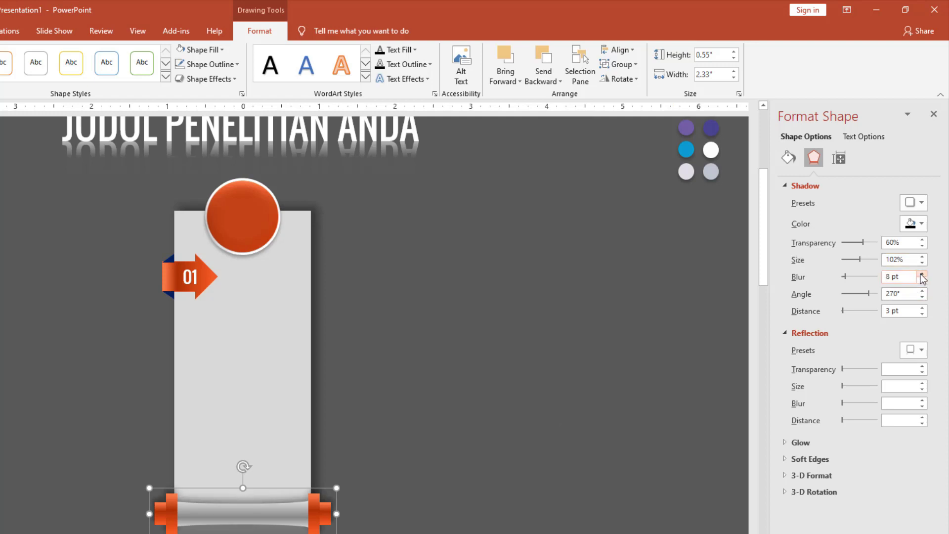
Deselect the bottom roller, leaving its 102% size, 8 pt blur drop shadow in place
{"action": "left_click", "coordinate": [507, 359]}
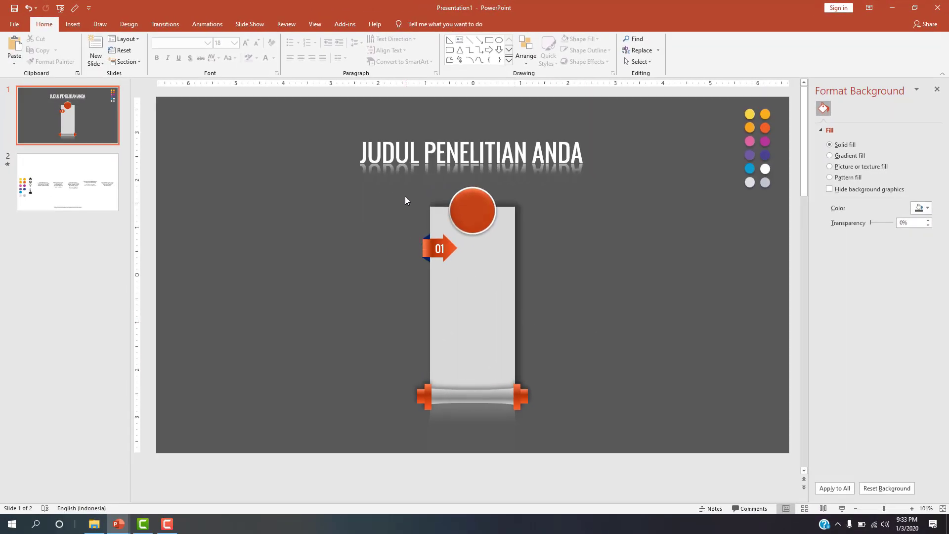
Bring the five icons from slide 2 onto the title slide's right edge
{"action": "left_click", "coordinate": [97, 191]}
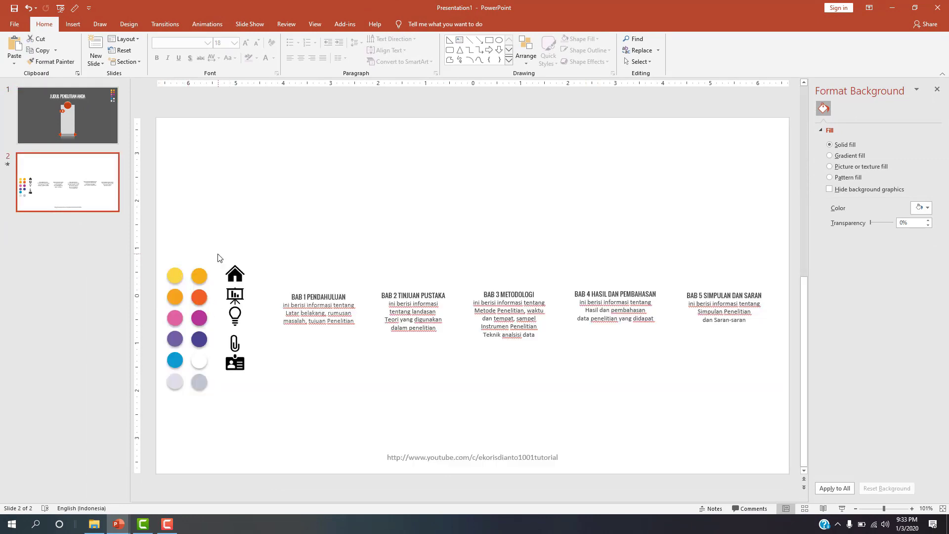
{"action": "left_click_drag", "start_coordinate": [217, 257], "coordinate": [266, 386]}
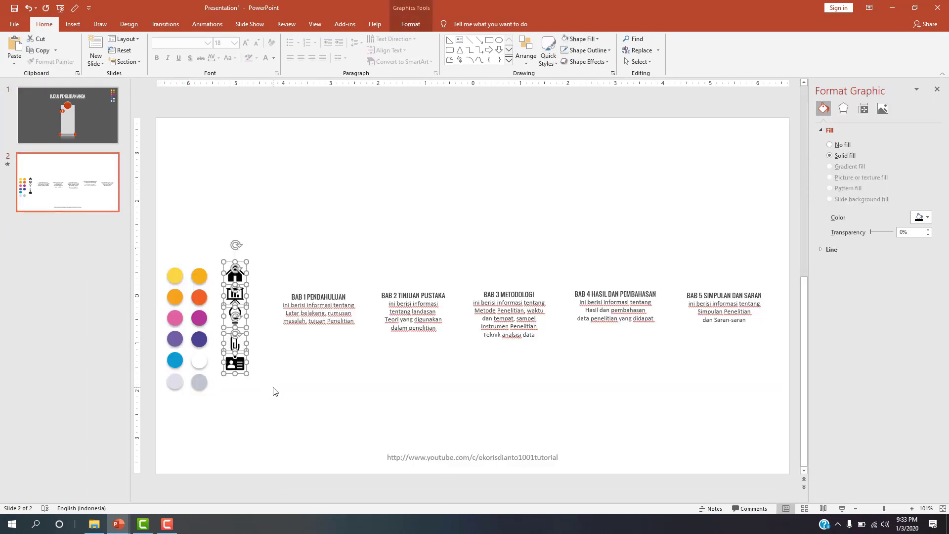
{"action": "left_click", "coordinate": [68, 114]}
{"action": "left_click", "coordinate": [602, 347]}
{"action": "key", "text": "ctrl+v"}
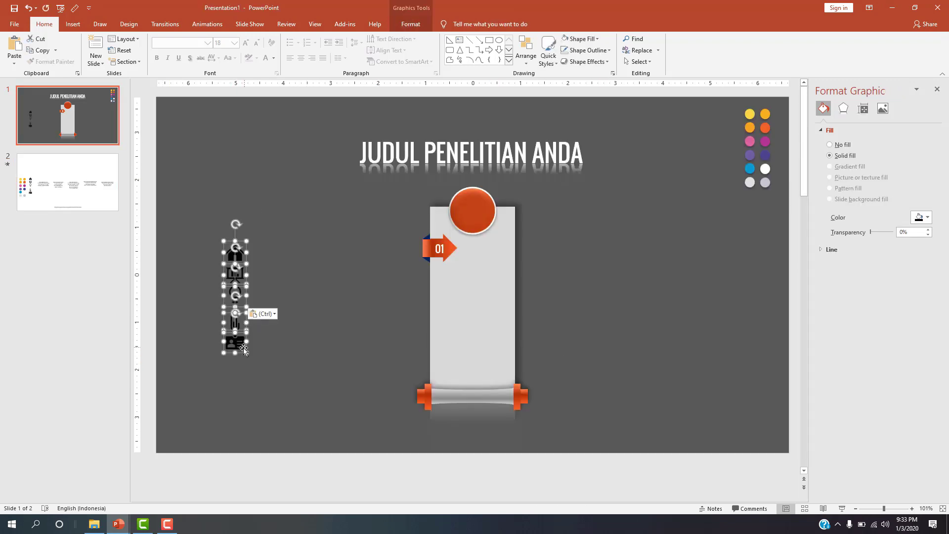
{"action": "left_click_drag", "start_coordinate": [241, 351], "coordinate": [770, 428]}
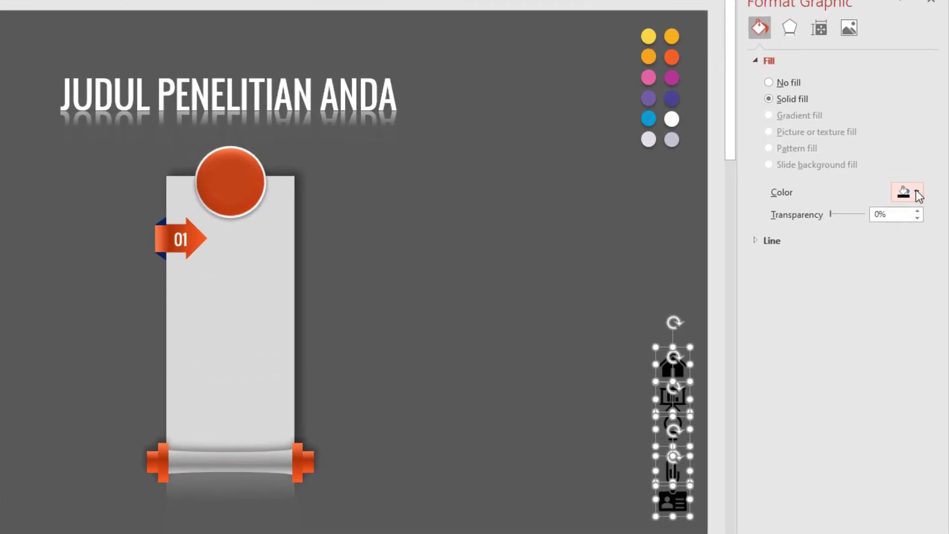
Fill the icons with the banner's light grey and set the house icon in the orange circle
{"action": "left_click", "coordinate": [915, 191]}
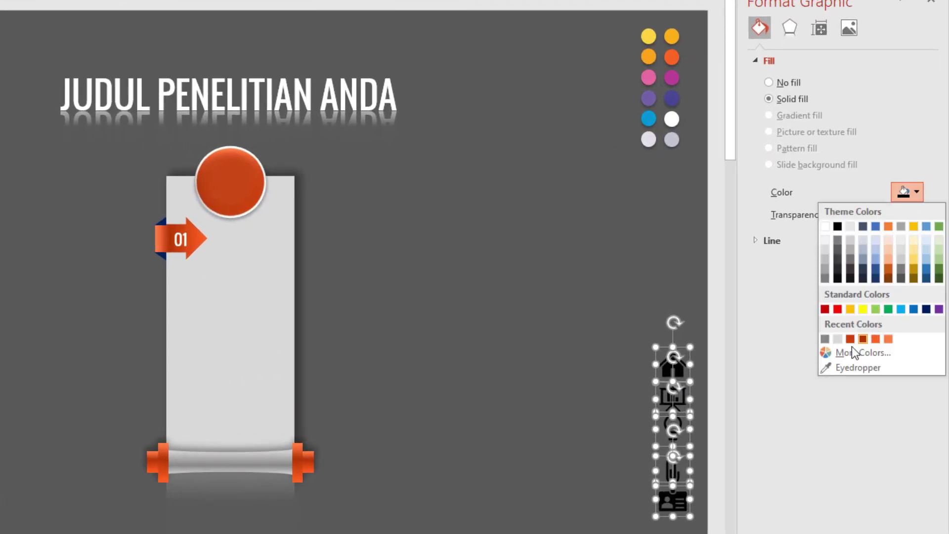
{"action": "left_click", "coordinate": [846, 368]}
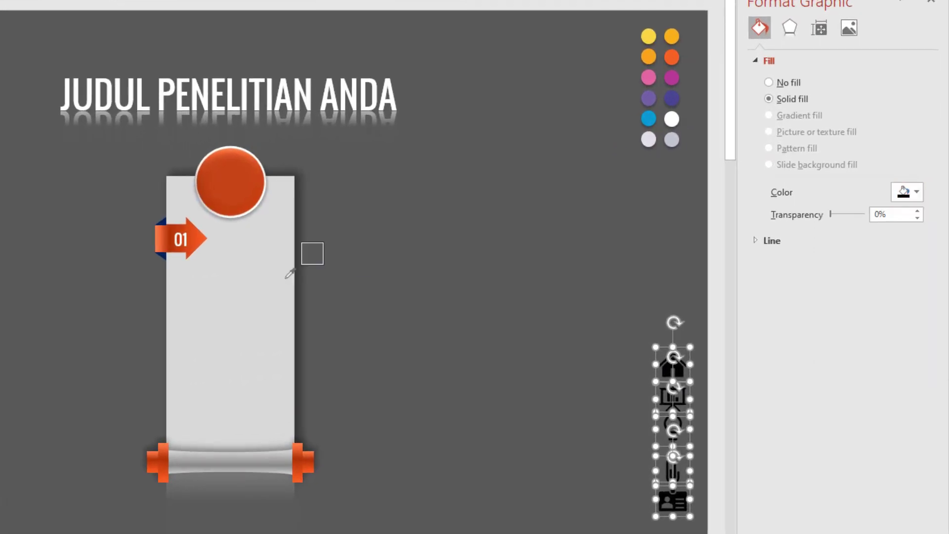
{"action": "left_click", "coordinate": [286, 241]}
{"action": "left_click", "coordinate": [591, 241]}
{"action": "left_click_drag", "start_coordinate": [676, 370], "coordinate": [232, 187]}
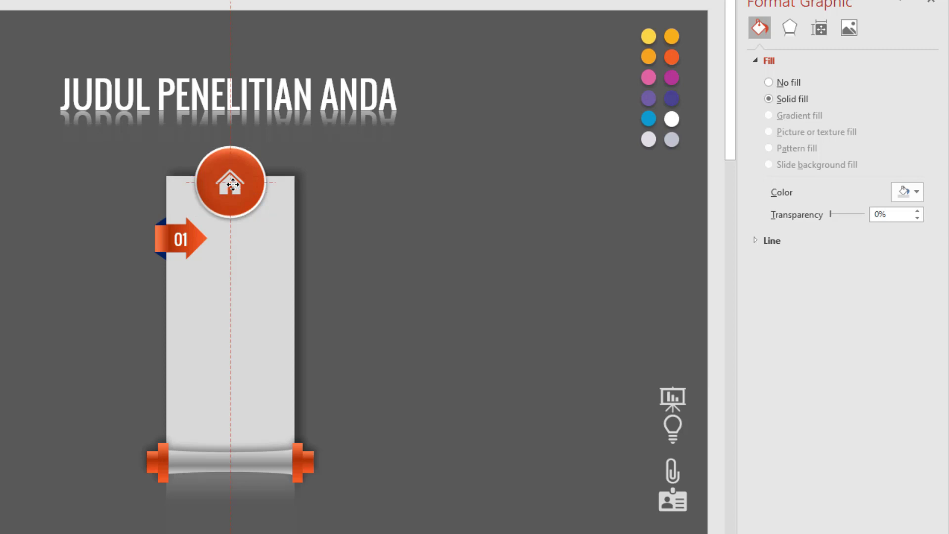
{"action": "left_click", "coordinate": [430, 263]}
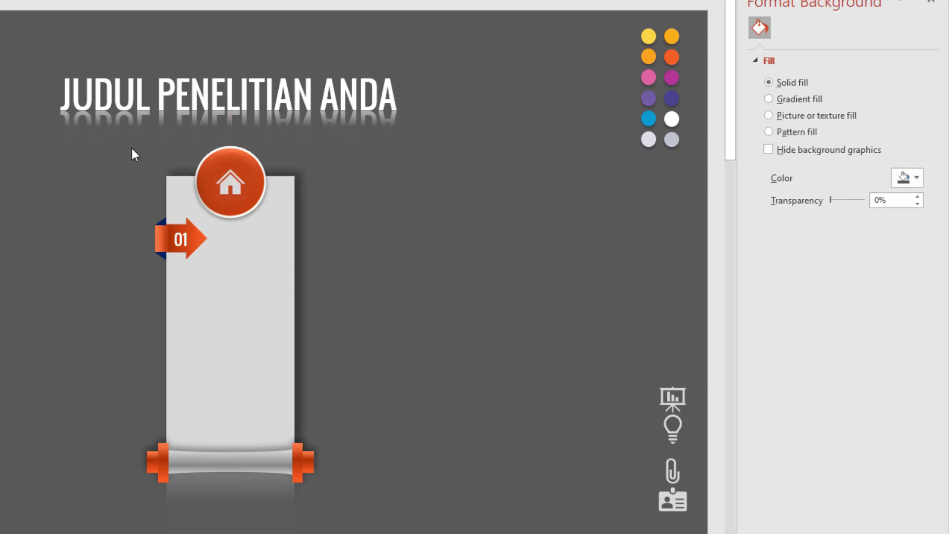
Duplicate the whole scroll banner to the right of the first
{"action": "left_click_drag", "start_coordinate": [126, 141], "coordinate": [377, 514]}
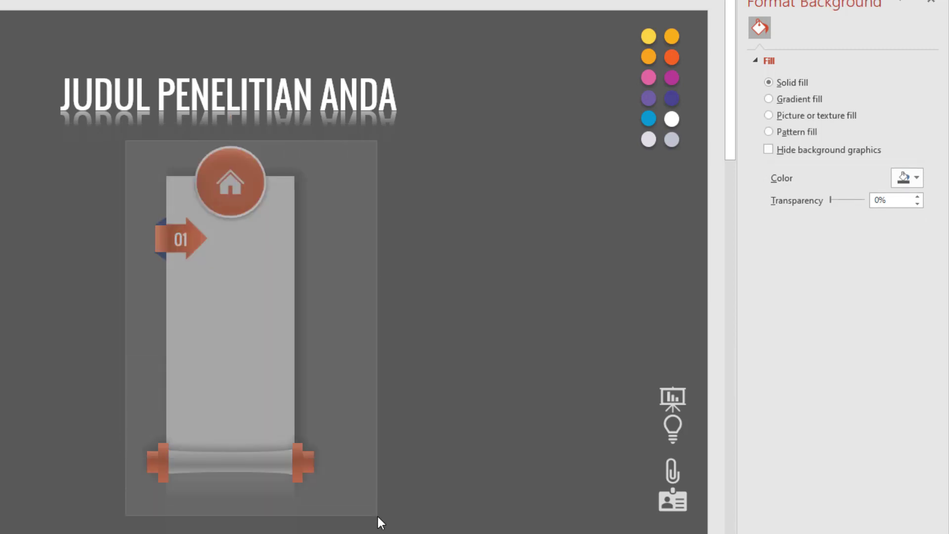
{"action": "left_click_drag", "start_coordinate": [377, 514], "coordinate": [377, 514]}
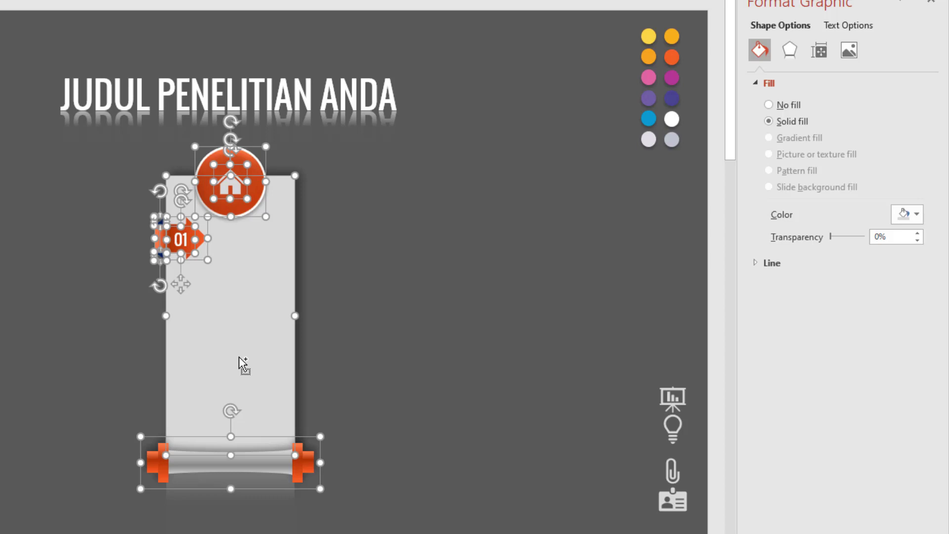
{"action": "left_click_drag", "start_coordinate": [239, 357], "coordinate": [416, 356]}
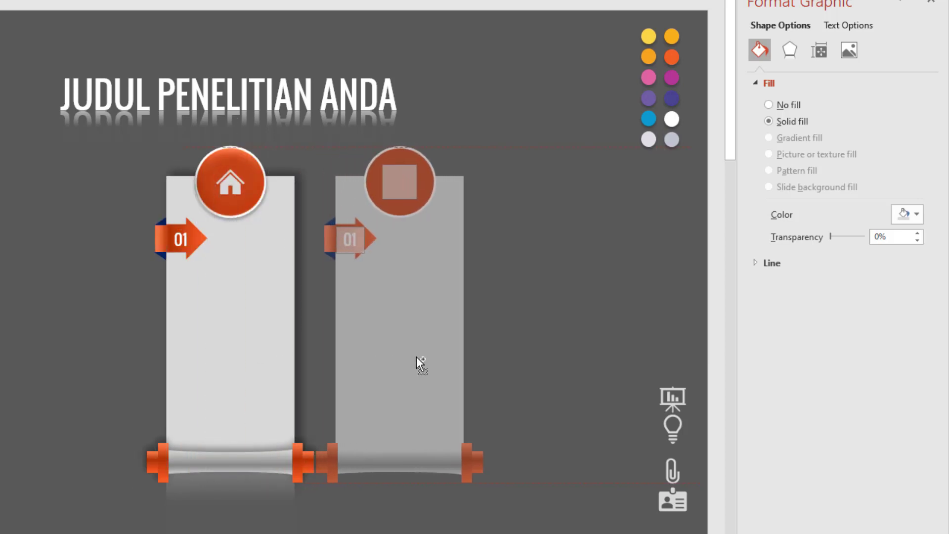
{"action": "left_click", "coordinate": [529, 229]}
Replace the copy's house icon with the presentation-board icon on its orange circle
{"action": "left_click", "coordinate": [405, 185]}
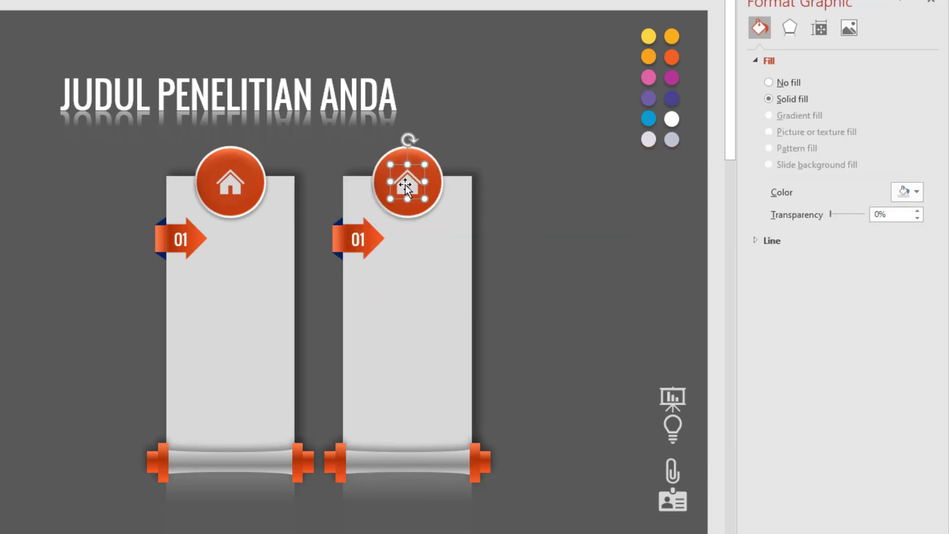
{"action": "key", "text": "Delete"}
{"action": "left_click_drag", "start_coordinate": [677, 408], "coordinate": [529, 229]}
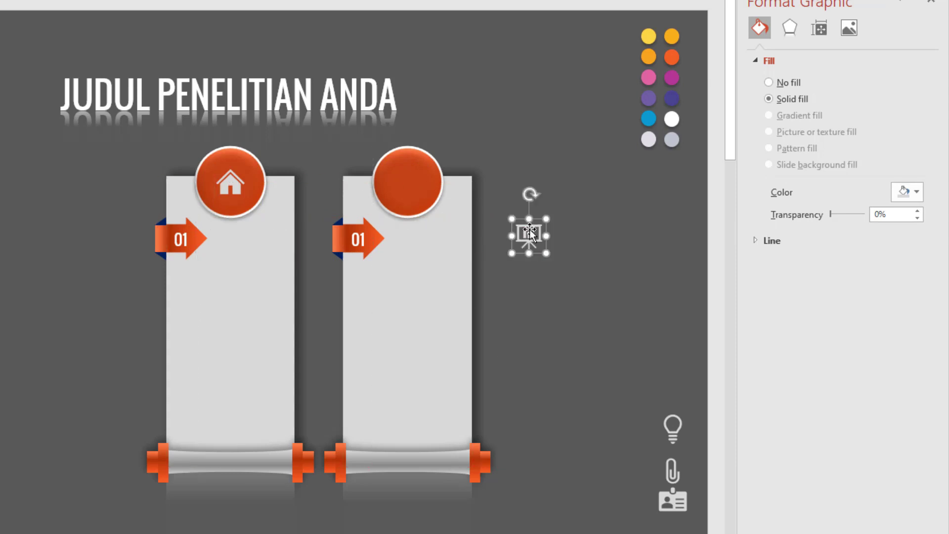
{"action": "right_click", "coordinate": [528, 231]}
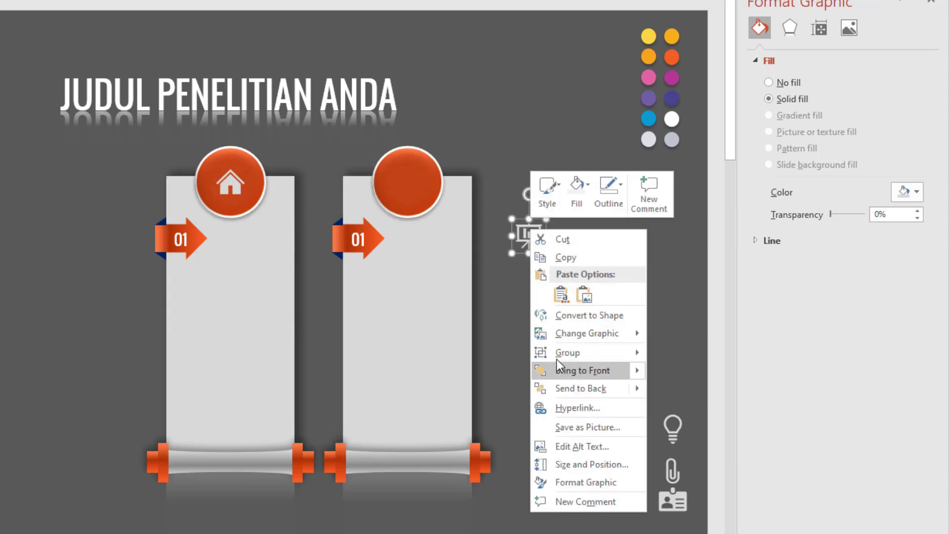
{"action": "left_click", "coordinate": [529, 235]}
{"action": "left_click_drag", "start_coordinate": [529, 236], "coordinate": [411, 186]}
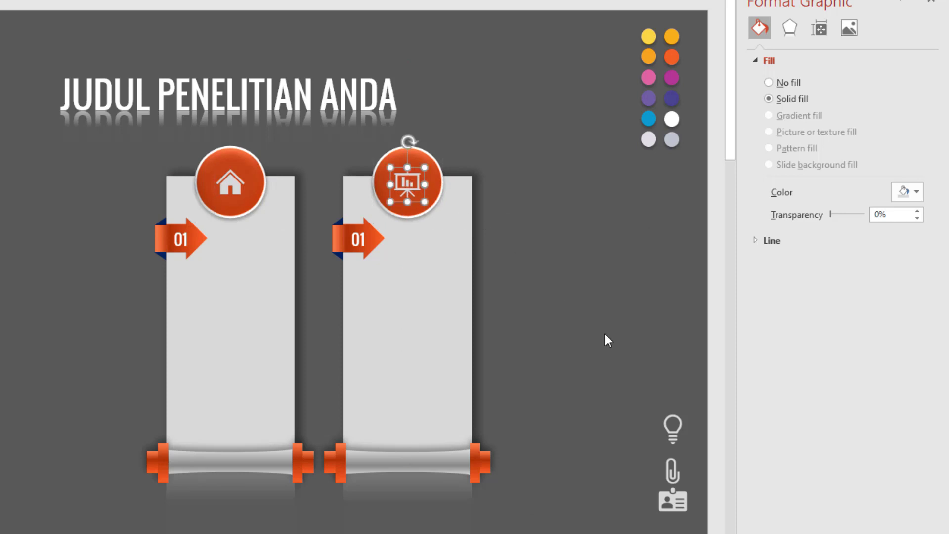
{"action": "left_click", "coordinate": [581, 350]}
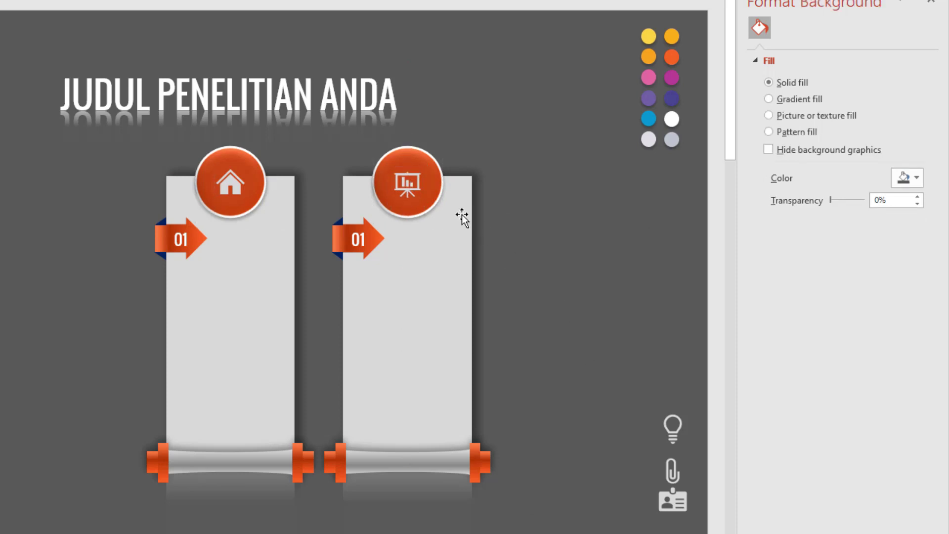
{"action": "left_click", "coordinate": [435, 175]}
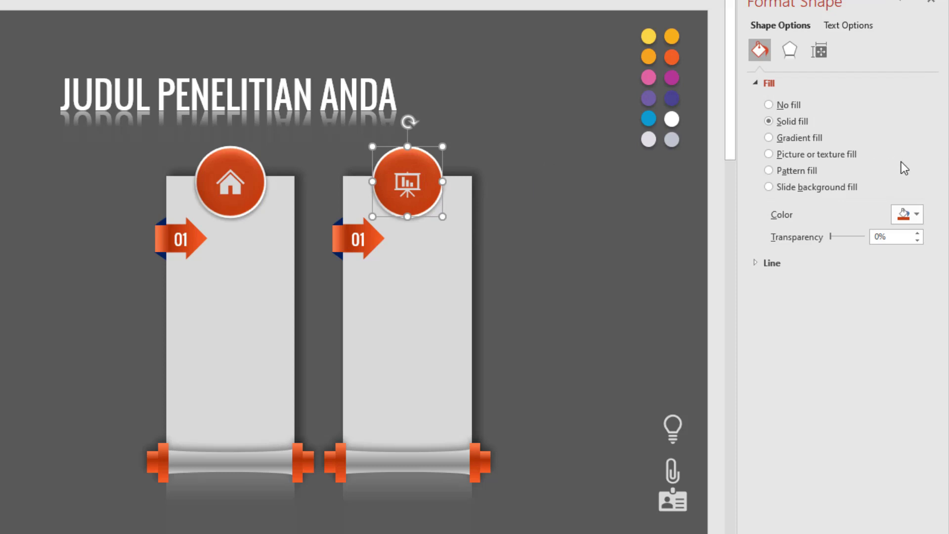
Fill the second banner's circle with the blue sampled from the slide's blue dot
{"action": "left_click", "coordinate": [917, 214]}
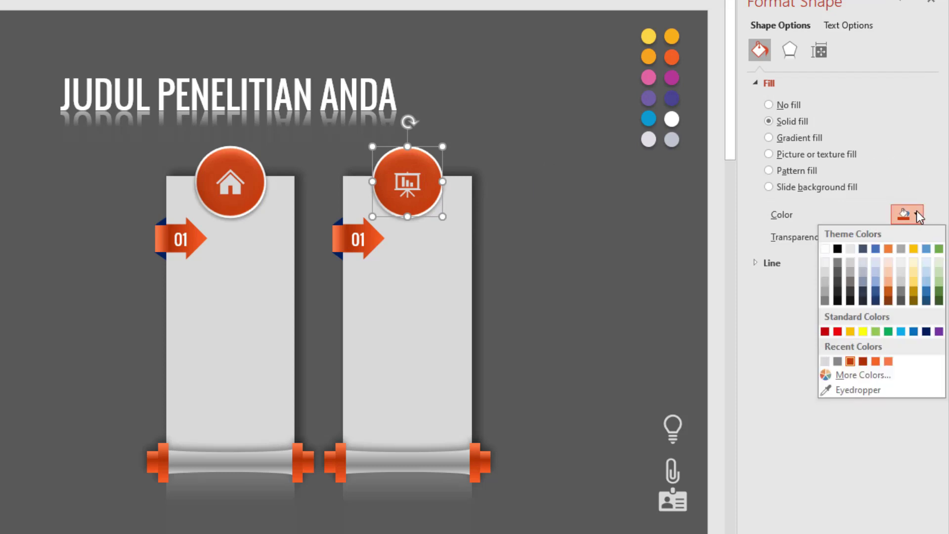
{"action": "left_click", "coordinate": [864, 390]}
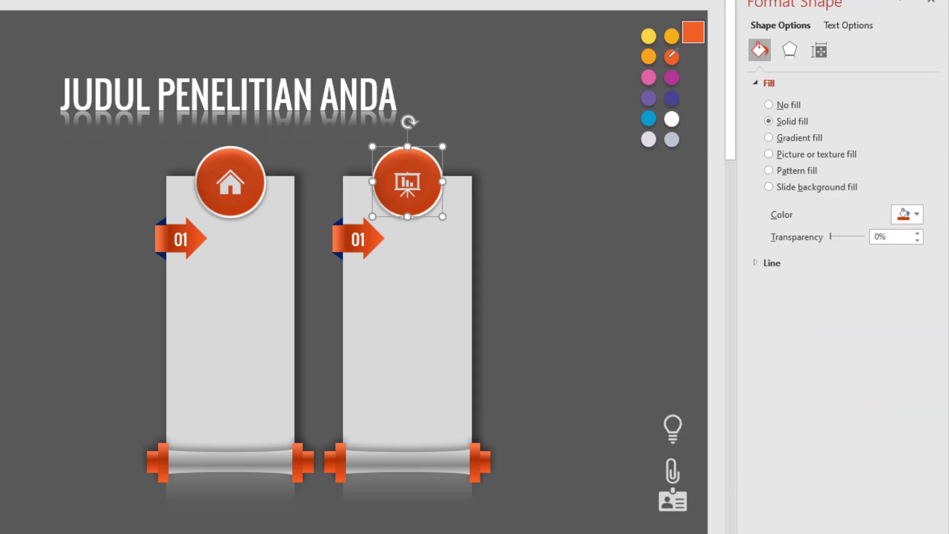
{"action": "left_click", "coordinate": [648, 118]}
{"action": "left_click", "coordinate": [547, 195]}
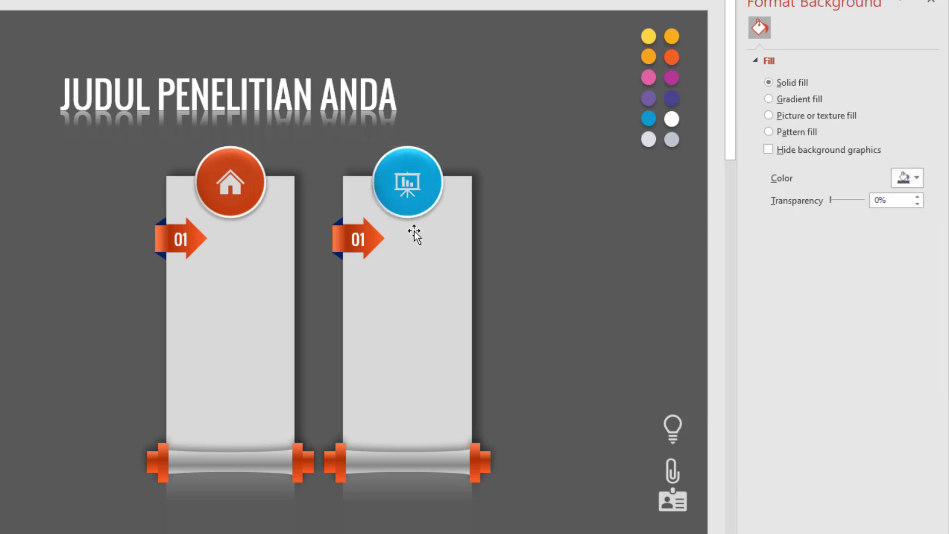
Set the 01 arrow's first and last gradient stops to blue
{"action": "left_click", "coordinate": [375, 239]}
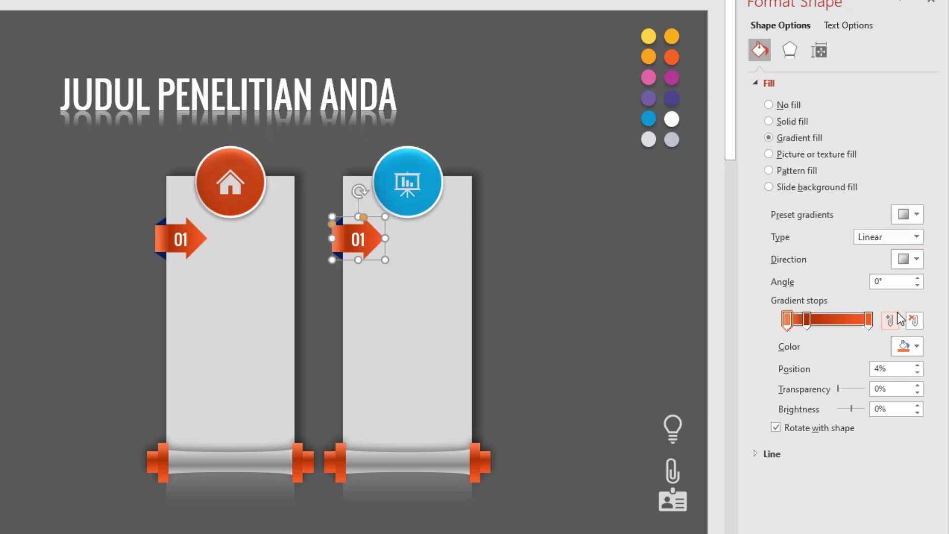
{"action": "left_click", "coordinate": [868, 320]}
{"action": "left_click", "coordinate": [910, 345]}
{"action": "left_click", "coordinate": [829, 490]}
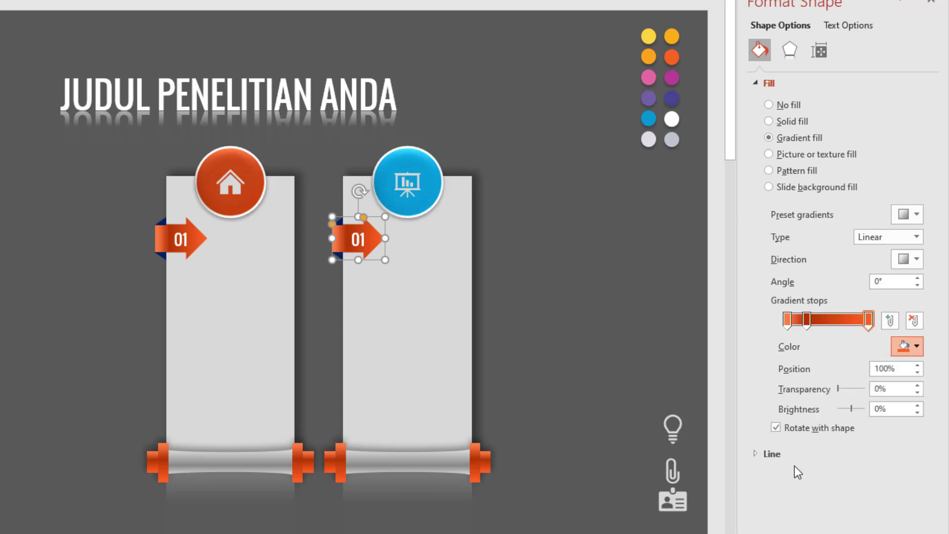
{"action": "left_click", "coordinate": [787, 320]}
{"action": "left_click", "coordinate": [915, 346]}
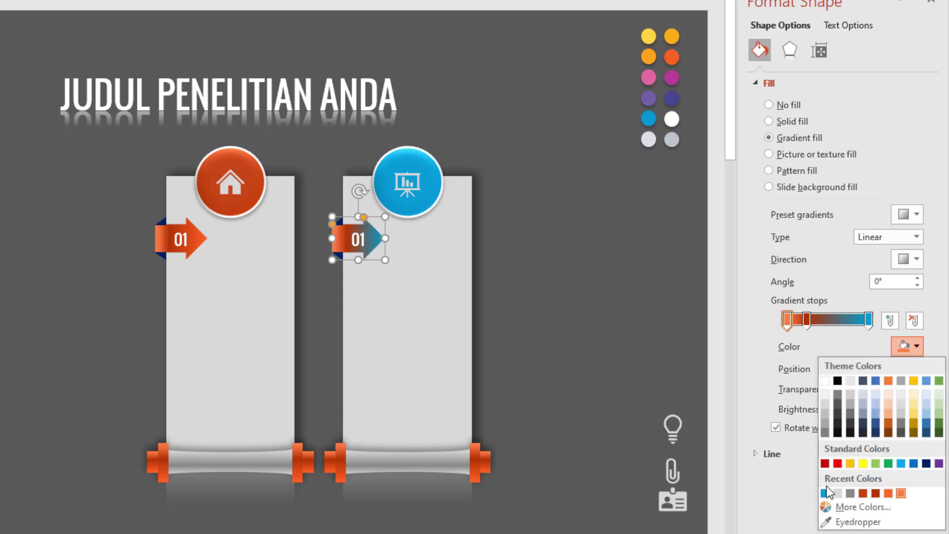
{"action": "left_click", "coordinate": [828, 492]}
Make the arrow's middle gradient stop a darker custom blue
{"action": "left_click", "coordinate": [807, 320]}
{"action": "left_click", "coordinate": [915, 346]}
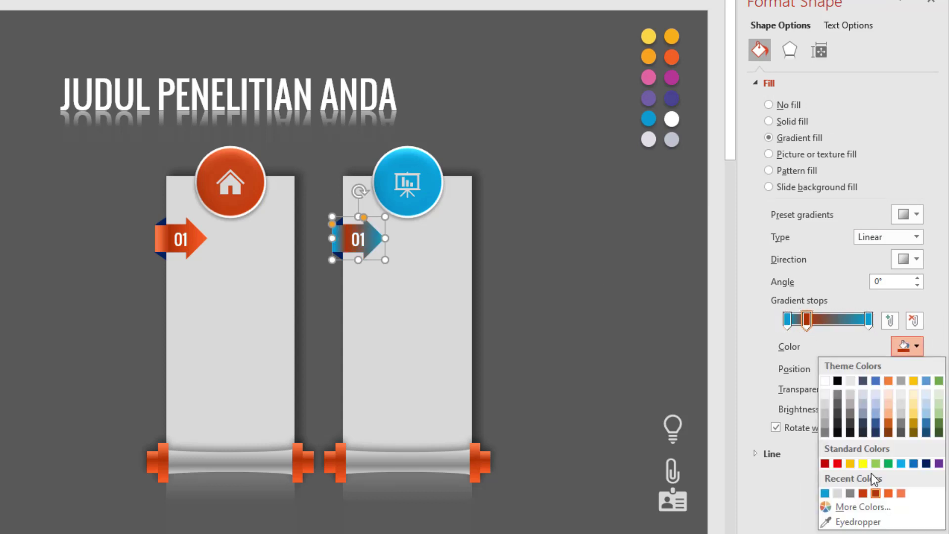
{"action": "left_click", "coordinate": [824, 493]}
{"action": "left_click", "coordinate": [910, 346]}
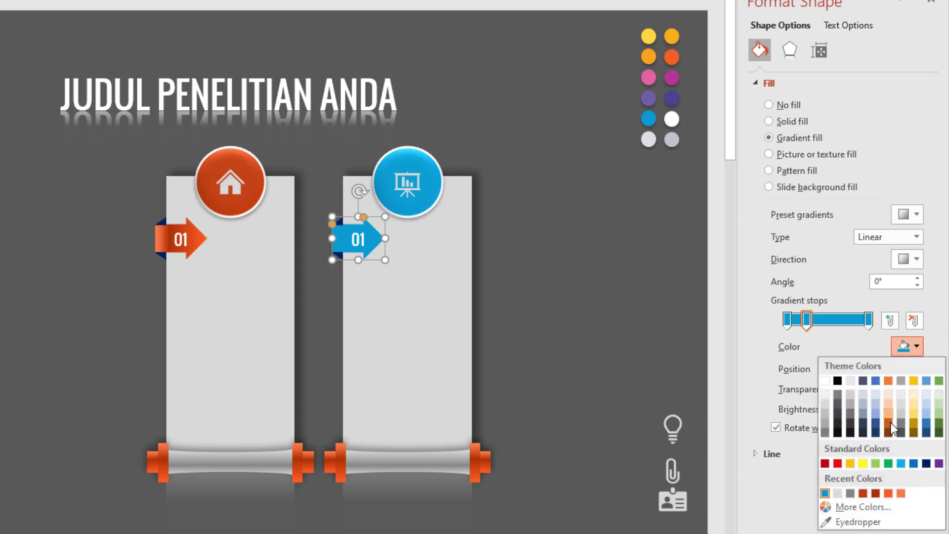
{"action": "left_click", "coordinate": [855, 506]}
{"action": "left_click_drag", "start_coordinate": [272, 212], "coordinate": [278, 233]}
{"action": "left_click", "coordinate": [321, 128]}
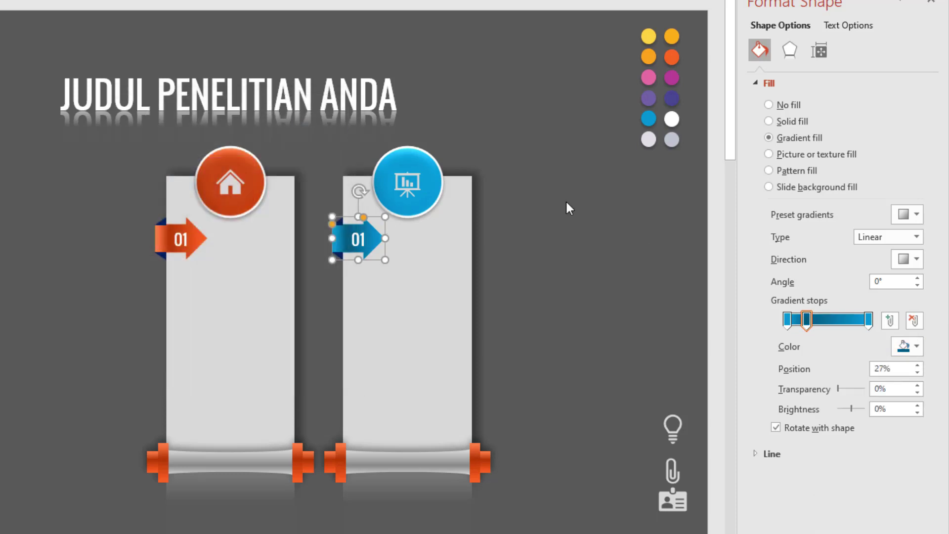
{"action": "left_click", "coordinate": [360, 144]}
{"action": "left_click", "coordinate": [484, 461]}
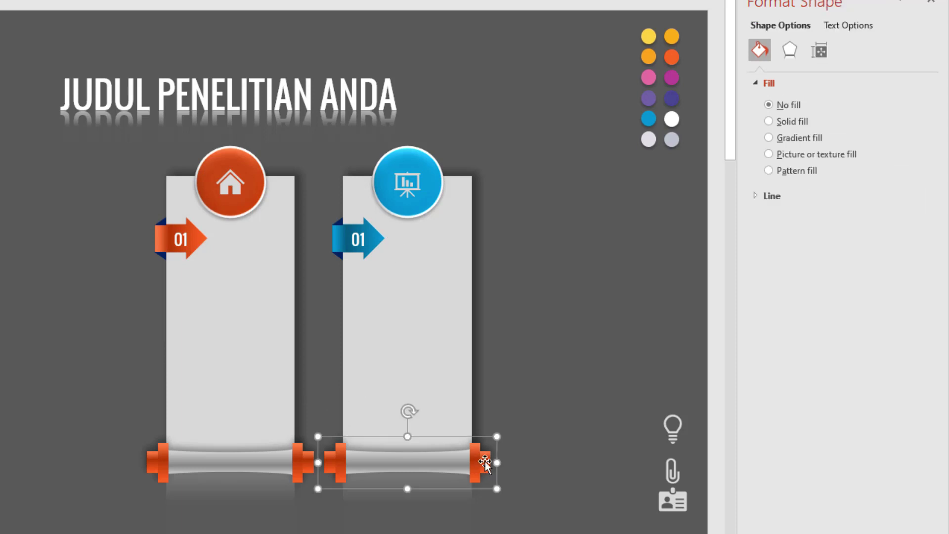
Turn the right end cap's first and last gradient stops blue
{"action": "left_click", "coordinate": [484, 461]}
{"action": "left_click", "coordinate": [867, 320]}
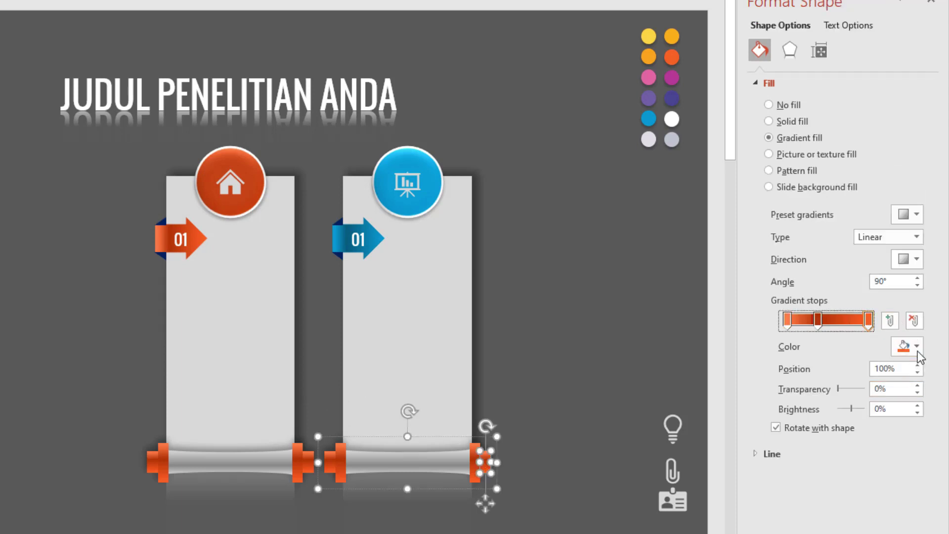
{"action": "left_click", "coordinate": [916, 346]}
{"action": "left_click", "coordinate": [834, 488]}
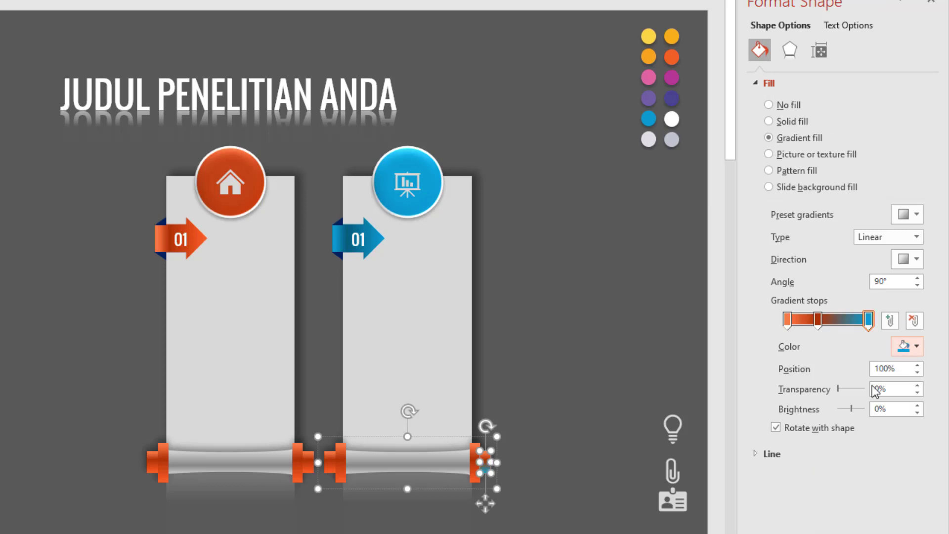
{"action": "left_click", "coordinate": [787, 319]}
{"action": "left_click", "coordinate": [917, 346]}
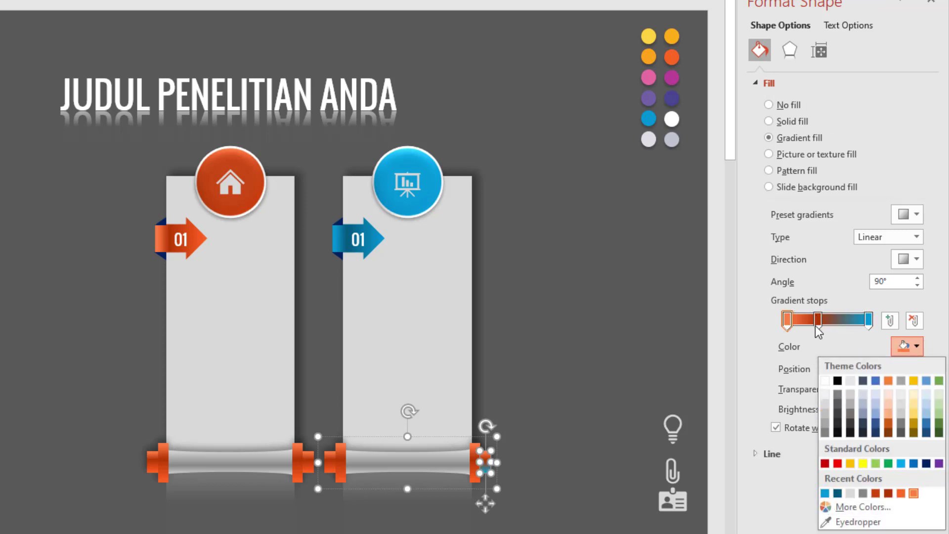
{"action": "left_click", "coordinate": [824, 493]}
Give the end cap's middle gradient stop a darker custom blue
{"action": "left_click", "coordinate": [818, 319]}
{"action": "left_click", "coordinate": [917, 346]}
{"action": "left_click", "coordinate": [824, 493]}
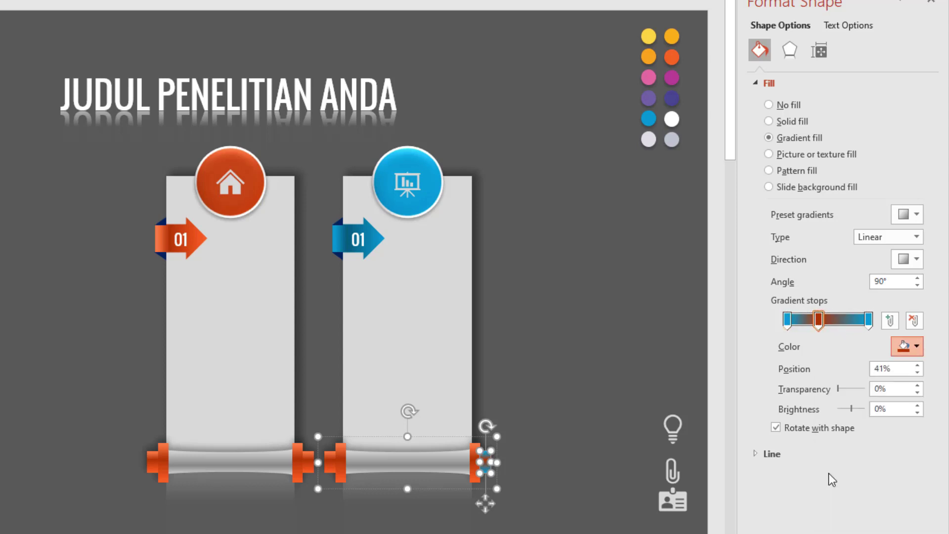
{"action": "left_click", "coordinate": [909, 351]}
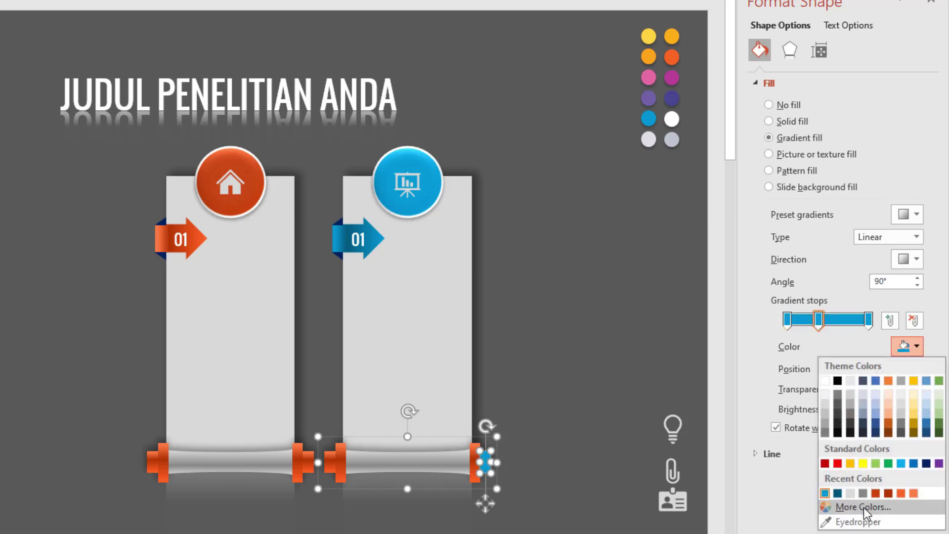
{"action": "left_click", "coordinate": [850, 505]}
{"action": "left_click_drag", "start_coordinate": [273, 218], "coordinate": [277, 227]}
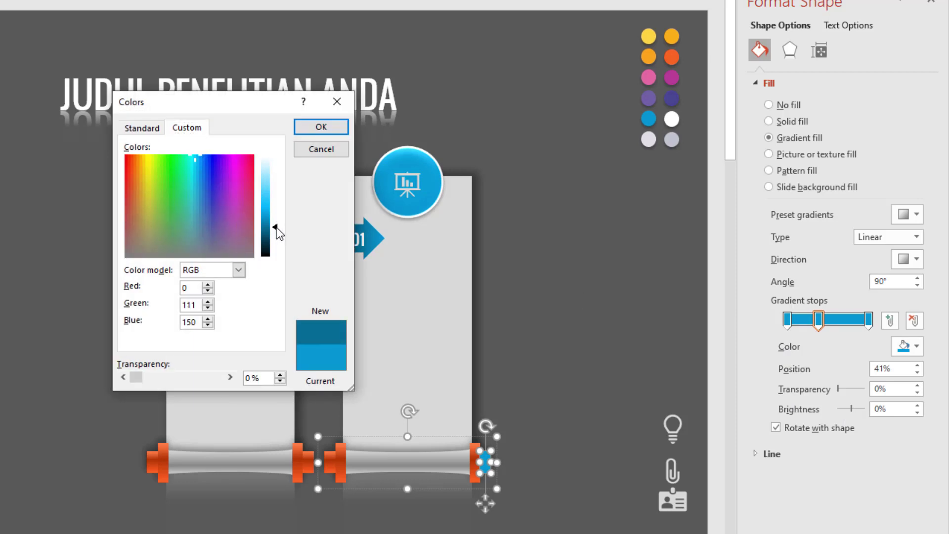
{"action": "left_click", "coordinate": [336, 132]}
{"action": "left_click", "coordinate": [336, 132]}
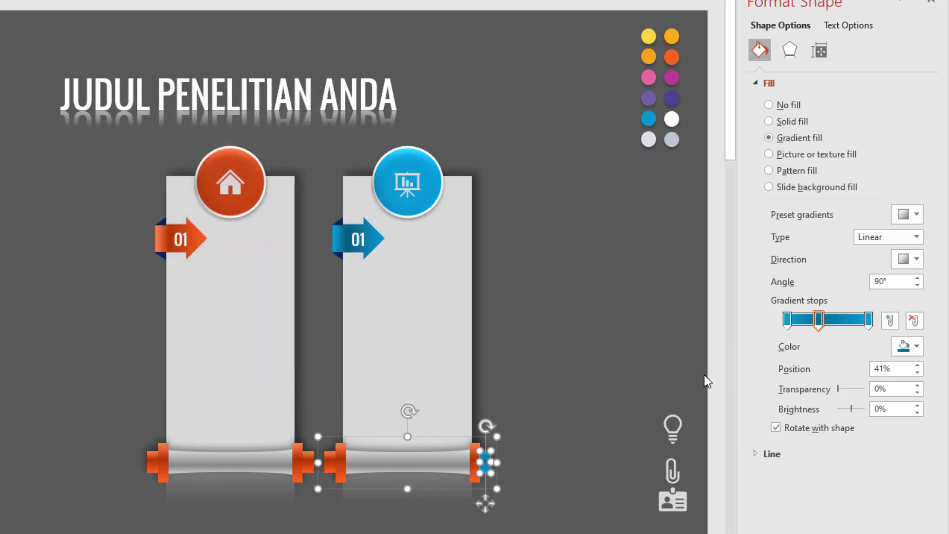
{"action": "left_click", "coordinate": [545, 484]}
Copy the blue end cap's formatting onto the roller's left end cap with Format Painter
{"action": "left_click", "coordinate": [485, 457]}
{"action": "left_click", "coordinate": [485, 457]}
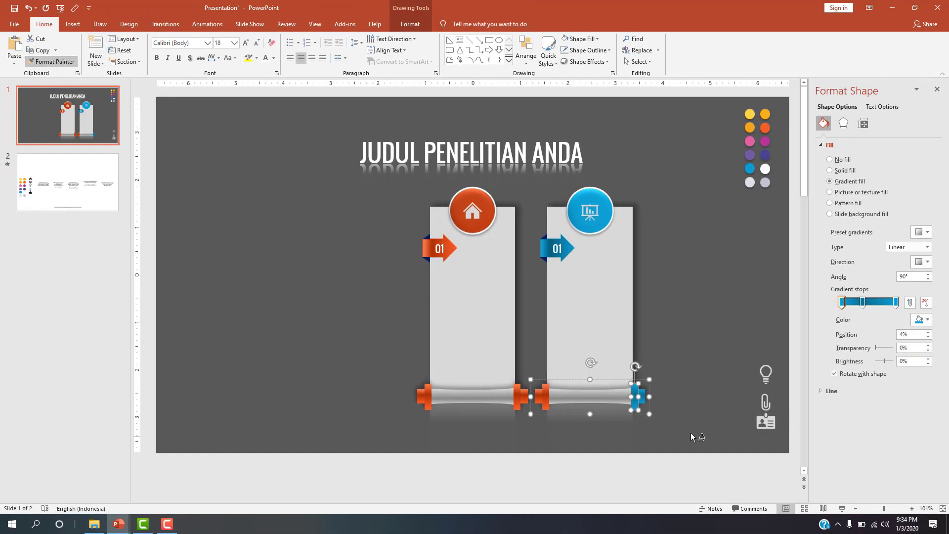
{"action": "left_click", "coordinate": [546, 391]}
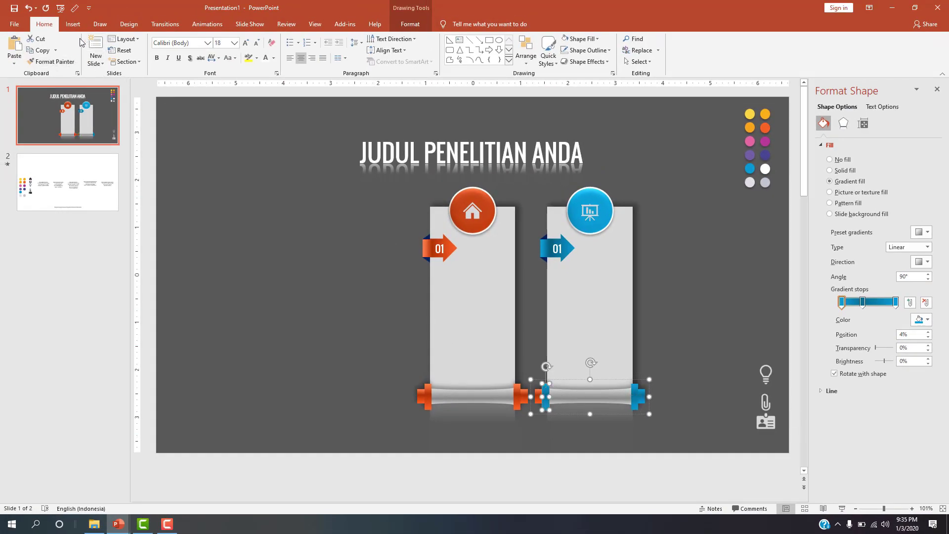
{"action": "left_click", "coordinate": [52, 61]}
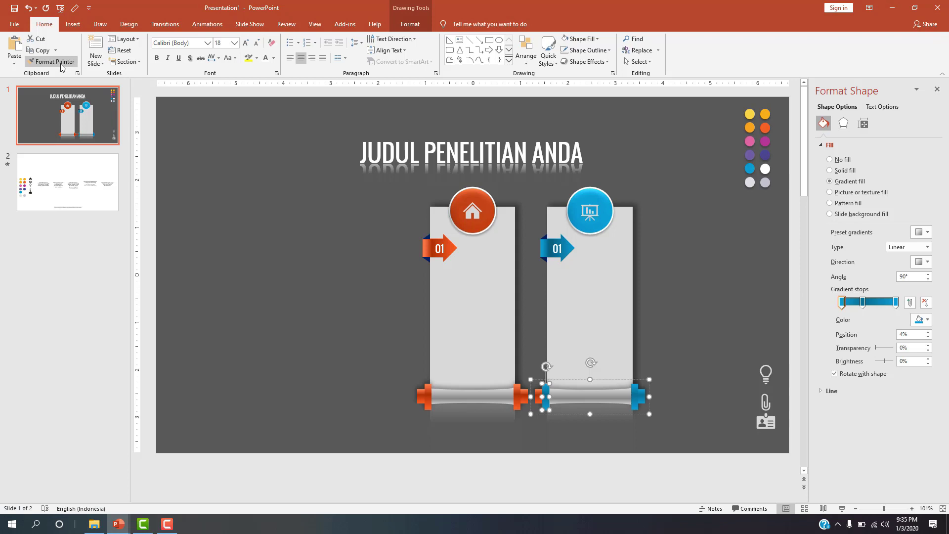
{"action": "left_click", "coordinate": [537, 394]}
{"action": "left_click", "coordinate": [692, 363]}
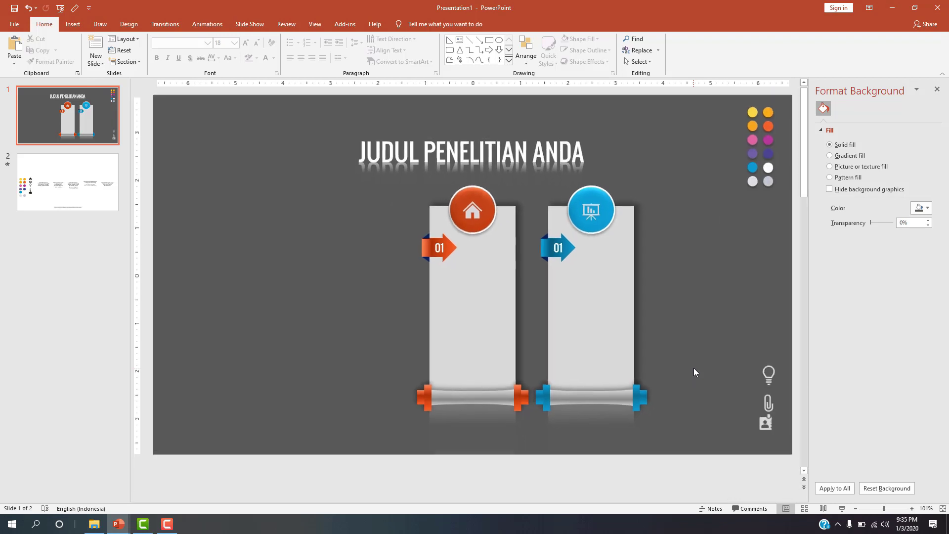
Shift both banners left and duplicate them alongside as the third and fourth banners
{"action": "left_click_drag", "start_coordinate": [411, 232], "coordinate": [676, 429]}
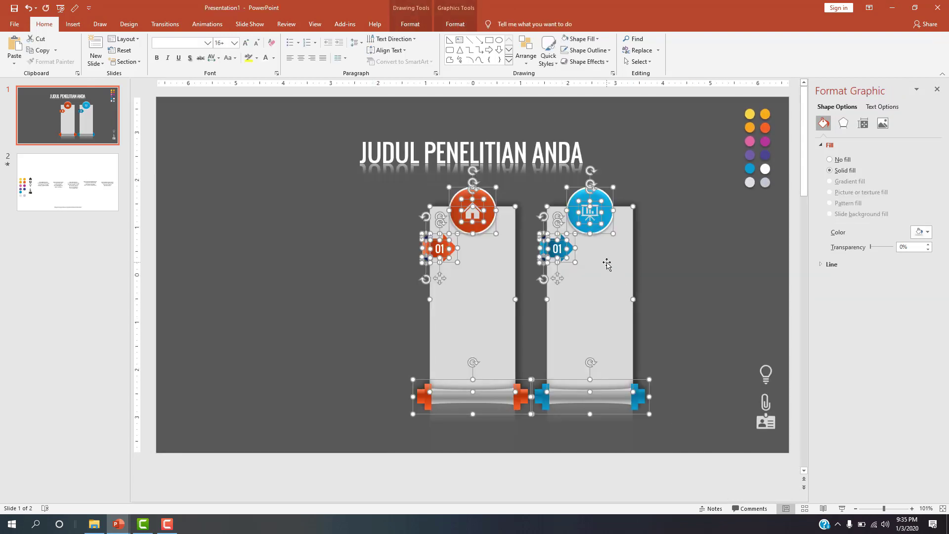
{"action": "left_click_drag", "start_coordinate": [599, 265], "coordinate": [406, 254]}
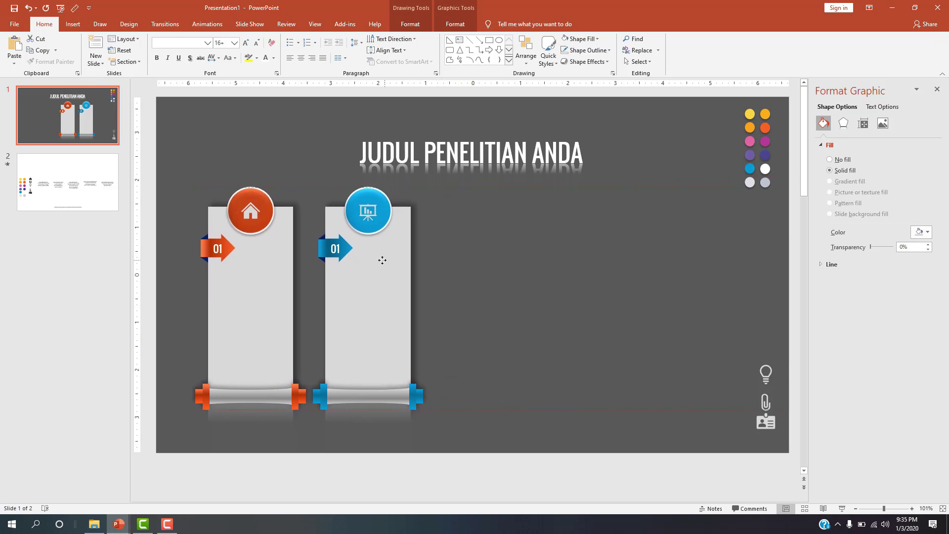
{"action": "left_click_drag", "start_coordinate": [406, 254], "coordinate": [372, 260]}
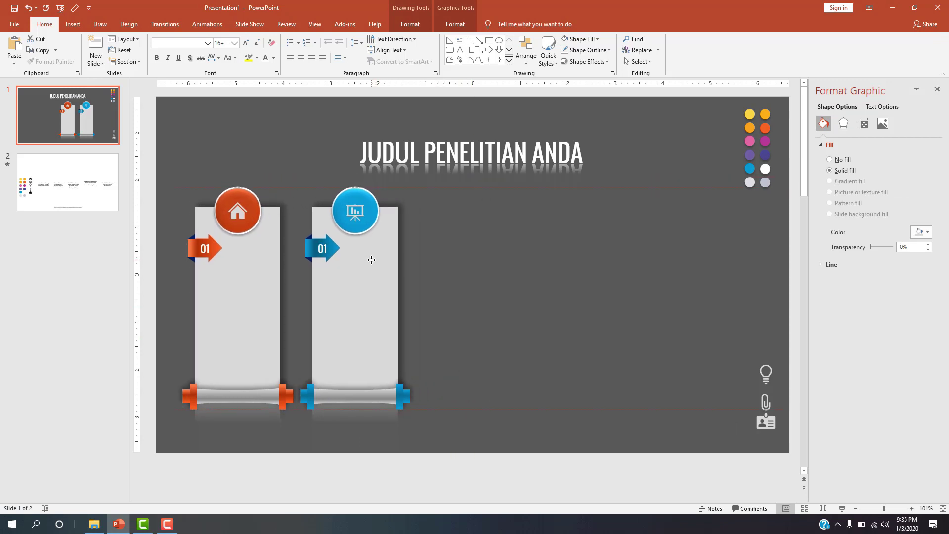
{"action": "left_click_drag", "start_coordinate": [371, 261], "coordinate": [372, 260]}
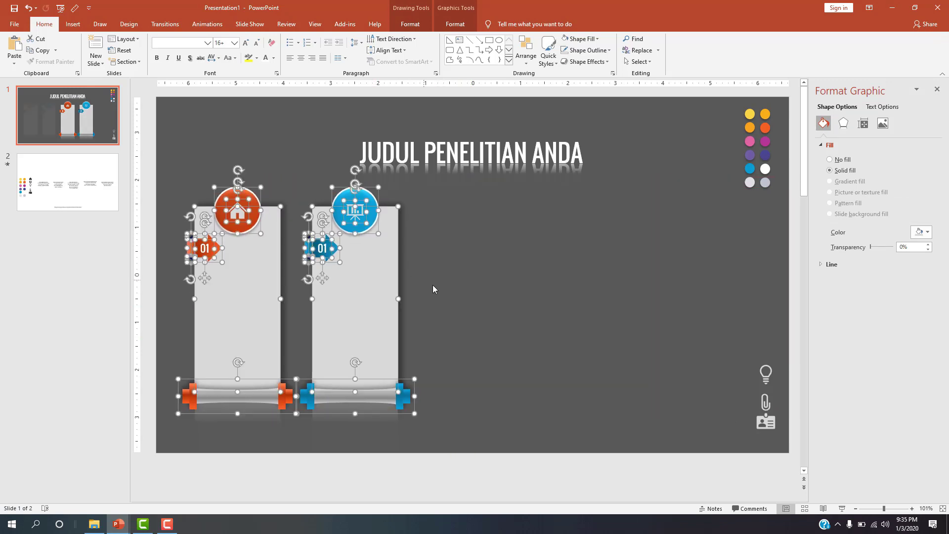
{"action": "left_click_drag", "start_coordinate": [388, 295], "coordinate": [617, 297]}
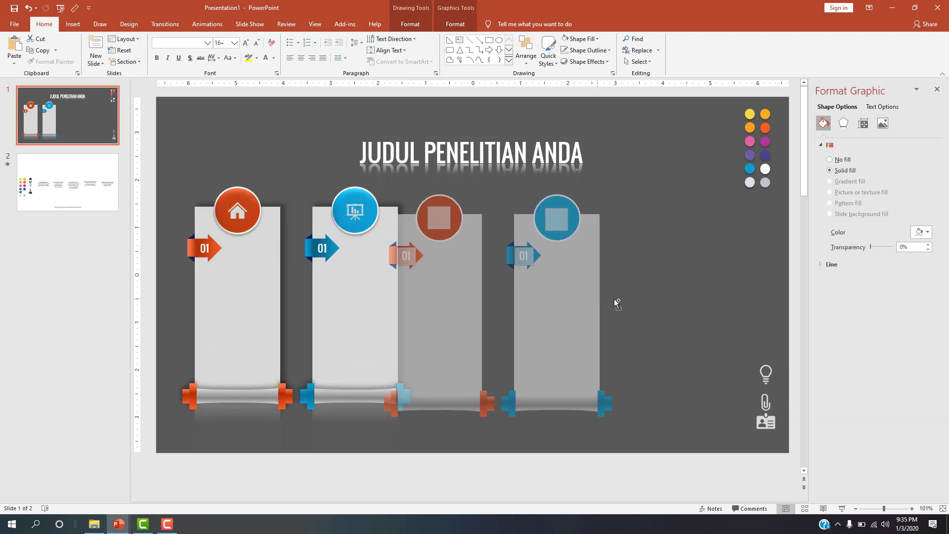
{"action": "left_click_drag", "start_coordinate": [616, 295], "coordinate": [624, 292]}
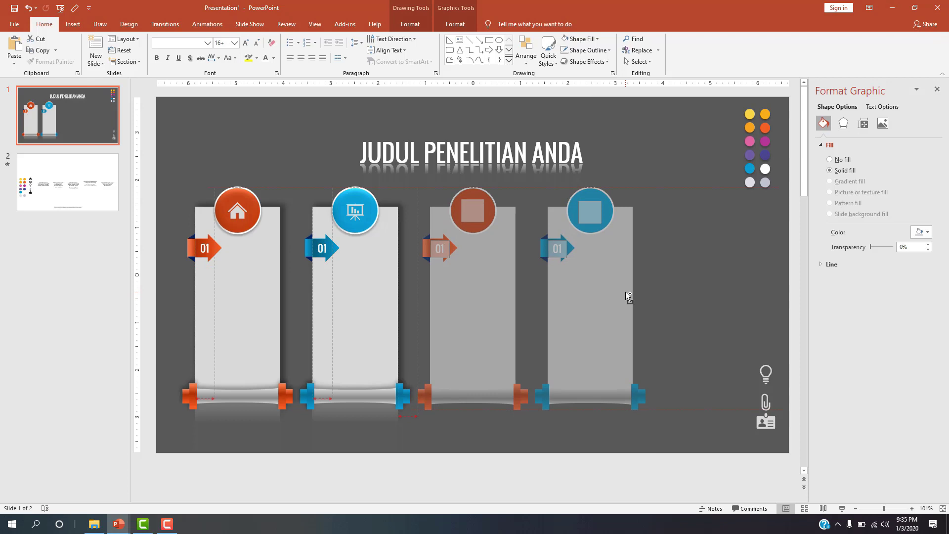
{"action": "left_click_drag", "start_coordinate": [625, 291], "coordinate": [626, 290]}
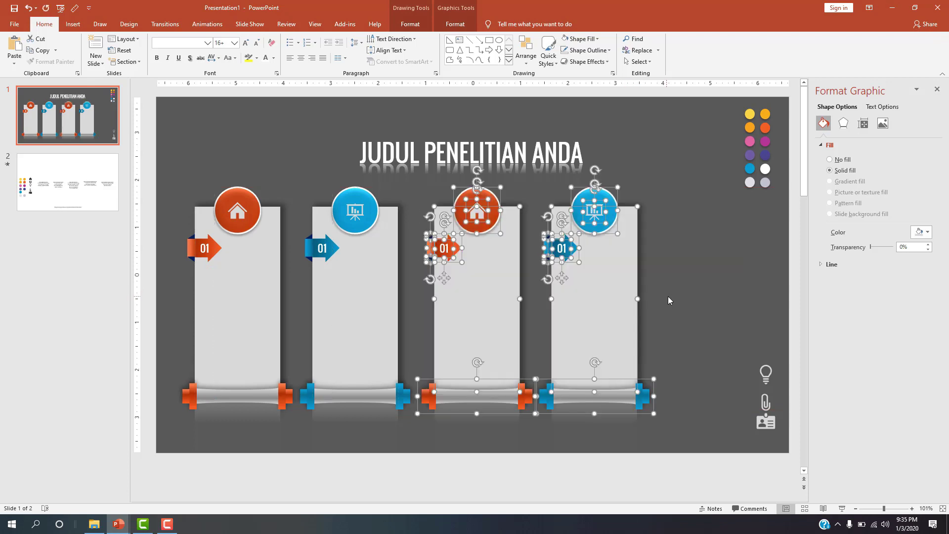
{"action": "left_click", "coordinate": [668, 296]}
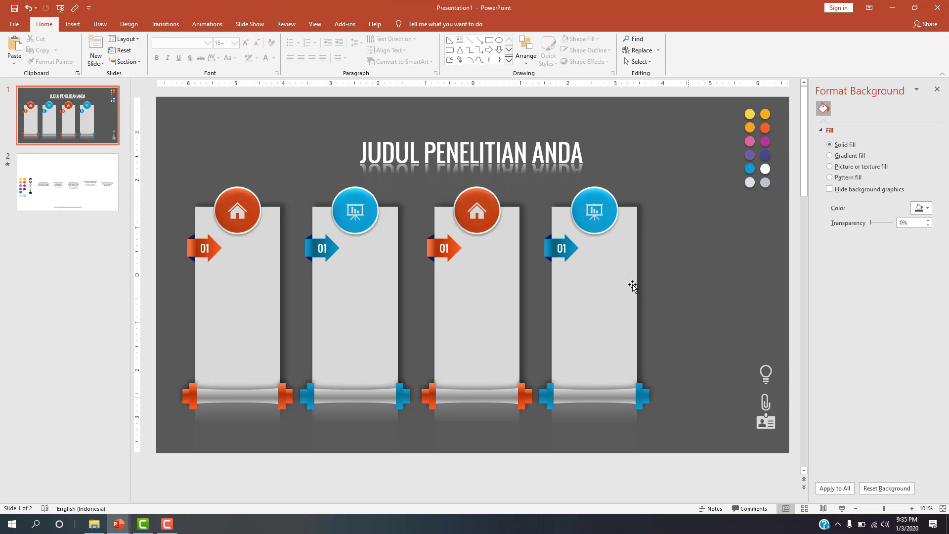
Copy the fourth banner as a fifth, and move the lightbulb, clip and ID-card icons top right
{"action": "left_click_drag", "start_coordinate": [537, 179], "coordinate": [675, 429]}
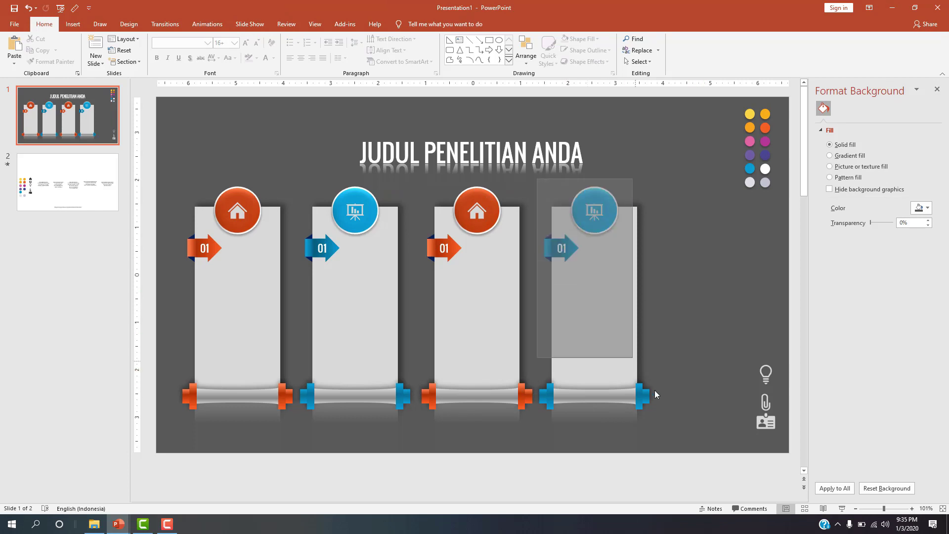
{"action": "left_click_drag", "start_coordinate": [620, 341], "coordinate": [739, 344]}
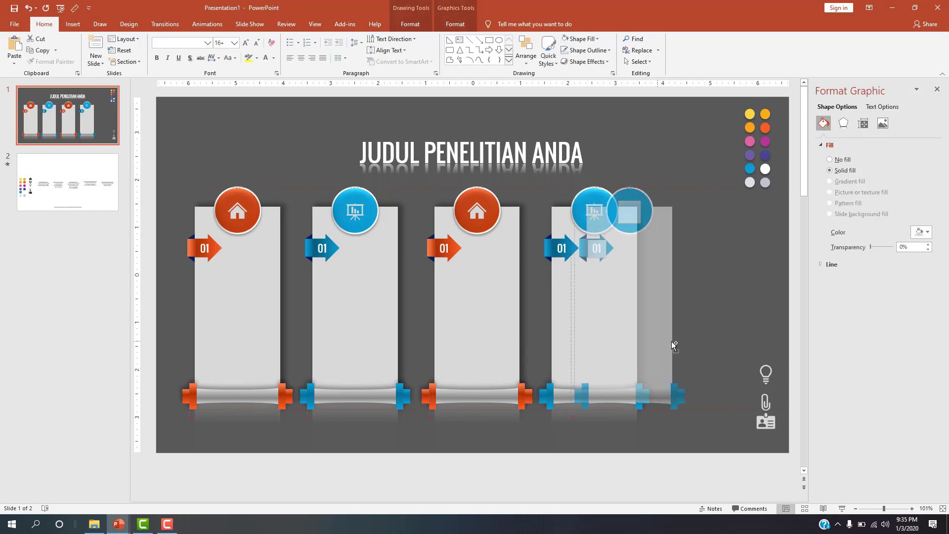
{"action": "left_click_drag", "start_coordinate": [740, 344], "coordinate": [739, 341]}
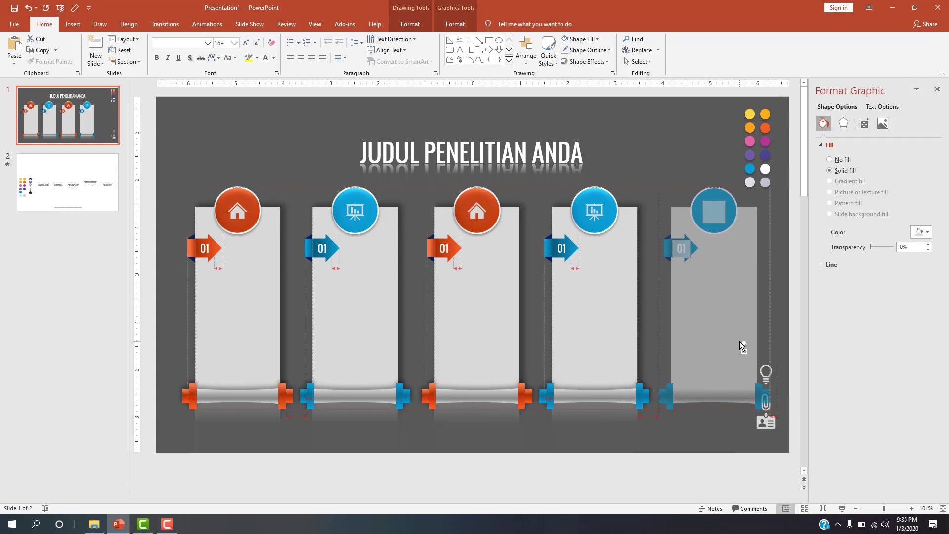
{"action": "left_click_drag", "start_coordinate": [739, 341], "coordinate": [738, 340]}
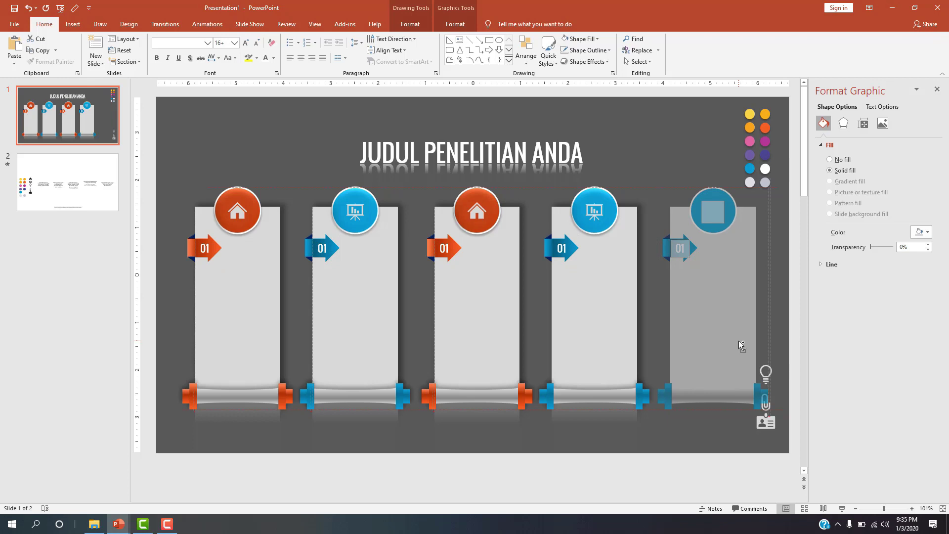
{"action": "left_click_drag", "start_coordinate": [738, 340], "coordinate": [739, 340]}
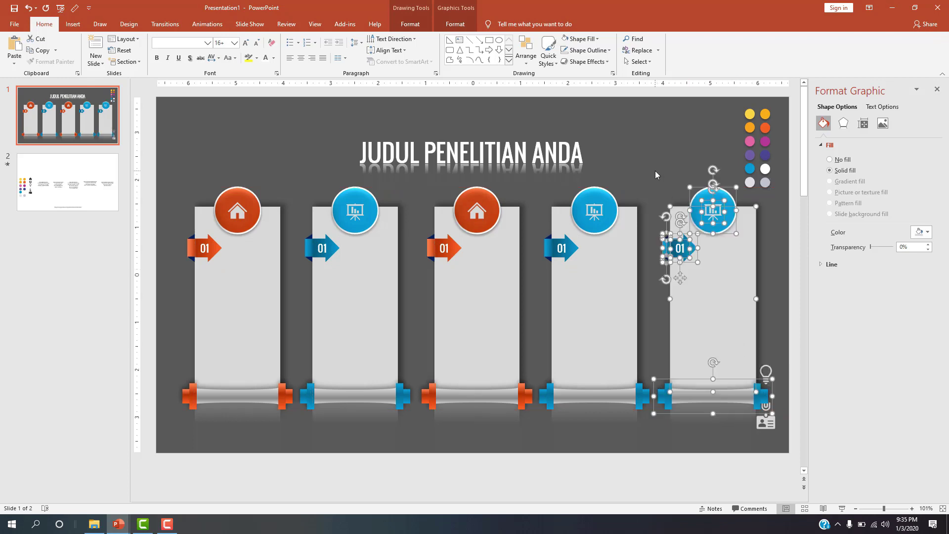
{"action": "left_click", "coordinate": [780, 325]}
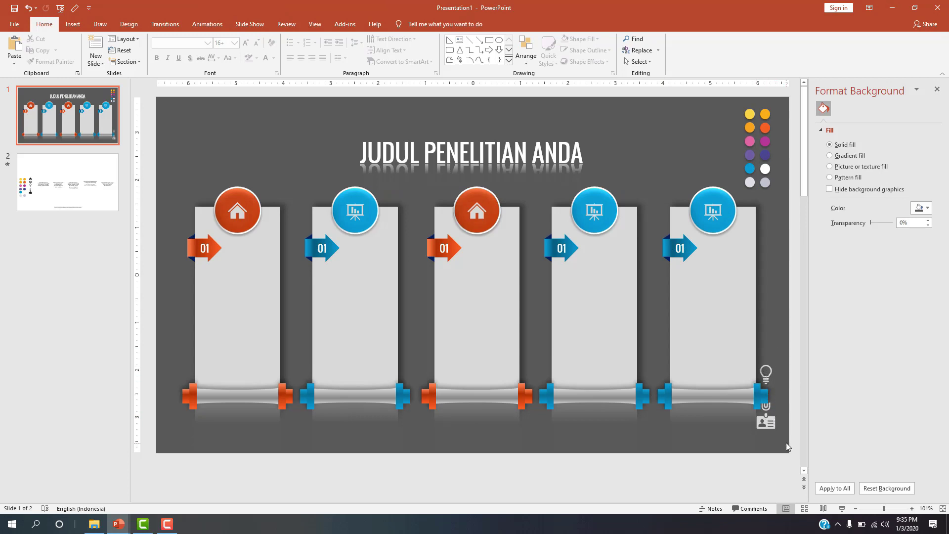
{"action": "left_click_drag", "start_coordinate": [786, 442], "coordinate": [737, 313]}
{"action": "left_click_drag", "start_coordinate": [765, 410], "coordinate": [679, 163]}
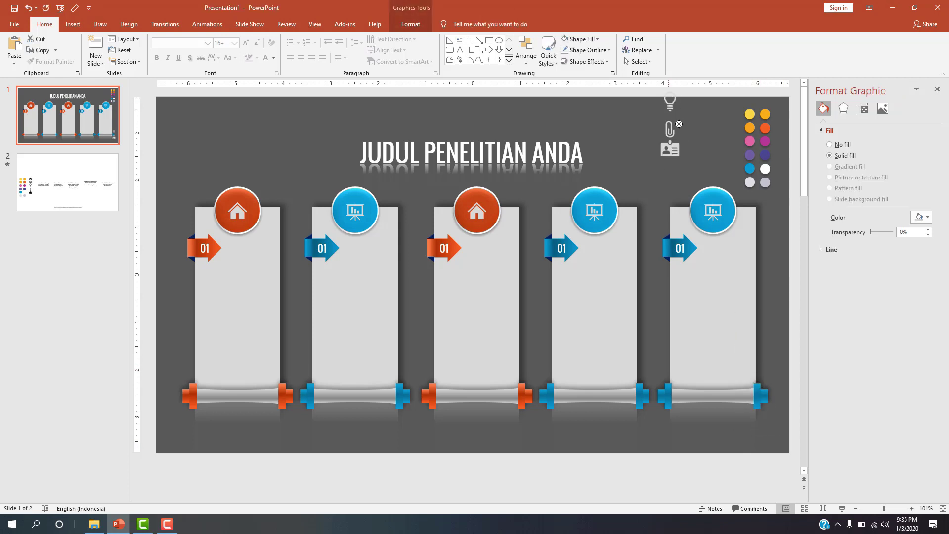
Paste the BAB 1–5 chapter text boxes from slide 2 onto the banner slide
{"action": "left_click", "coordinate": [766, 255]}
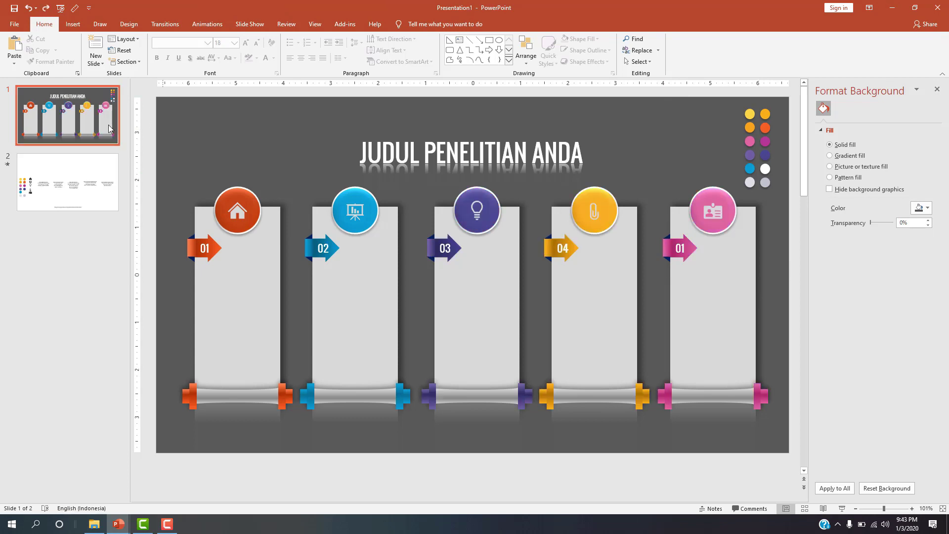
{"action": "scroll", "coordinate": [543, 307], "scroll_direction": "down", "scroll_amount": 2}
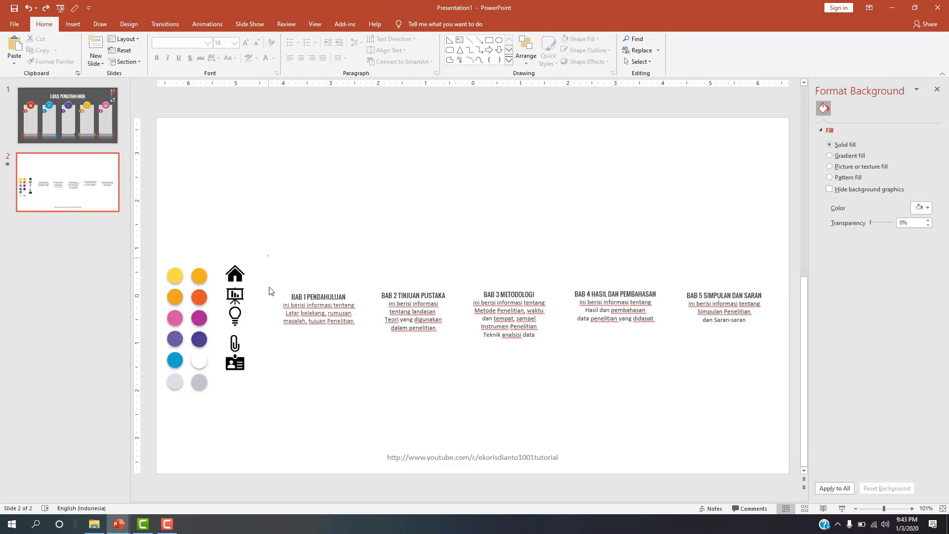
{"action": "left_click_drag", "start_coordinate": [269, 277], "coordinate": [785, 398]}
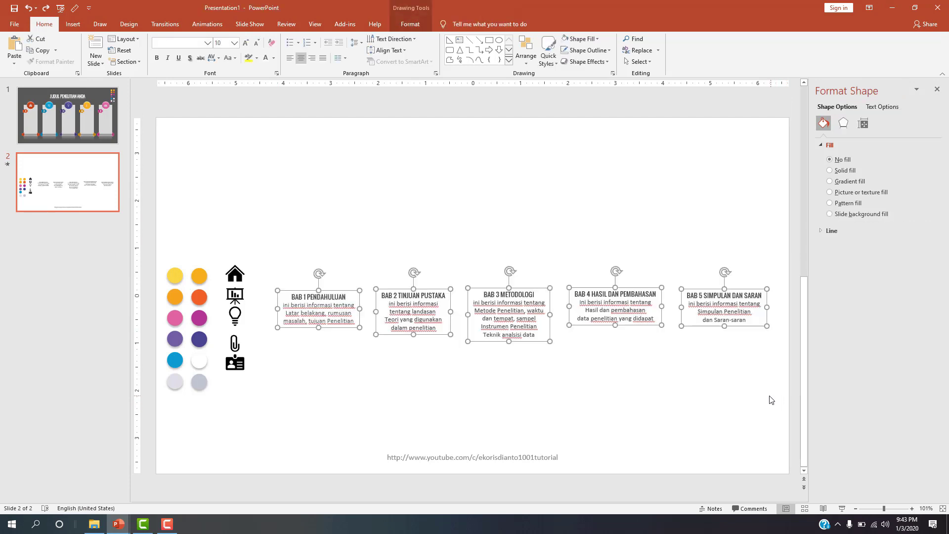
{"action": "left_click", "coordinate": [68, 115]}
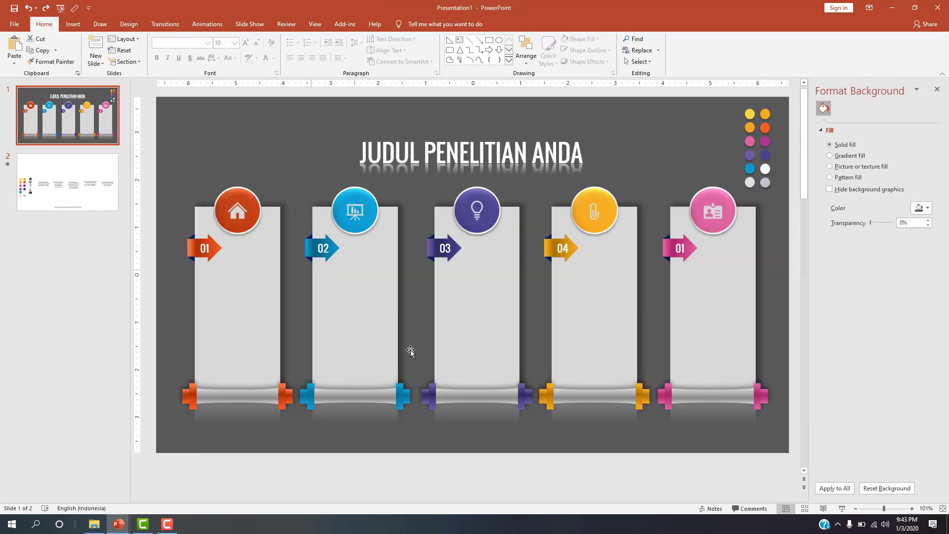
{"action": "key", "text": "ctrl+v"}
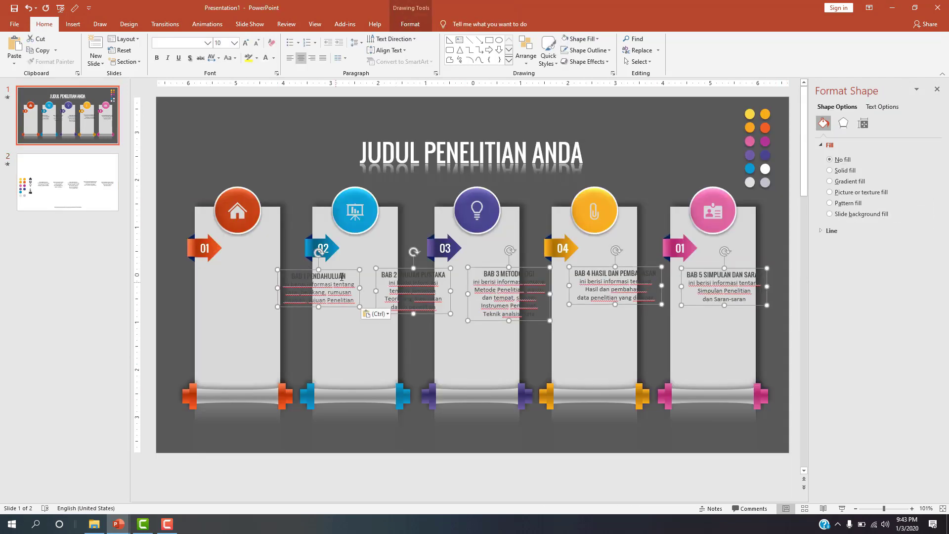
Move each BAB chapter text box into its own banner, BAB 1 through BAB 5
{"action": "left_click", "coordinate": [294, 171]}
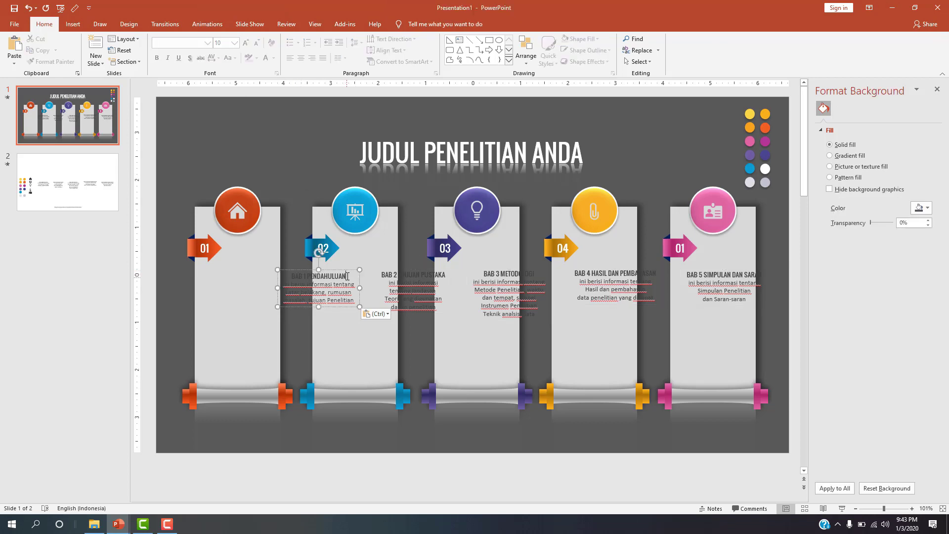
{"action": "left_click_drag", "start_coordinate": [347, 277], "coordinate": [266, 274]}
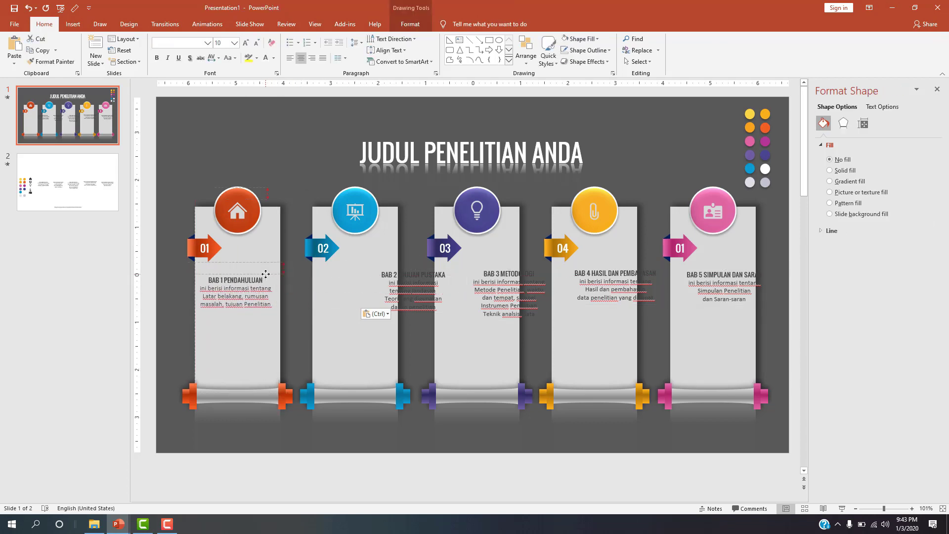
{"action": "left_click_drag", "start_coordinate": [398, 270], "coordinate": [340, 274]}
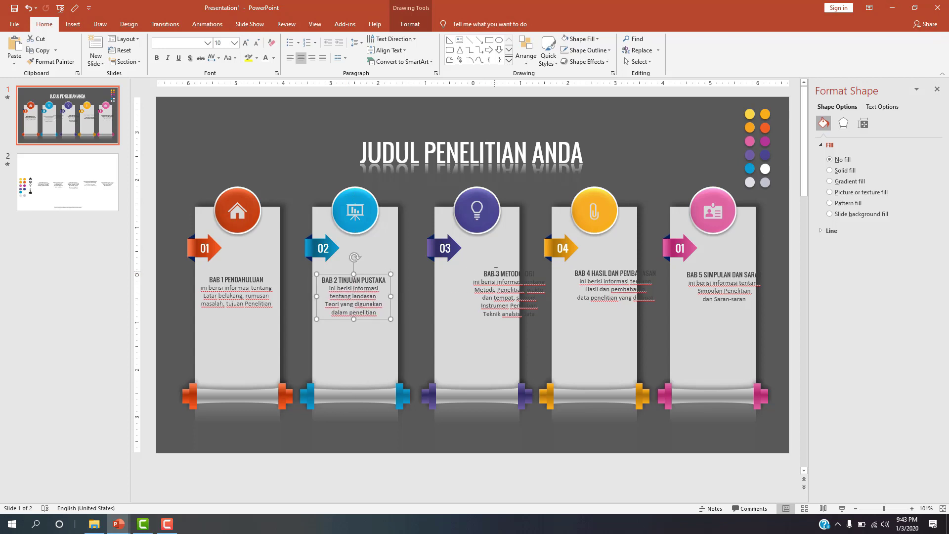
{"action": "left_click_drag", "start_coordinate": [500, 268], "coordinate": [469, 273]}
{"action": "left_click_drag", "start_coordinate": [636, 267], "coordinate": [615, 273]}
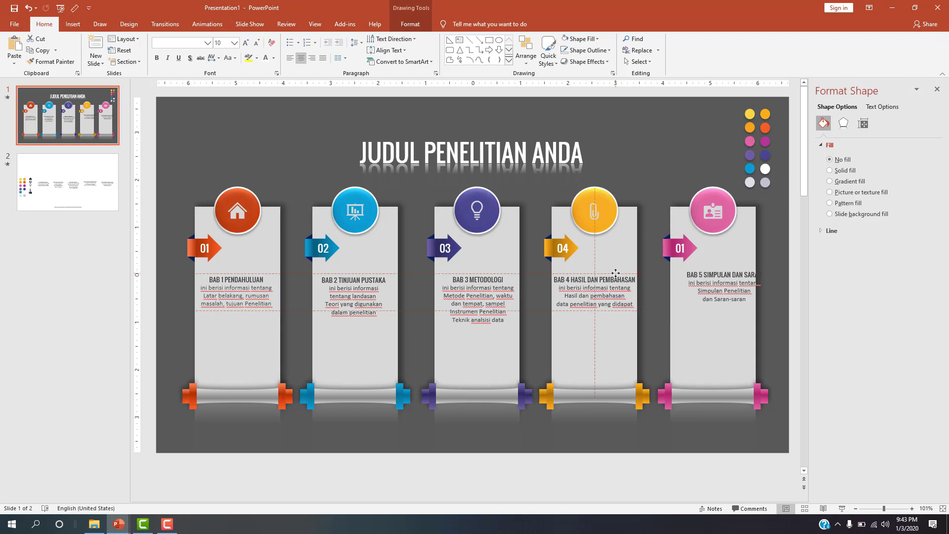
{"action": "left_click_drag", "start_coordinate": [716, 267], "coordinate": [707, 272]}
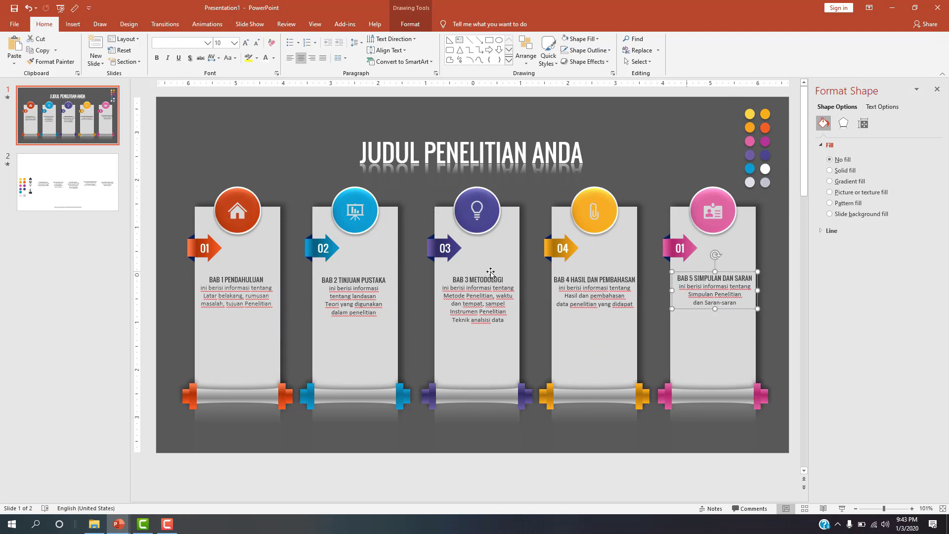
Delete the 'BAB 1'–'BAB 5' prefixes from the five chapter headings
{"action": "left_click_drag", "start_coordinate": [225, 278], "coordinate": [207, 280]}
{"action": "key", "text": "BackSpace"}
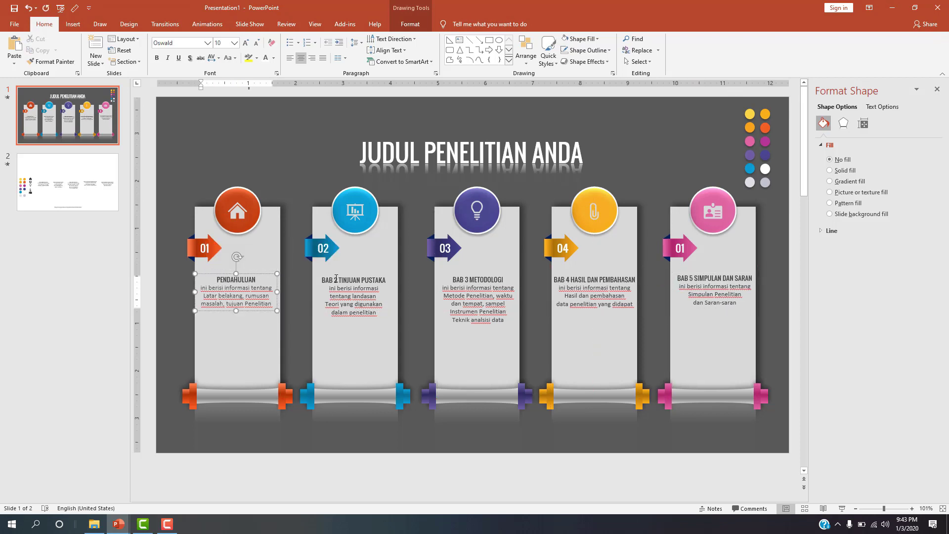
{"action": "mouse_move", "coordinate": [336, 278]}
{"action": "left_mouse_down"}
{"action": "mouse_move", "coordinate": [364, 279]}
{"action": "mouse_move", "coordinate": [318, 278]}
{"action": "left_mouse_up"}
{"action": "key", "text": "BackSpace"}
{"action": "left_click_drag", "start_coordinate": [466, 280], "coordinate": [452, 280]}
{"action": "key", "text": "BackSpace"}
{"action": "left_click", "coordinate": [570, 280]}
{"action": "left_click_drag", "start_coordinate": [570, 279], "coordinate": [553, 280]}
{"action": "key", "text": "BackSpace"}
{"action": "mouse_move", "coordinate": [692, 278]}
{"action": "left_mouse_down"}
{"action": "mouse_move", "coordinate": [677, 278]}
{"action": "mouse_move", "coordinate": [723, 275]}
{"action": "left_mouse_up"}
{"action": "key", "text": "BackSpace"}
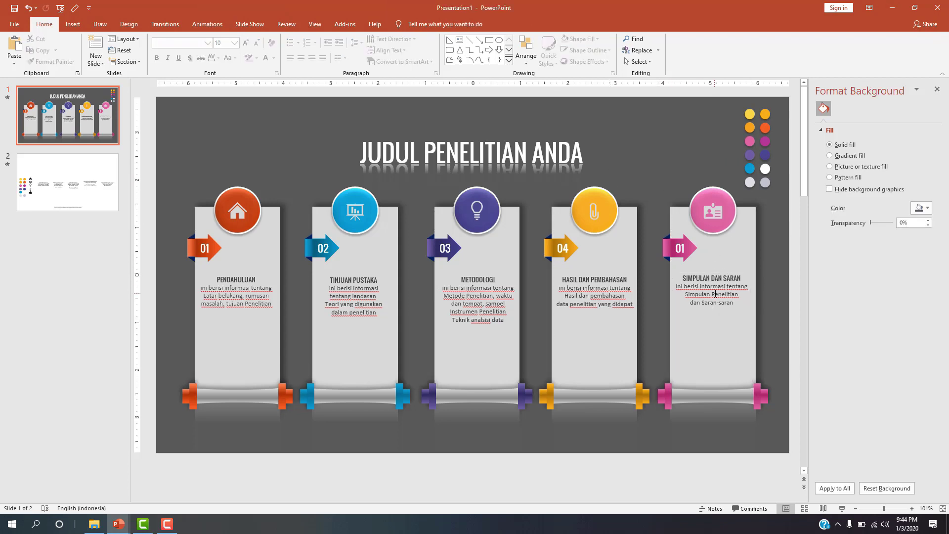
Delete the colour dots group and play the slide as a slideshow
{"action": "left_click", "coordinate": [765, 155]}
{"action": "key", "text": "Delete"}
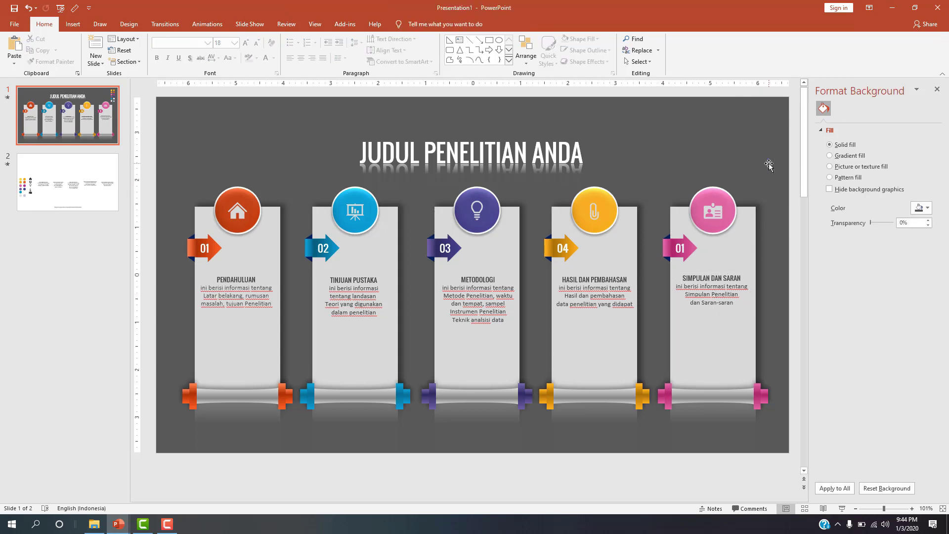
{"action": "left_click", "coordinate": [840, 509]}
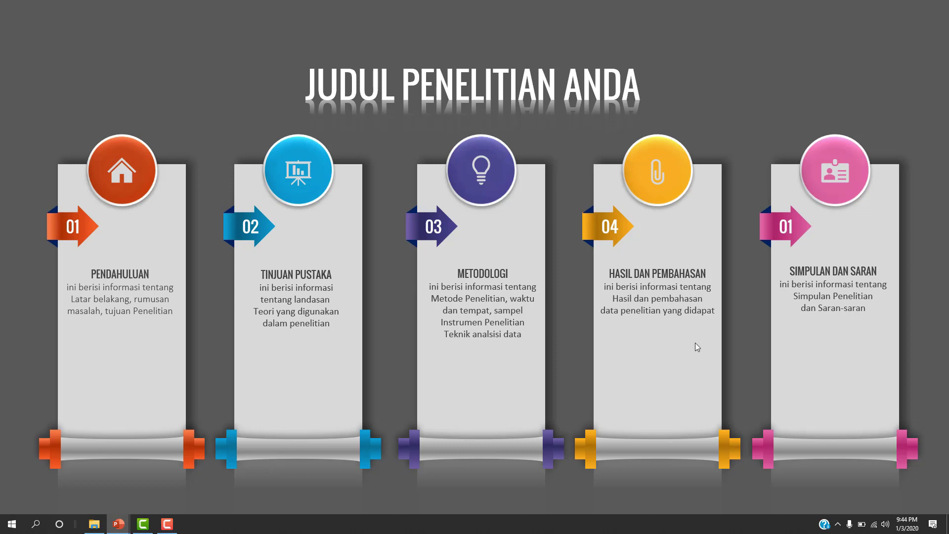
Exit the slideshow and bring up the Animations options
{"action": "key", "text": "Escape"}
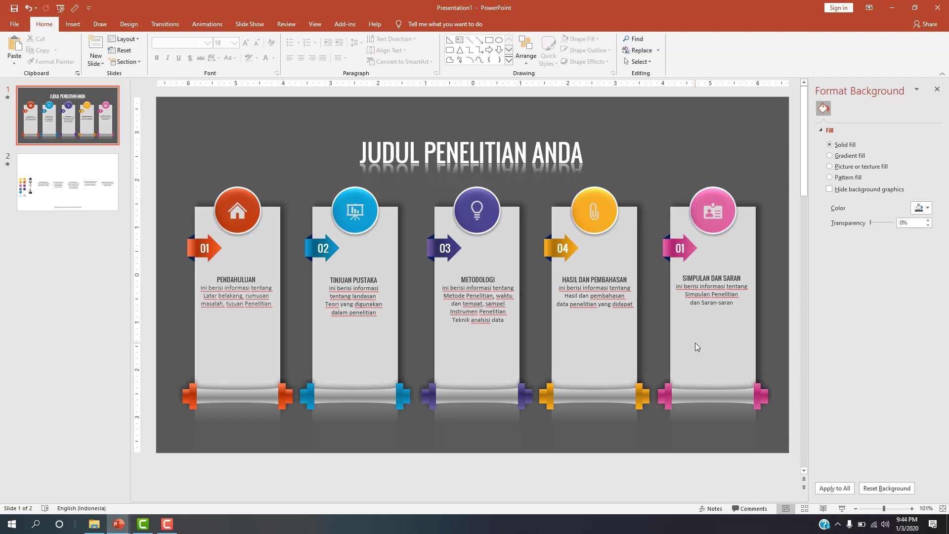
{"action": "key", "text": "alt+a"}
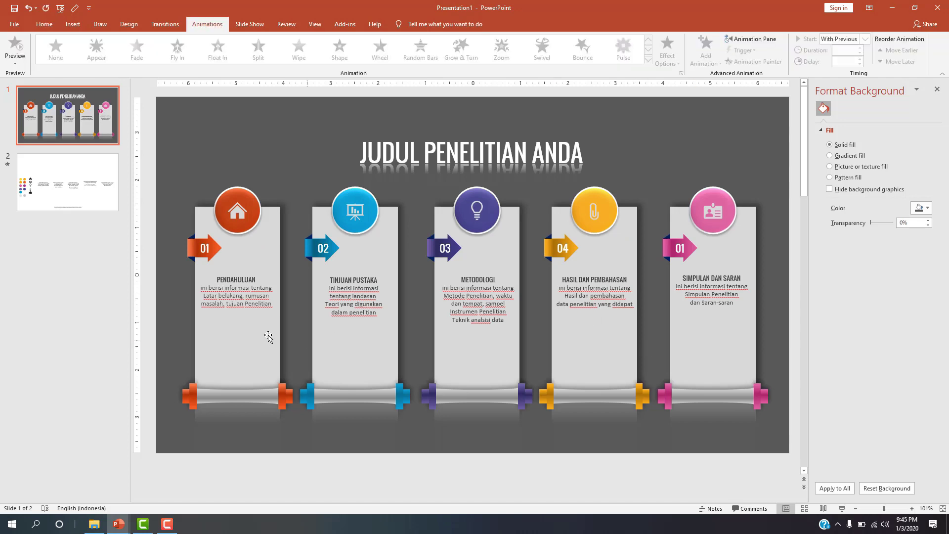
Group the first banner's pieces, then the second banner's, each into one object
{"action": "left_click_drag", "start_coordinate": [172, 233], "coordinate": [296, 431]}
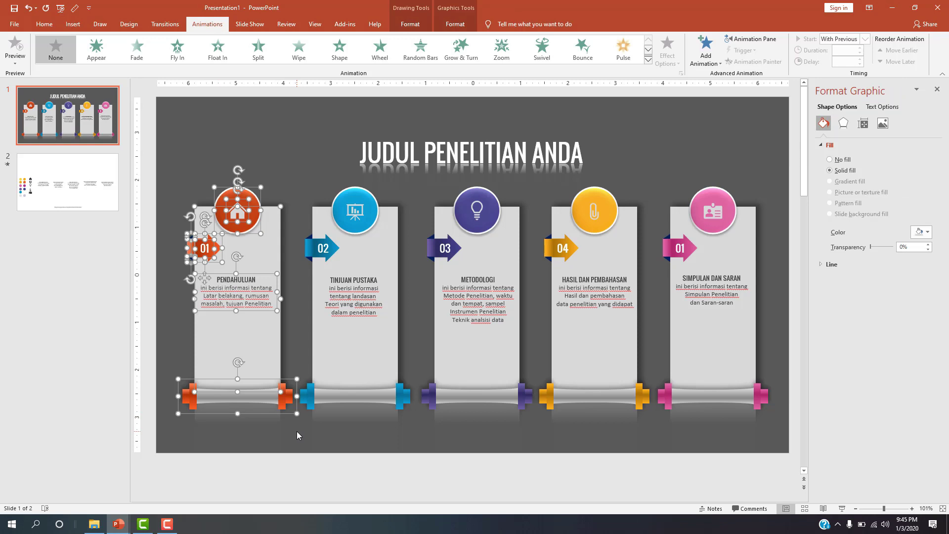
{"action": "key", "text": "ctrl+g"}
{"action": "left_click_drag", "start_coordinate": [307, 176], "coordinate": [413, 422]}
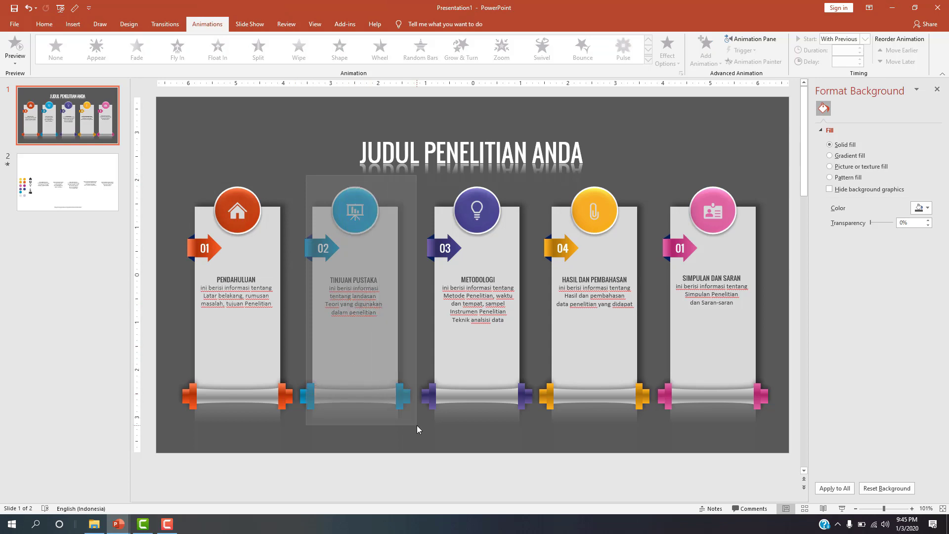
{"action": "left_click_drag", "start_coordinate": [413, 422], "coordinate": [416, 425]}
{"action": "left_click", "coordinate": [295, 175]}
{"action": "left_click_drag", "start_coordinate": [314, 309], "coordinate": [415, 428]}
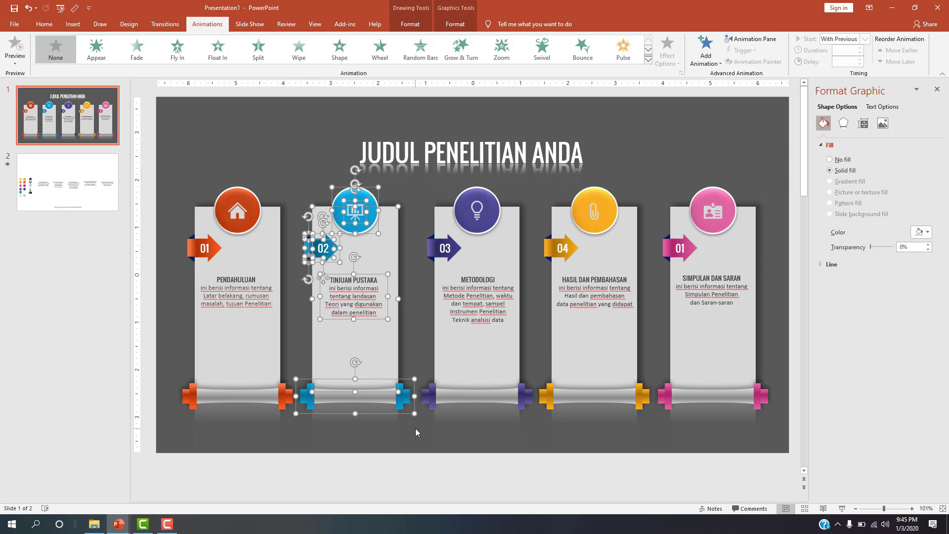
{"action": "key", "text": "ctrl+g"}
Group the pieces of the third, fourth and fifth banners into single objects
{"action": "left_click_drag", "start_coordinate": [420, 180], "coordinate": [538, 438]}
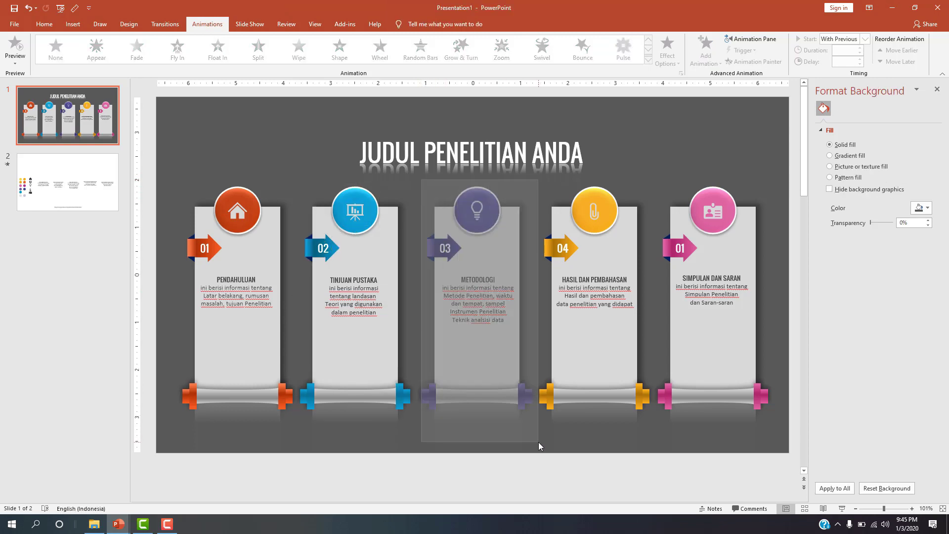
{"action": "left_click_drag", "start_coordinate": [537, 438], "coordinate": [538, 442]}
{"action": "key", "text": "ctrl+g"}
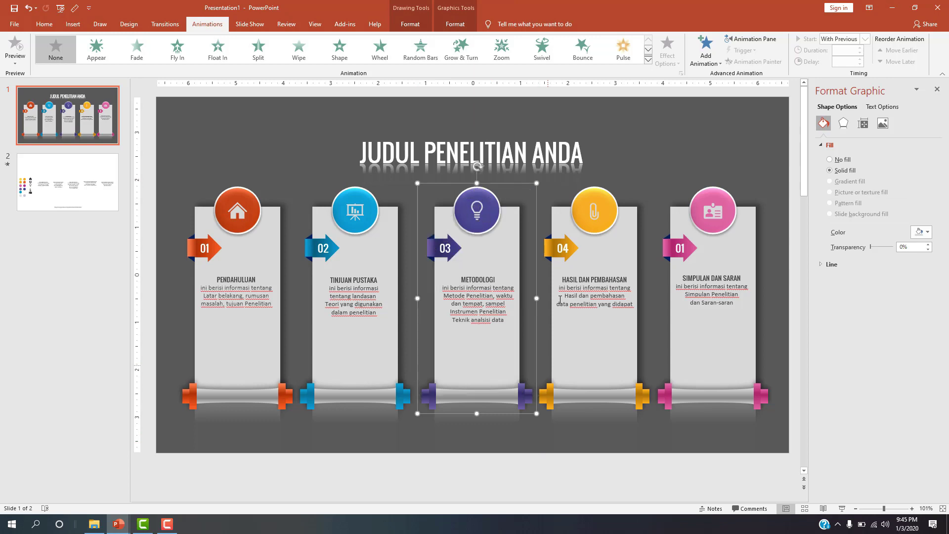
{"action": "left_click_drag", "start_coordinate": [543, 182], "coordinate": [651, 420]}
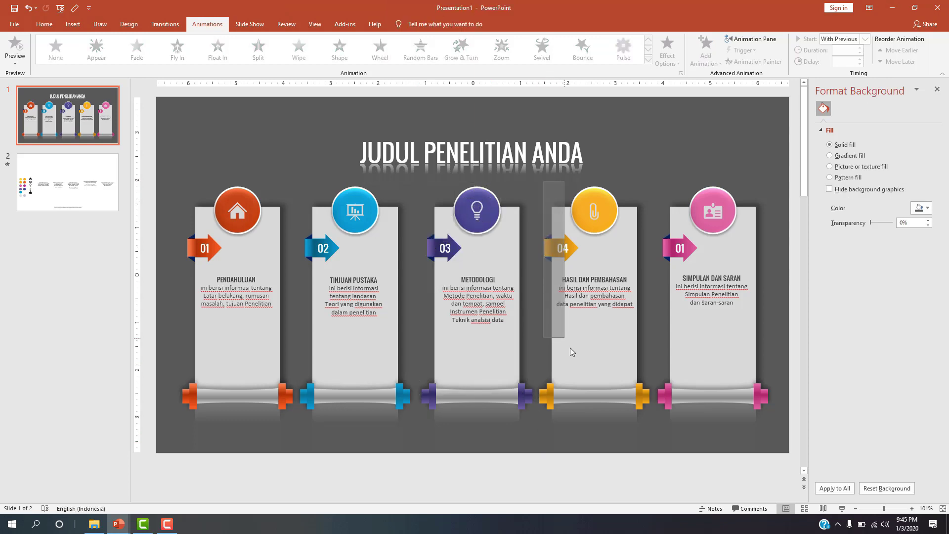
{"action": "left_click_drag", "start_coordinate": [651, 419], "coordinate": [651, 419]}
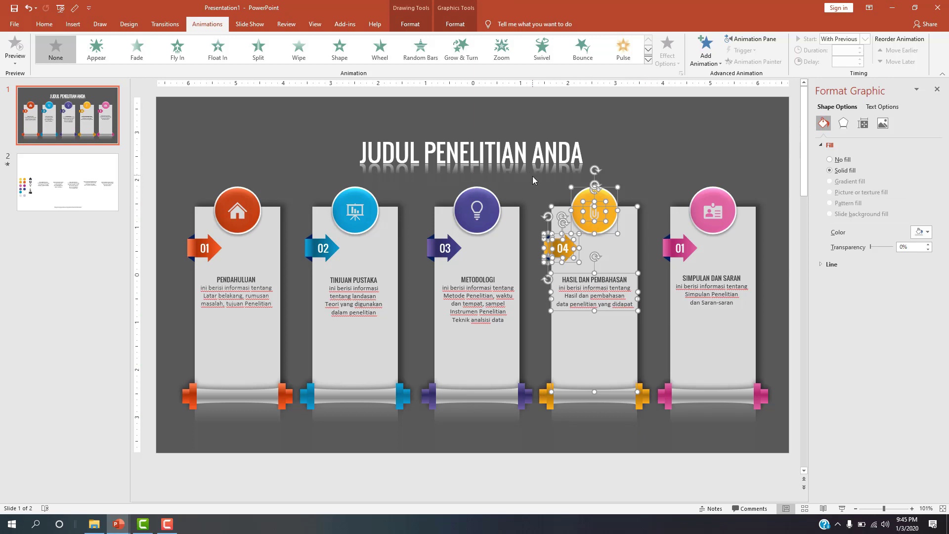
{"action": "left_click_drag", "start_coordinate": [532, 175], "coordinate": [661, 431]}
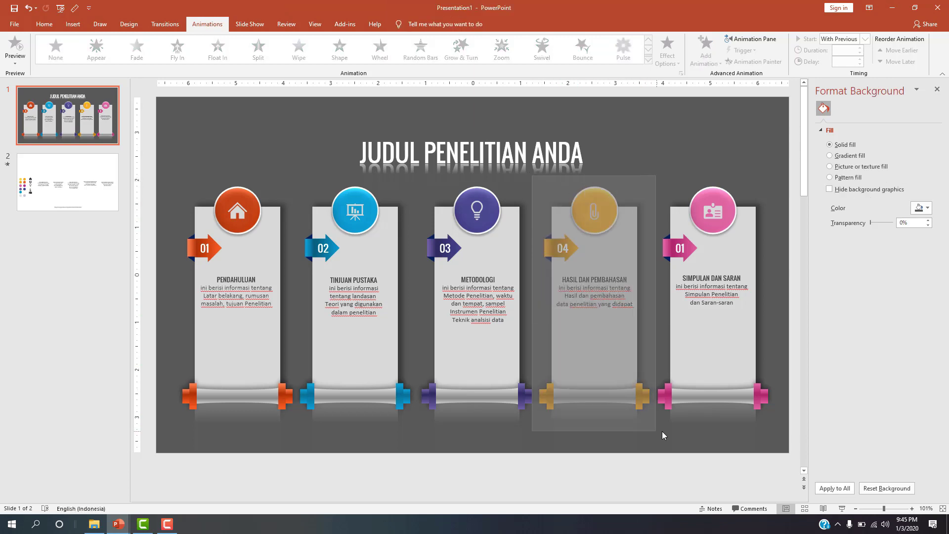
{"action": "left_click_drag", "start_coordinate": [661, 431], "coordinate": [656, 430]}
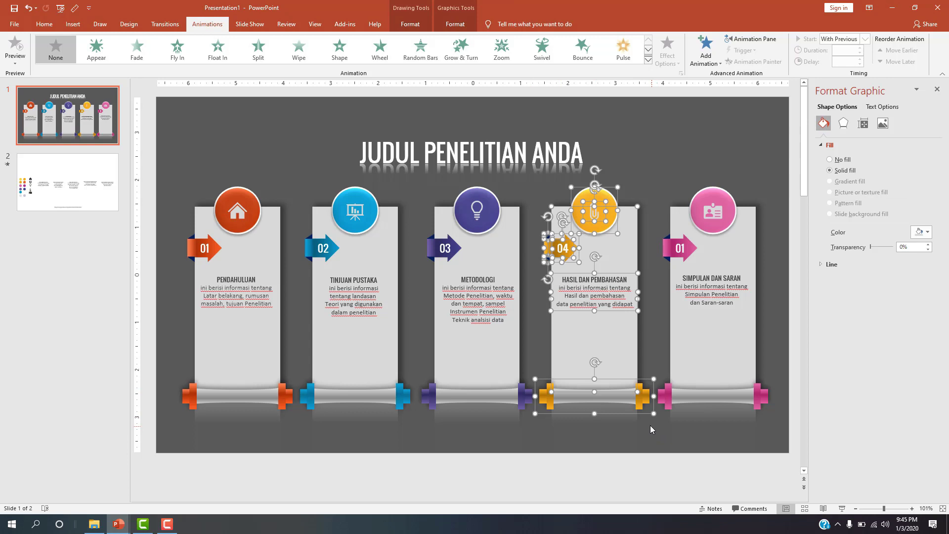
{"action": "mouse_move", "coordinate": [655, 167]}
{"action": "left_mouse_down"}
{"action": "mouse_move", "coordinate": [692, 339]}
{"action": "mouse_move", "coordinate": [773, 425]}
{"action": "left_mouse_up"}
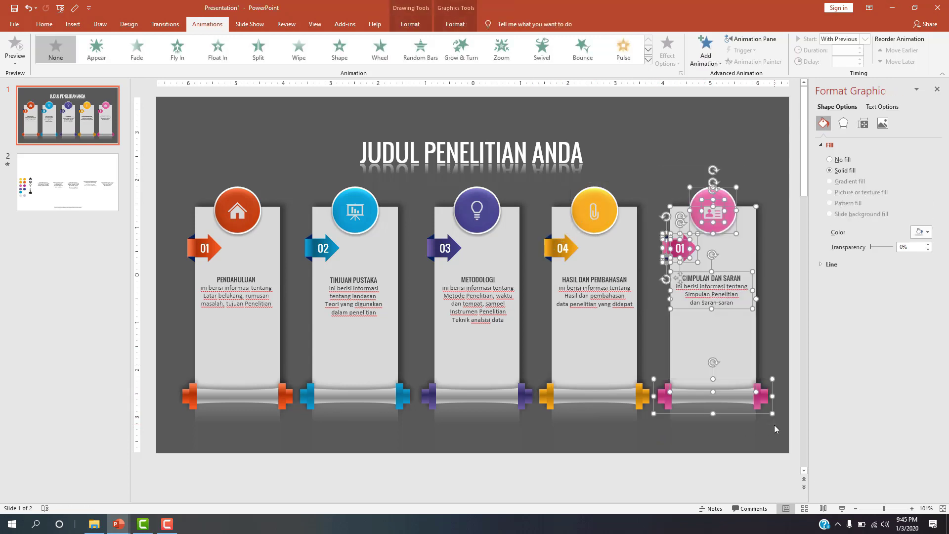
{"action": "key", "text": "ctrl+g"}
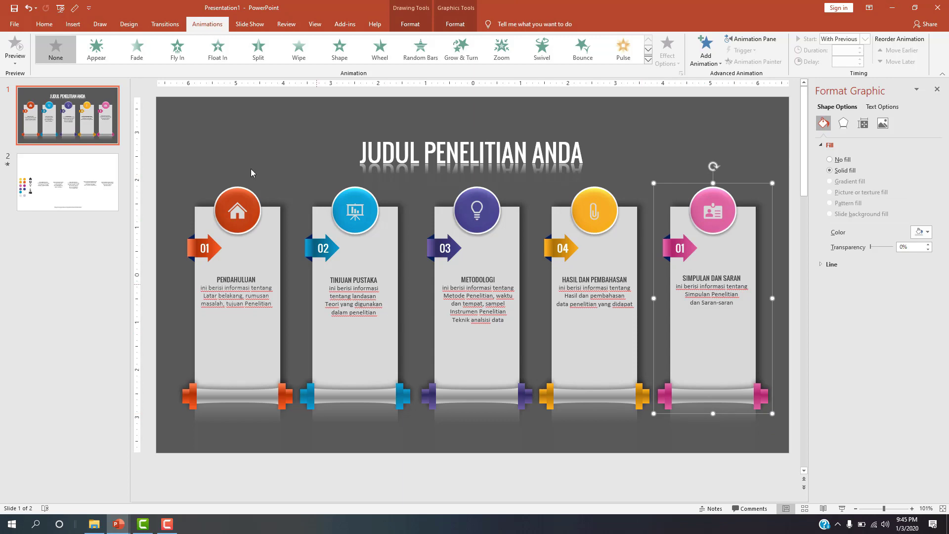
{"action": "left_click", "coordinate": [248, 158]}
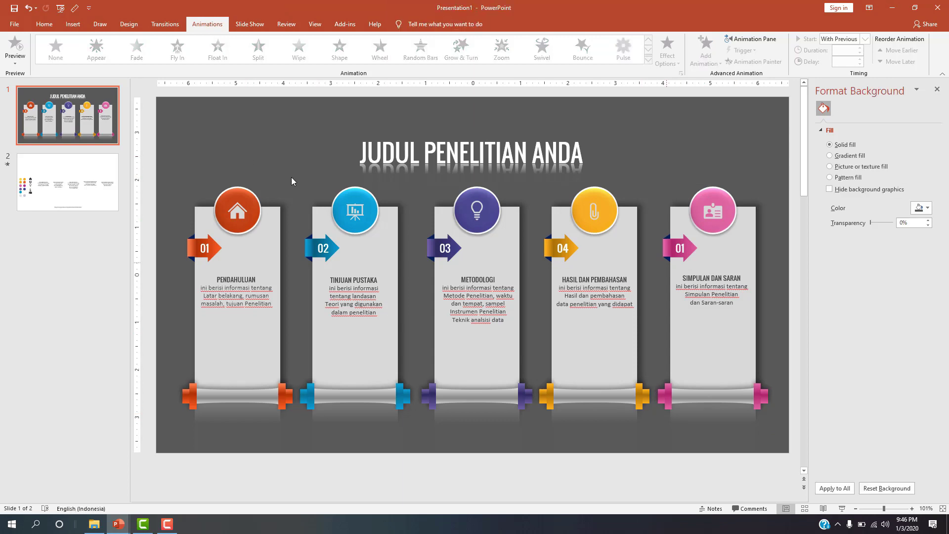
Apply the Bounce entrance animation to the PENDAHULUAN card group
{"action": "left_click", "coordinate": [255, 226]}
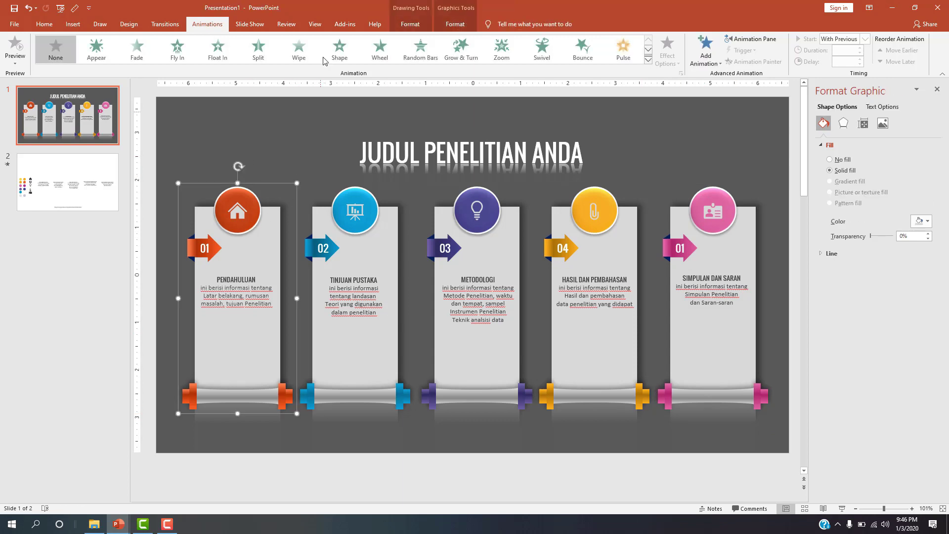
{"action": "left_click", "coordinate": [165, 24]}
{"action": "left_click", "coordinate": [207, 24]}
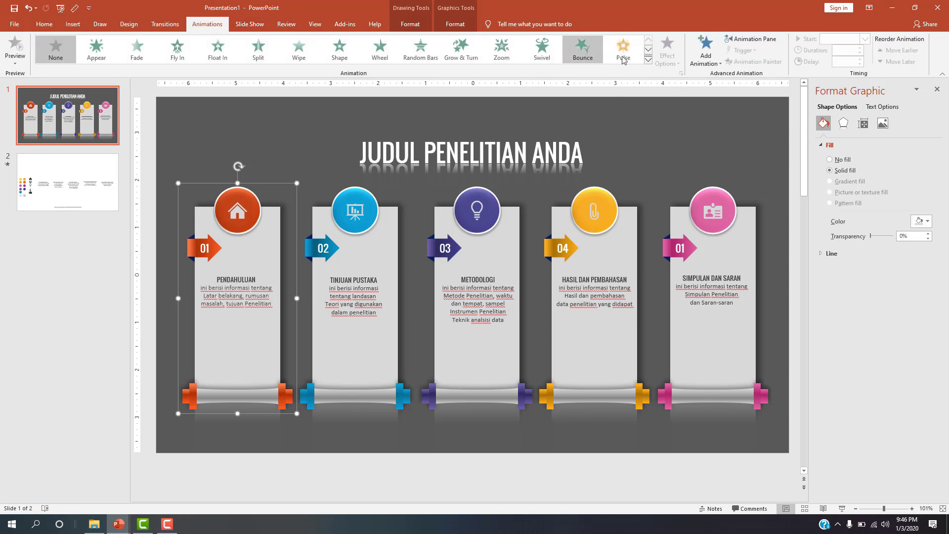
{"action": "left_click", "coordinate": [648, 59]}
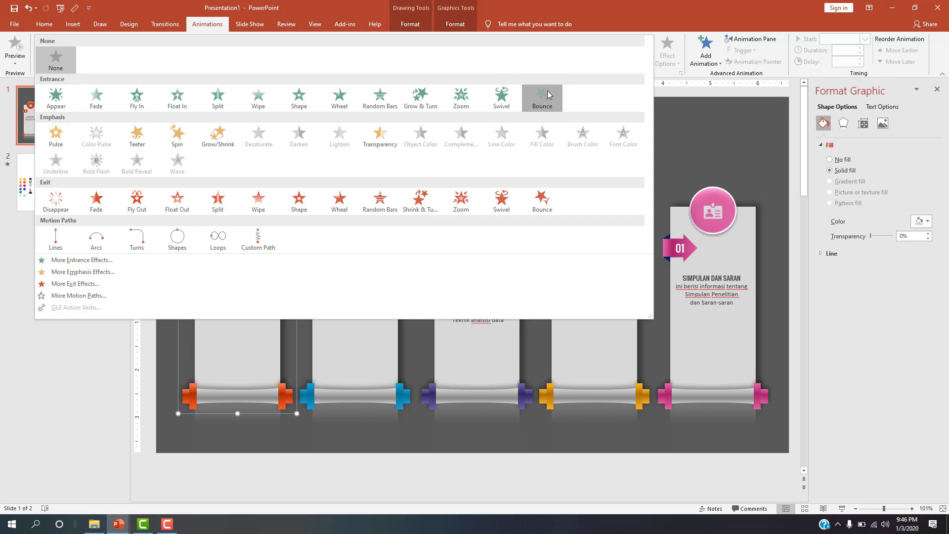
{"action": "left_click", "coordinate": [547, 94]}
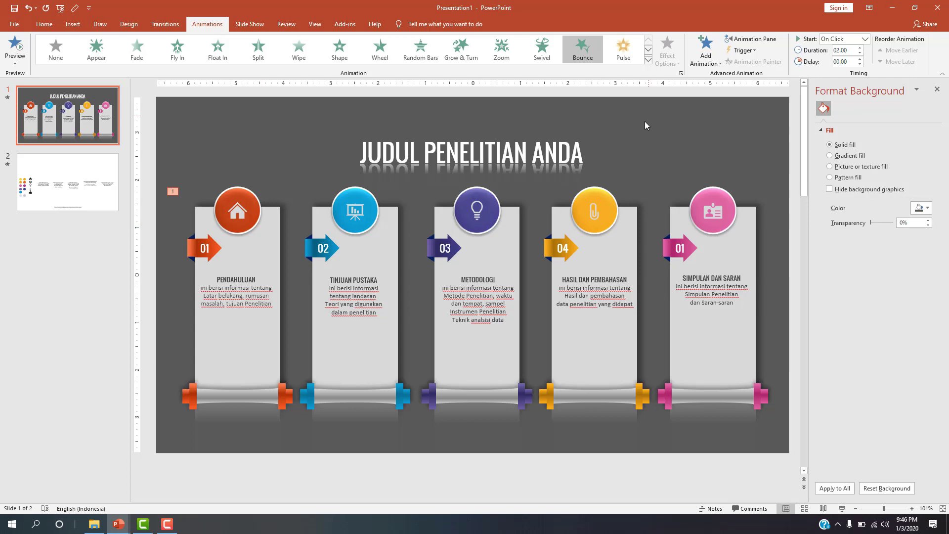
Copy the Bounce entrance to cards 2 through 5 with Animation Painter, then start the slide show
{"action": "left_click", "coordinate": [303, 215]}
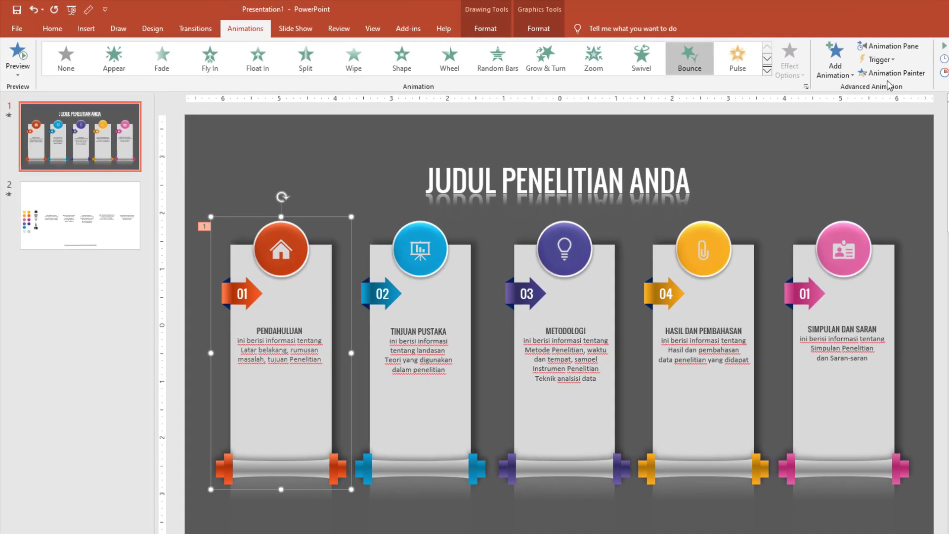
{"action": "left_click", "coordinate": [449, 277]}
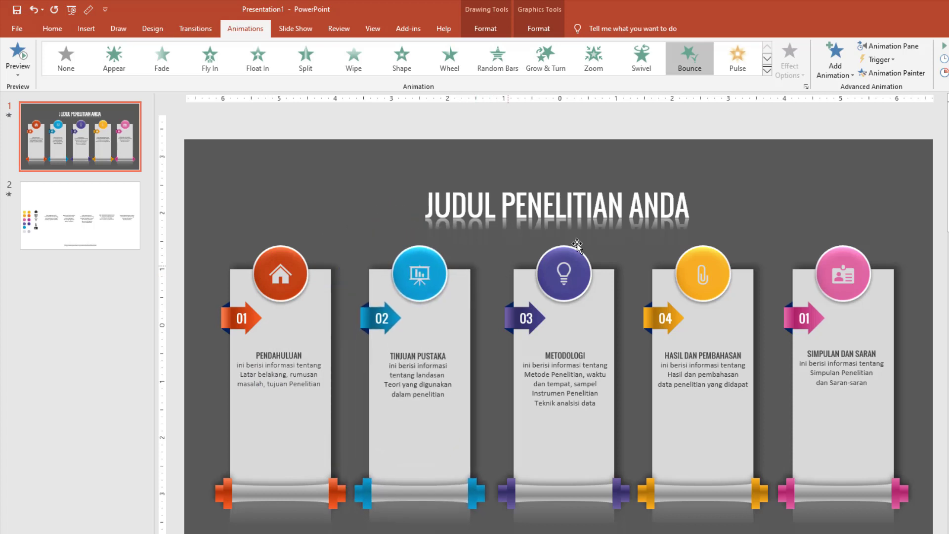
{"action": "left_click", "coordinate": [892, 72]}
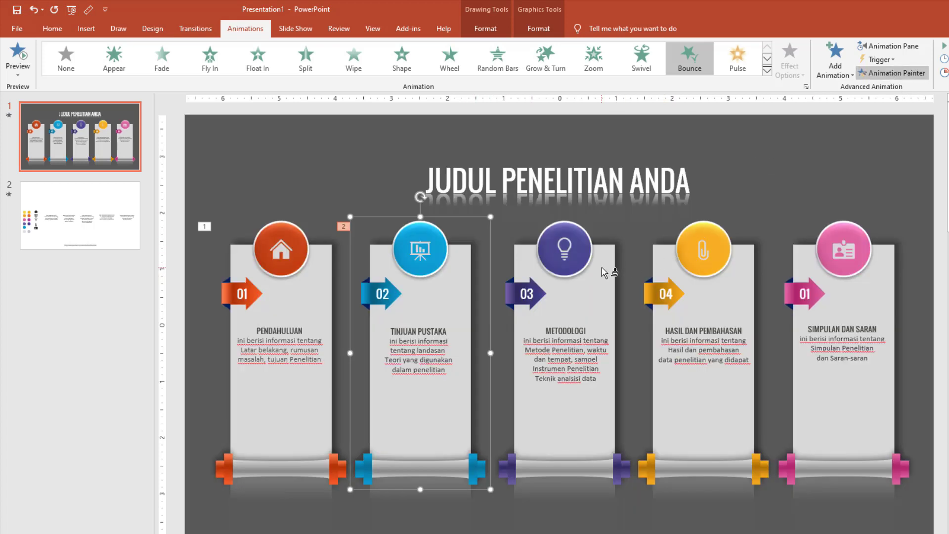
{"action": "left_click", "coordinate": [602, 272]}
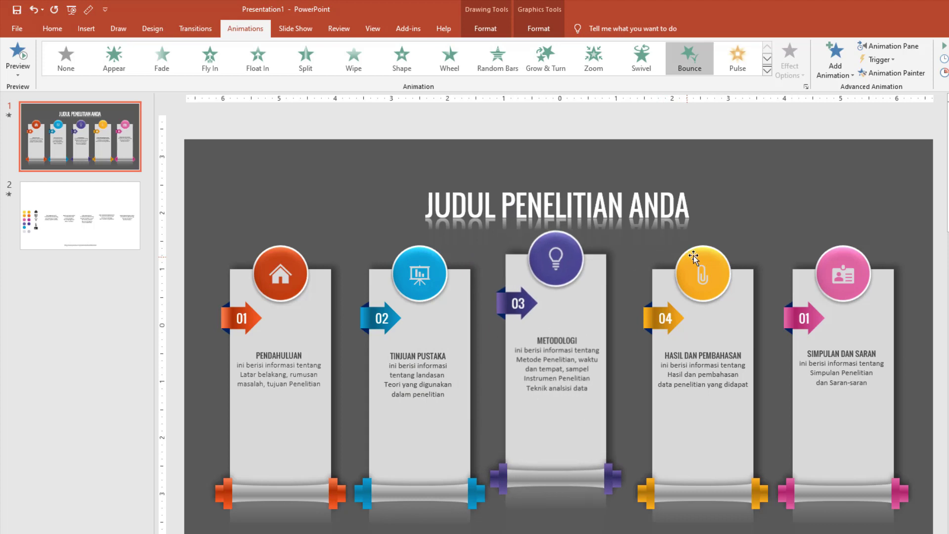
{"action": "left_click", "coordinate": [896, 72]}
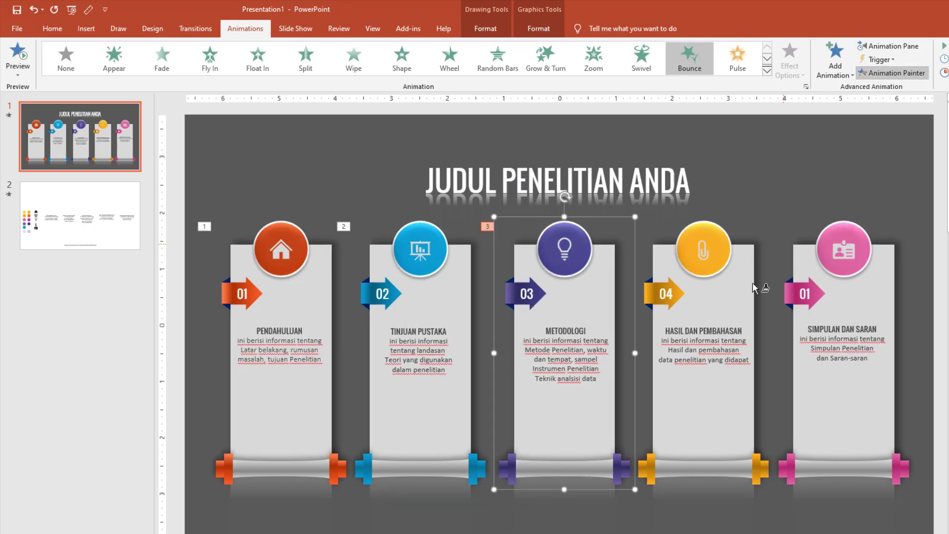
{"action": "left_click", "coordinate": [727, 302]}
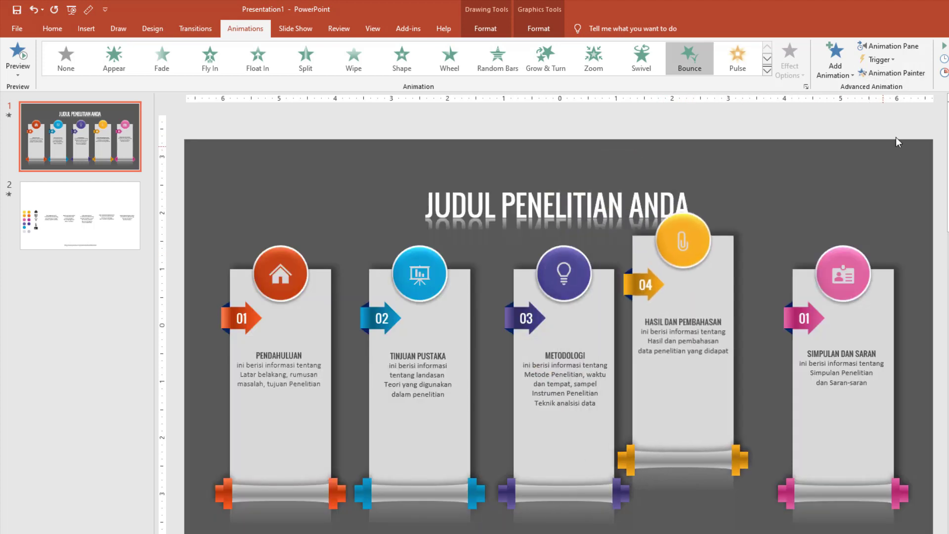
{"action": "left_click", "coordinate": [897, 72]}
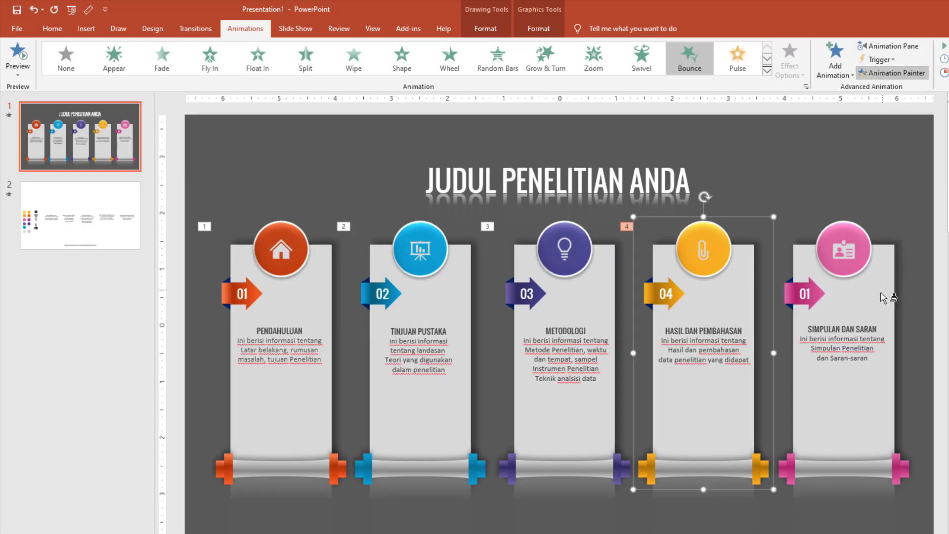
{"action": "left_click", "coordinate": [884, 289]}
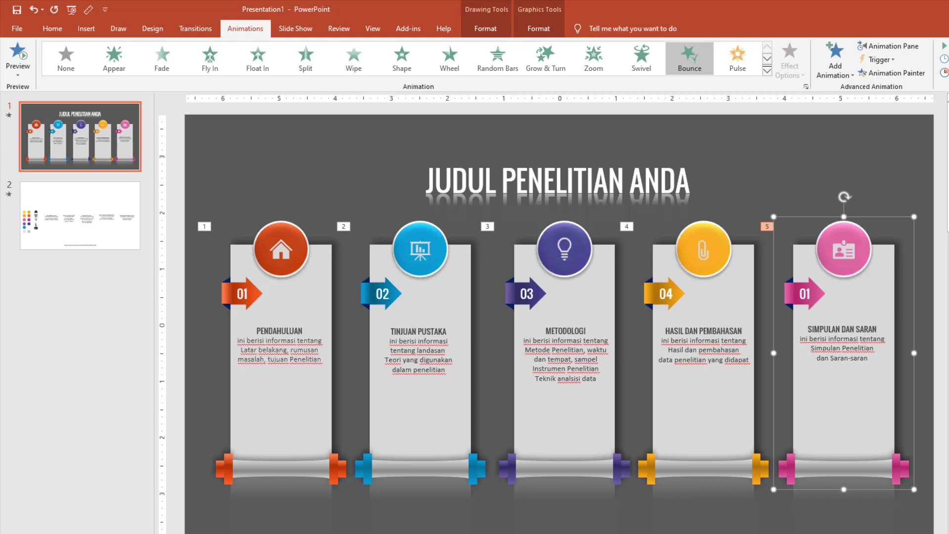
{"action": "key", "text": "F5"}
Bounce in PENDAHULUAN, TINJUAN PUSTAKA, METODOLOGI, HASIL DAN PEMBAHASAN and SIMPULAN DAN SARAN in turn
{"action": "left_click", "coordinate": [694, 398]}
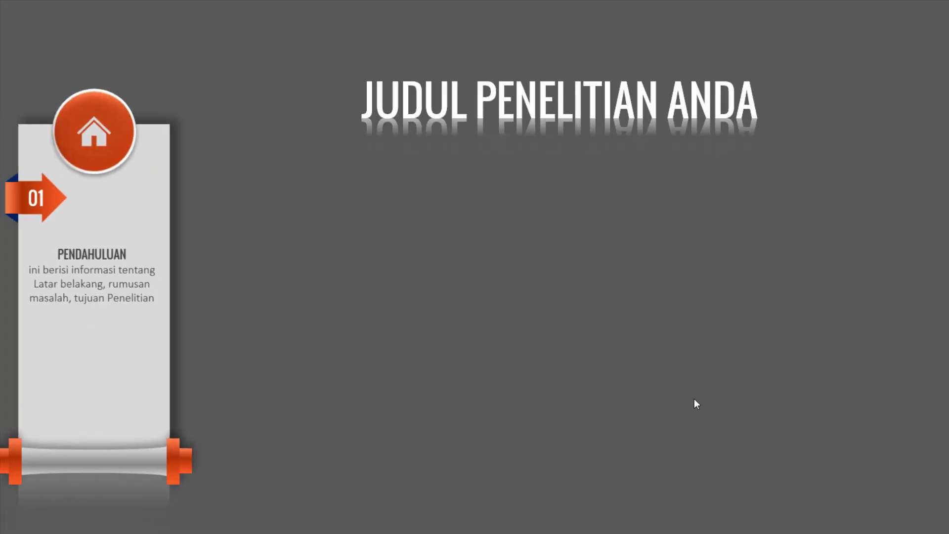
{"action": "left_click", "coordinate": [692, 399]}
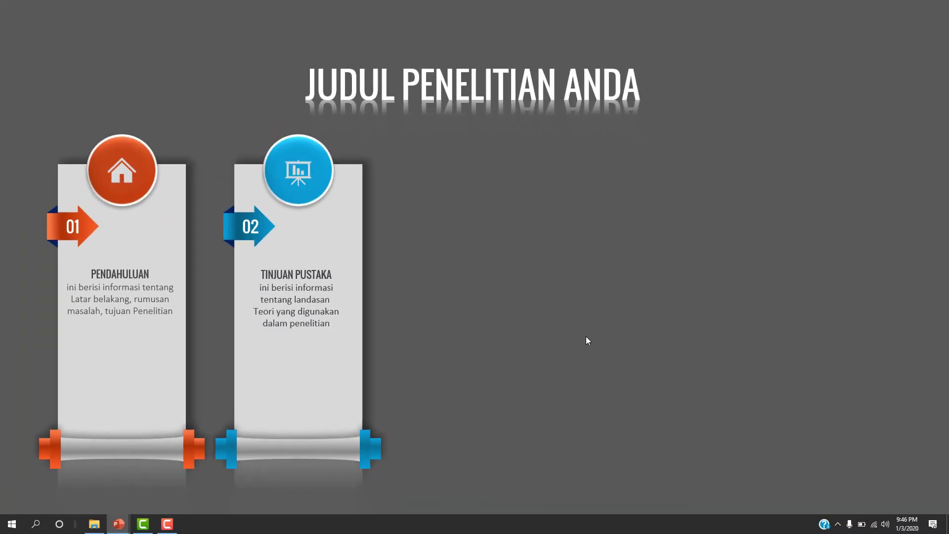
{"action": "left_click", "coordinate": [586, 336]}
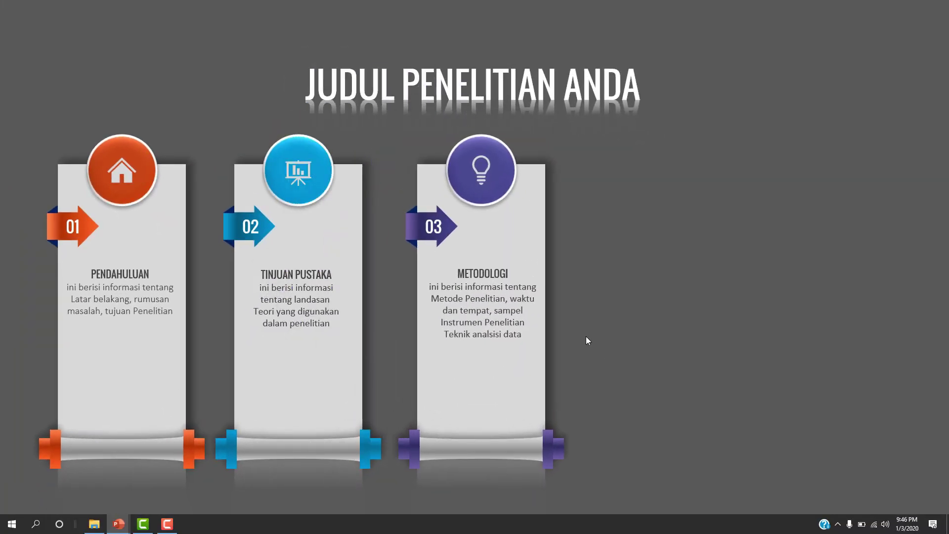
{"action": "left_click", "coordinate": [586, 336]}
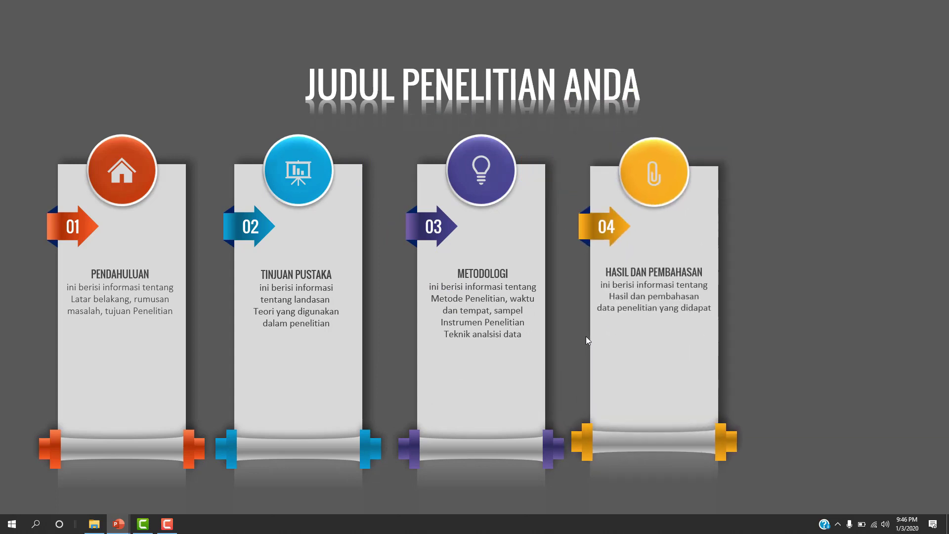
{"action": "left_click", "coordinate": [585, 336]}
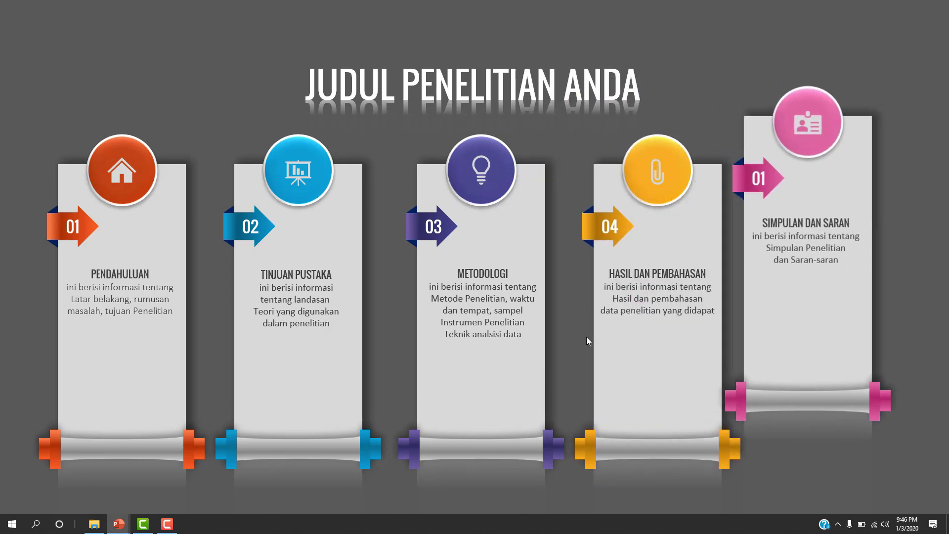